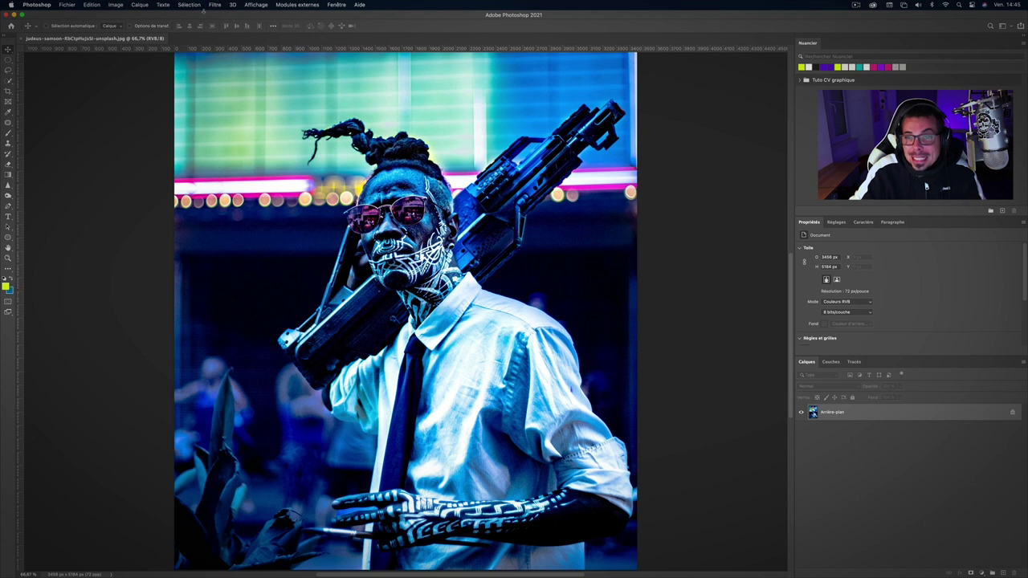
Step: In Select and Mask, preview On Black and Black & White, return to Overlay, and zoom to 200%
left_click(199, 6)
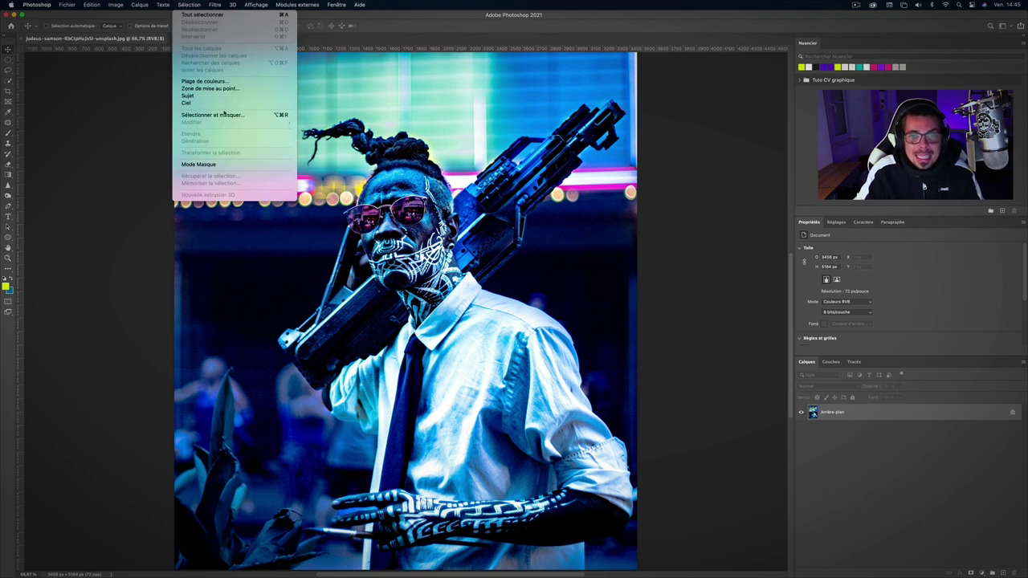
left_click(213, 114)
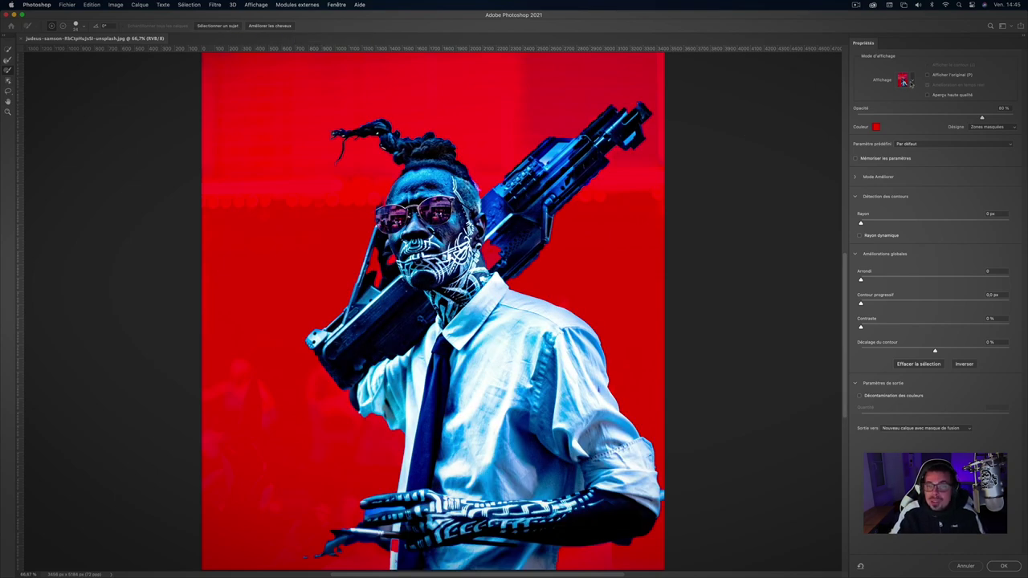
left_click(911, 83)
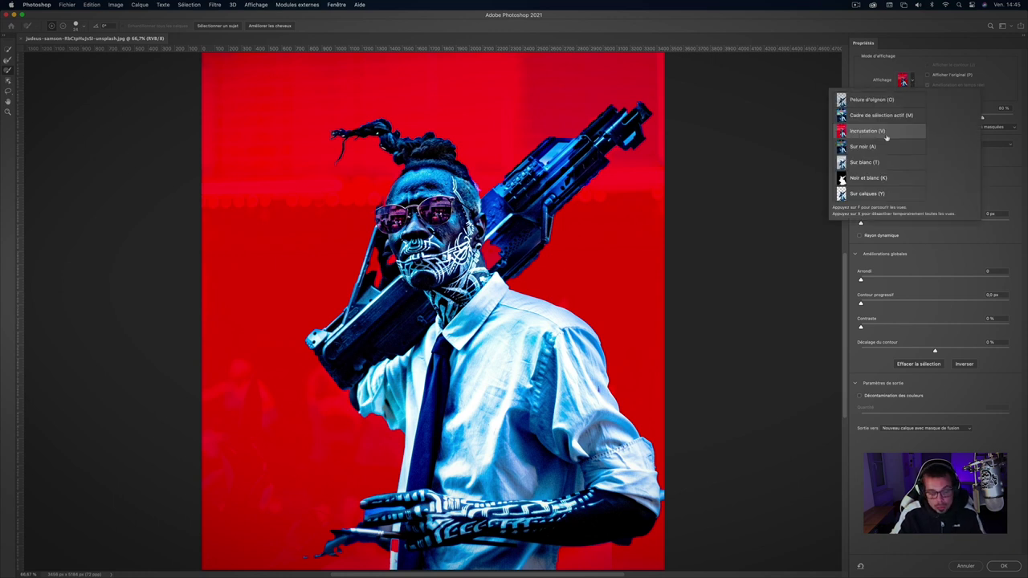
left_click(911, 83)
key("a")
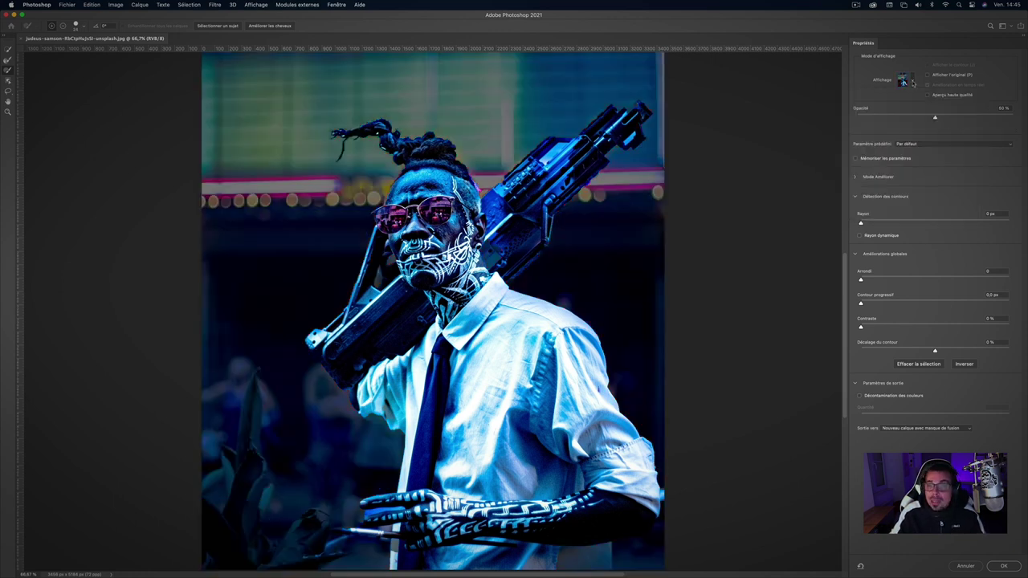
key("k")
left_click(913, 84)
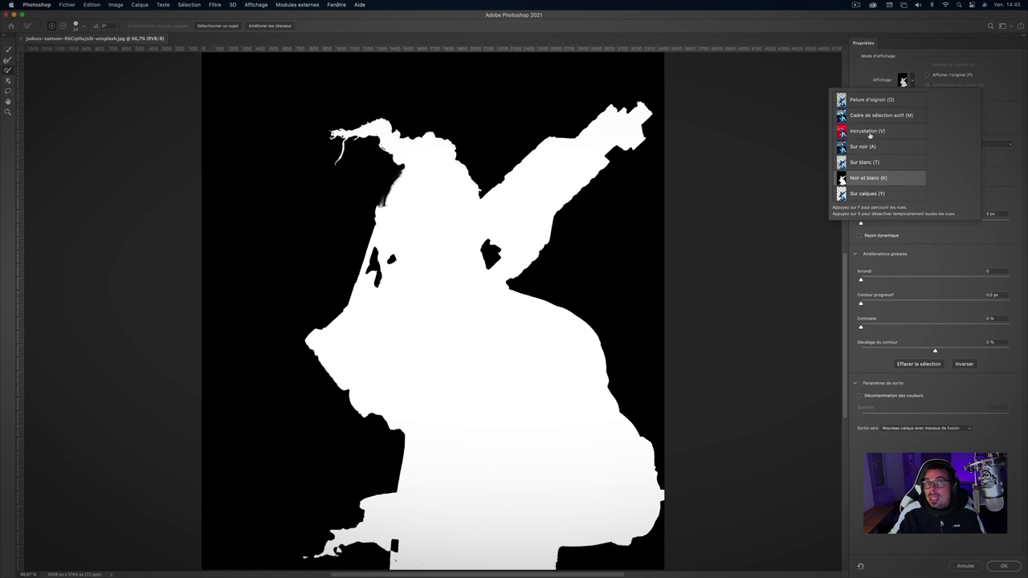
left_click(1010, 90)
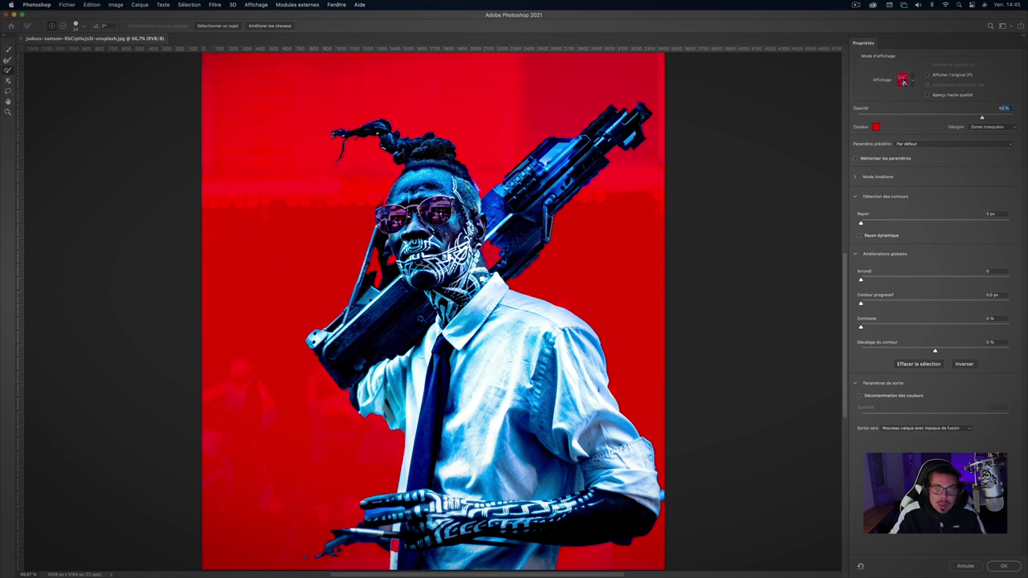
key("super+plus")
key("super+plus")
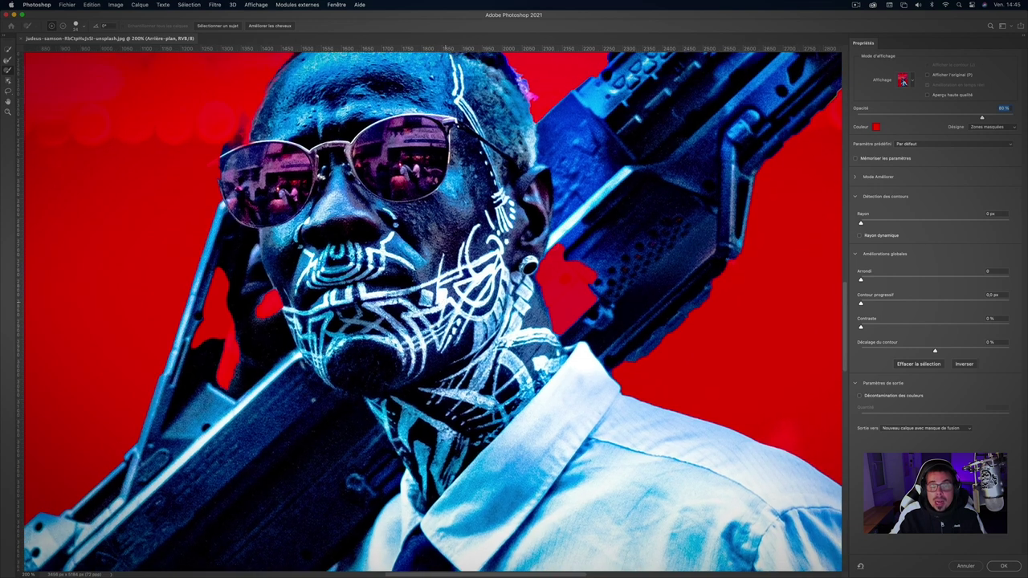
Step: Subtract the background gaps beside the neck, earring and gun from the selection
key("w")
left_click_drag(505, 235, 611, 340)
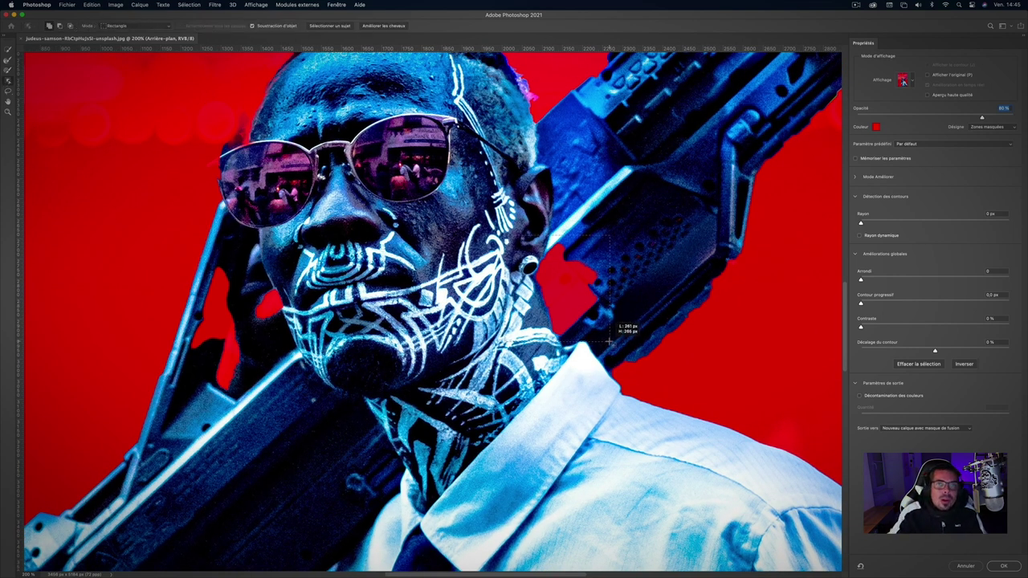
left_click_drag(611, 341, 610, 342)
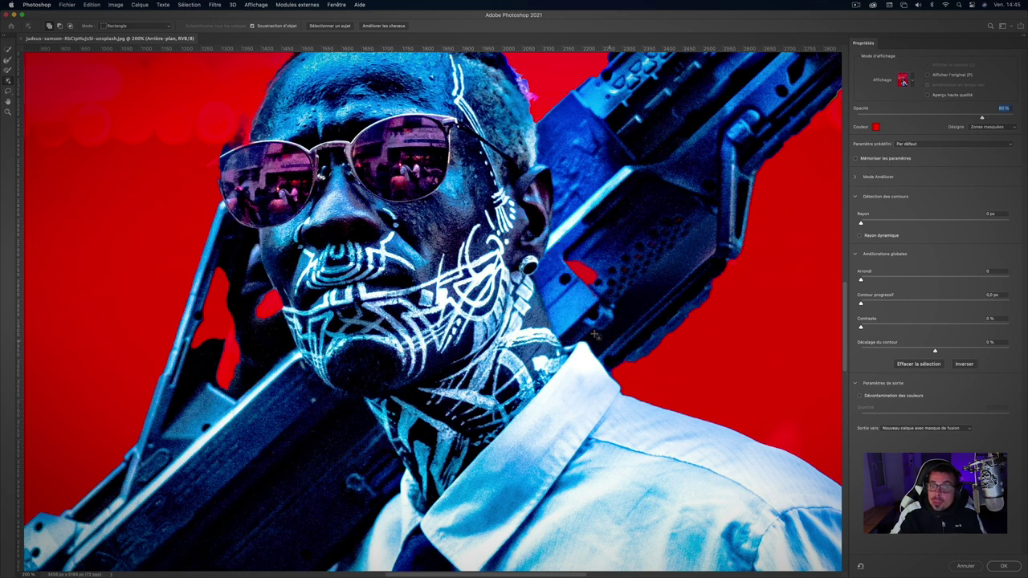
scroll(597, 335, "up", 3)
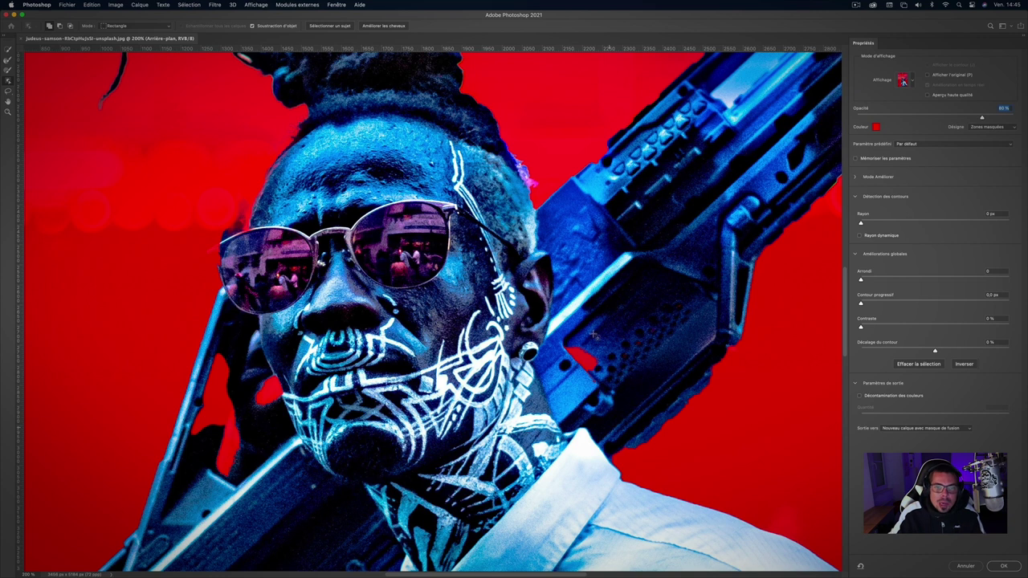
scroll(595, 335, "up", 1)
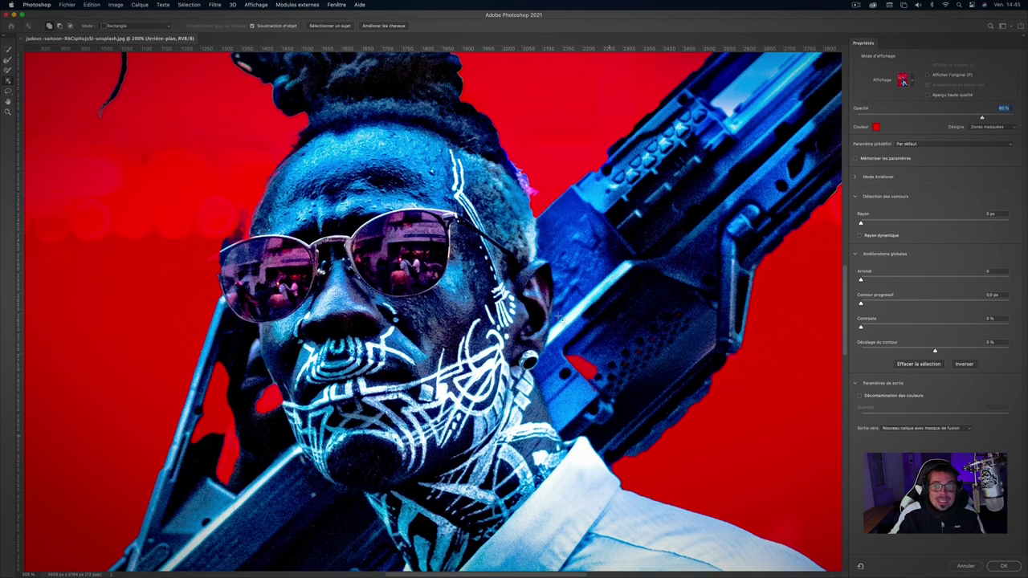
left_click_drag(527, 329, 619, 413)
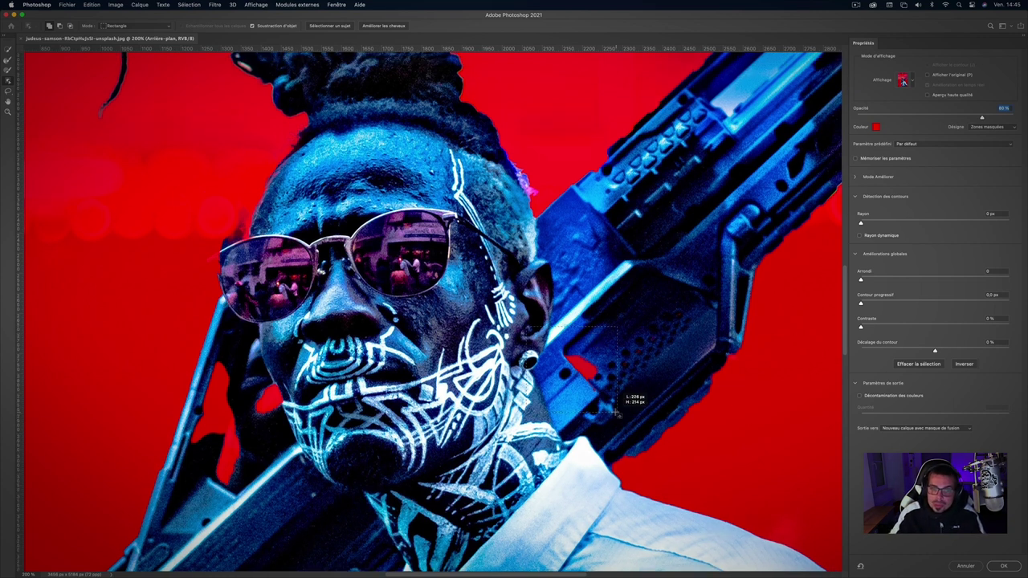
left_click_drag(575, 352, 613, 388)
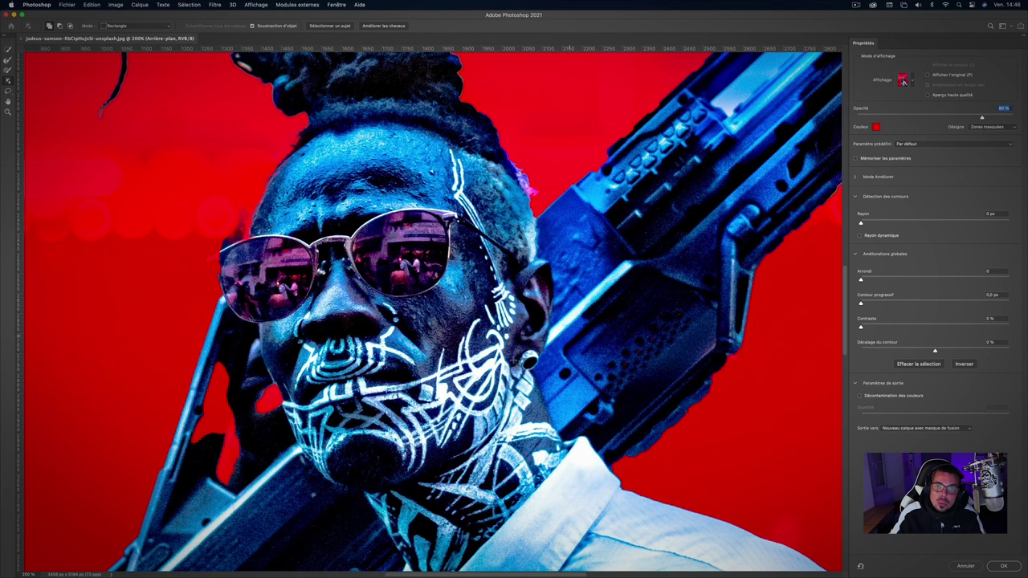
Step: Add the glasses lens edge and refine the forehead hair edge with the Refine Edge Brush
left_click(256, 271)
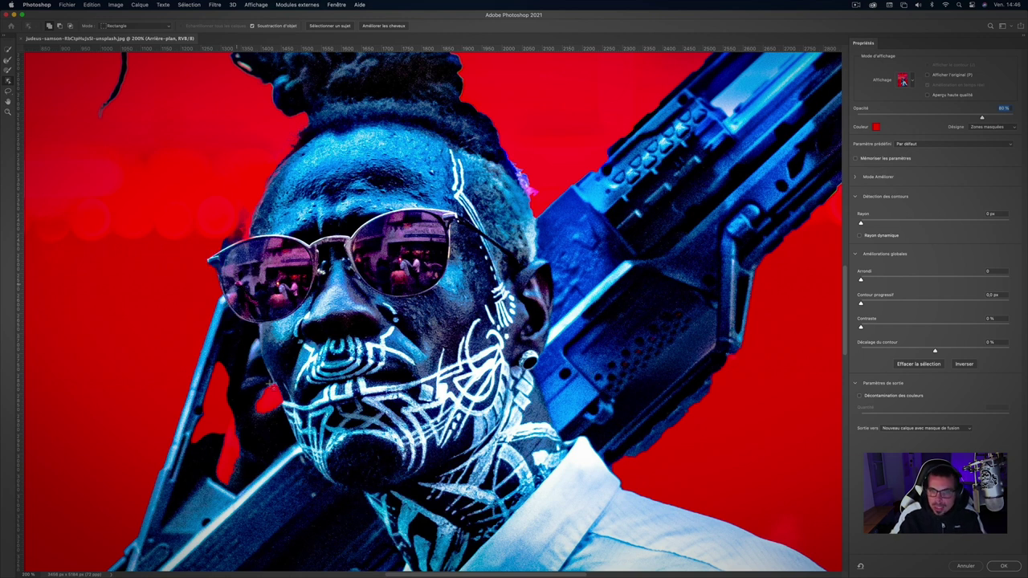
left_click(8, 50)
left_click(8, 60)
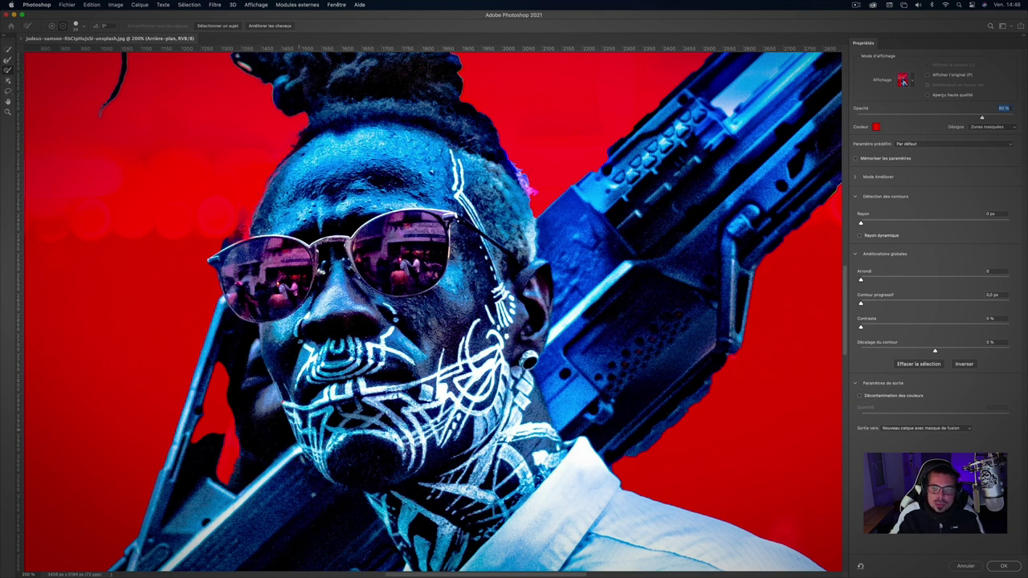
mouse_move(255, 210)
left_mouse_down()
mouse_move(331, 195)
mouse_move(257, 208)
left_mouse_up()
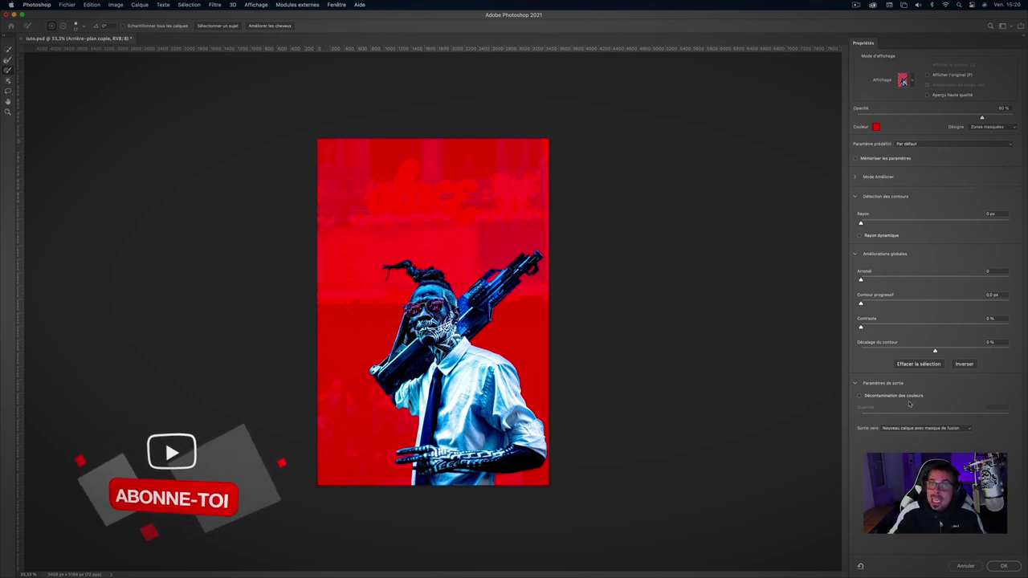
Step: Output the refined selection as a new layer with layer mask
left_click(926, 428)
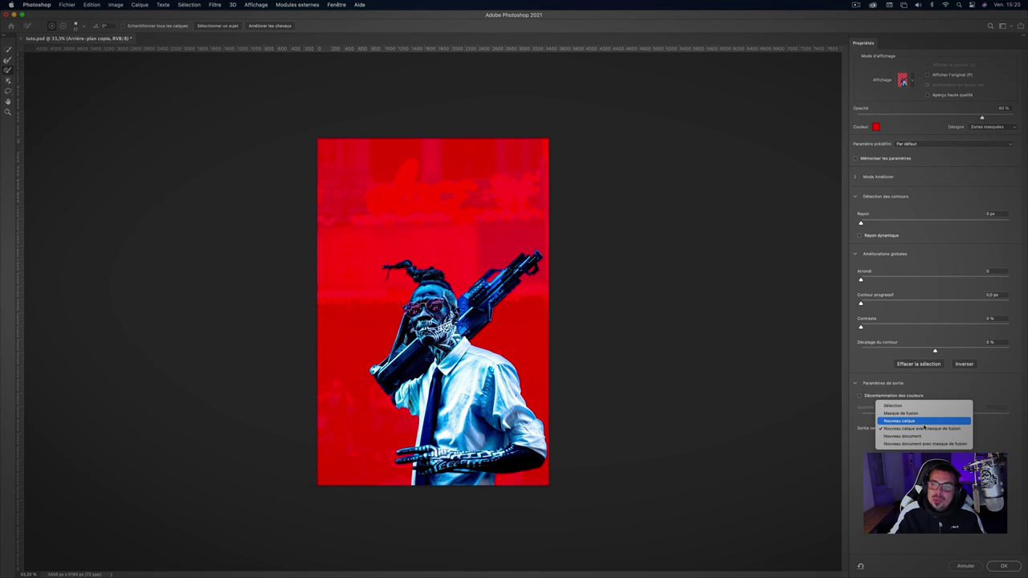
left_click(925, 429)
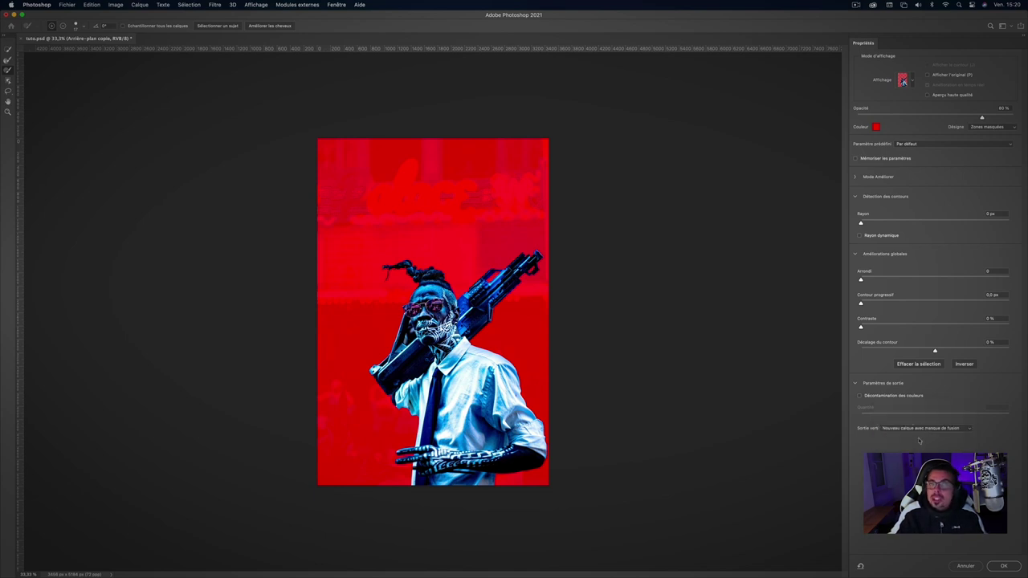
left_click(1005, 567)
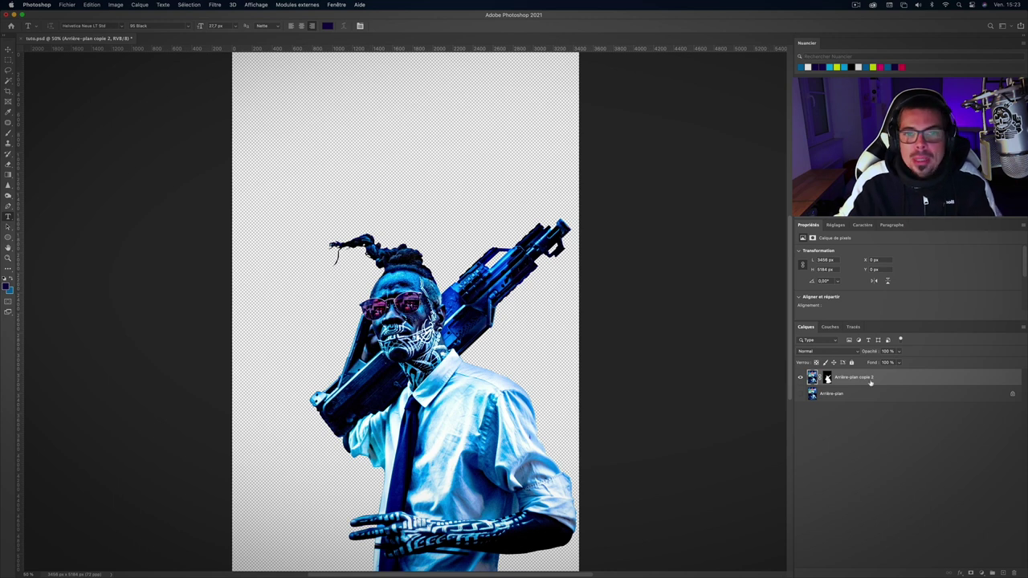
Step: Add a #17084e dark purple solid-colour fill layer beneath the cut-out man
left_click(981, 574)
left_click(960, 391)
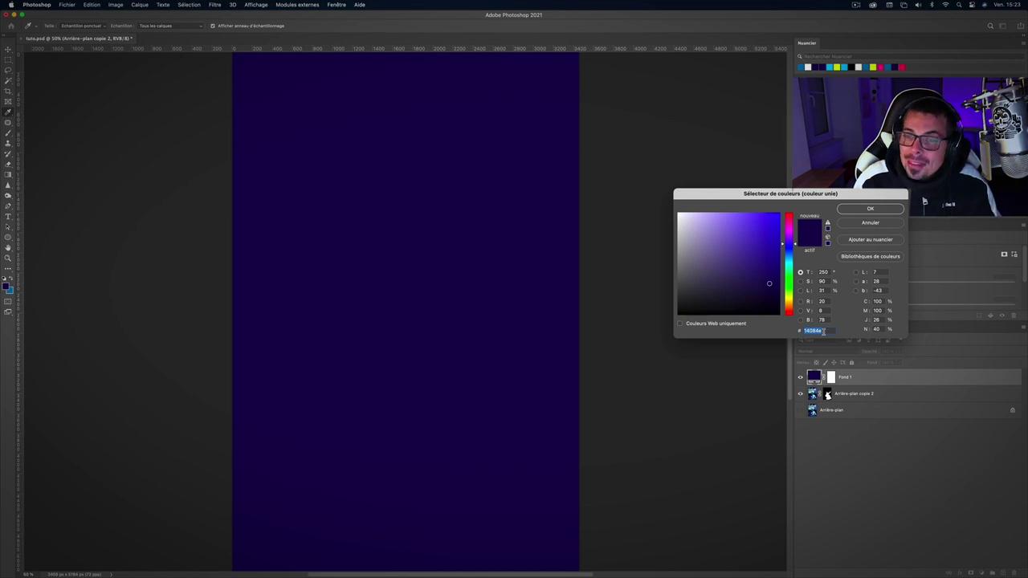
type("1708")
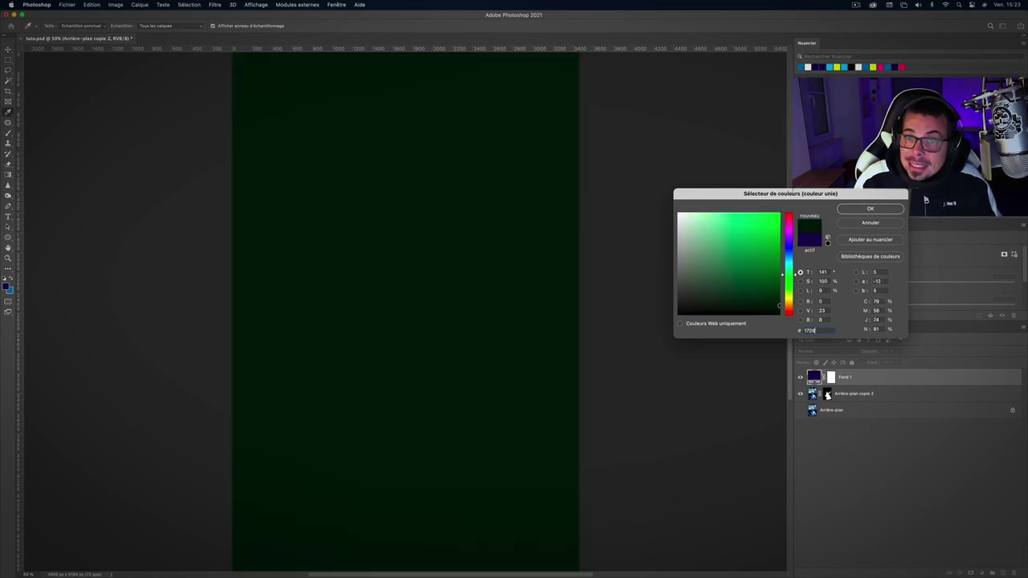
type("4e")
key("Return")
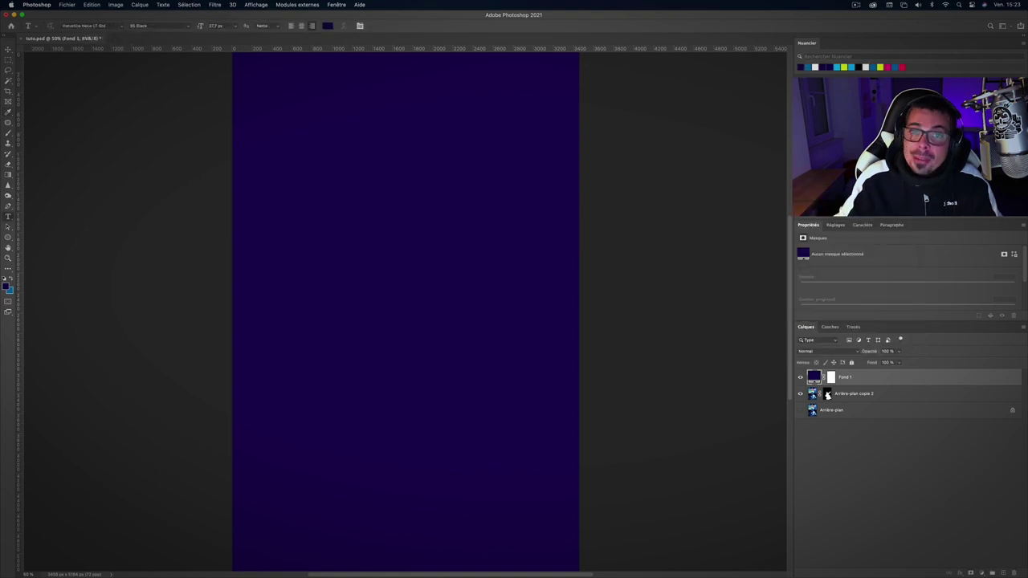
left_click_drag(873, 380, 871, 401)
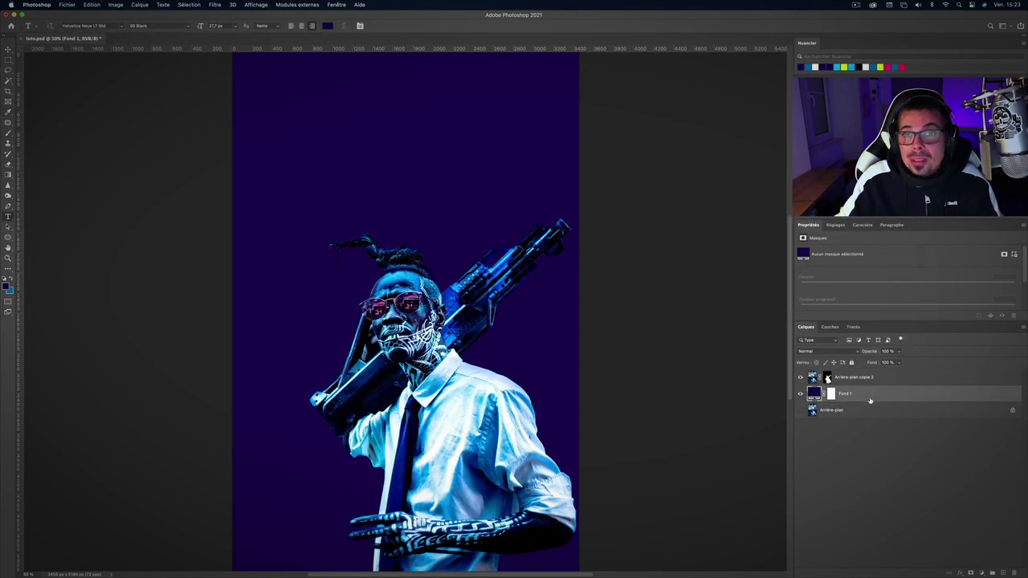
scroll(473, 540, "up", 5)
Step: Select the cut-out man's layer, set tool opacity to 100%, and switch to the Brush
scroll(473, 402, "down", 3)
key("j")
left_click(813, 380)
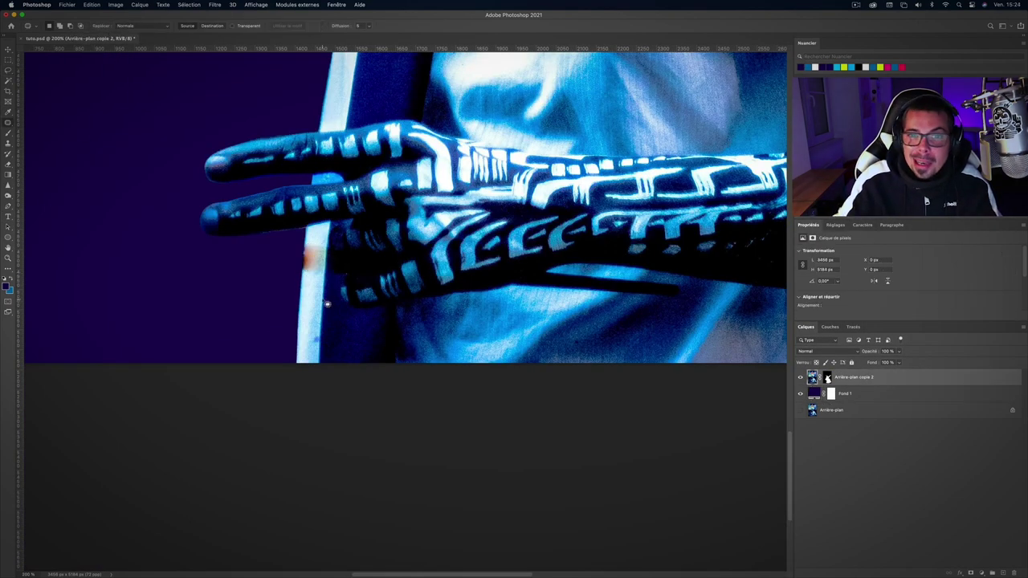
key("s")
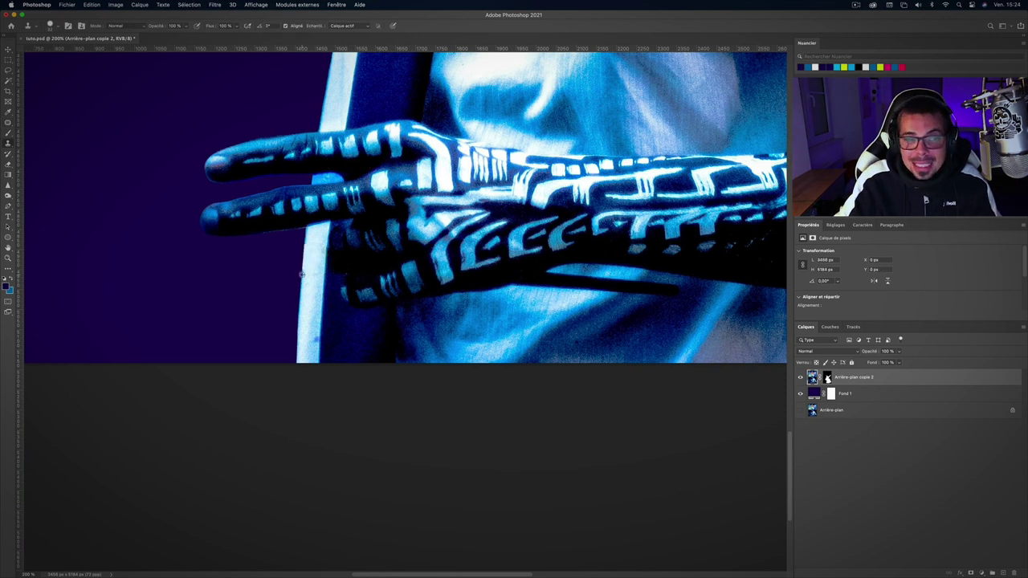
scroll(394, 257, "right", 3)
key("l")
key("s")
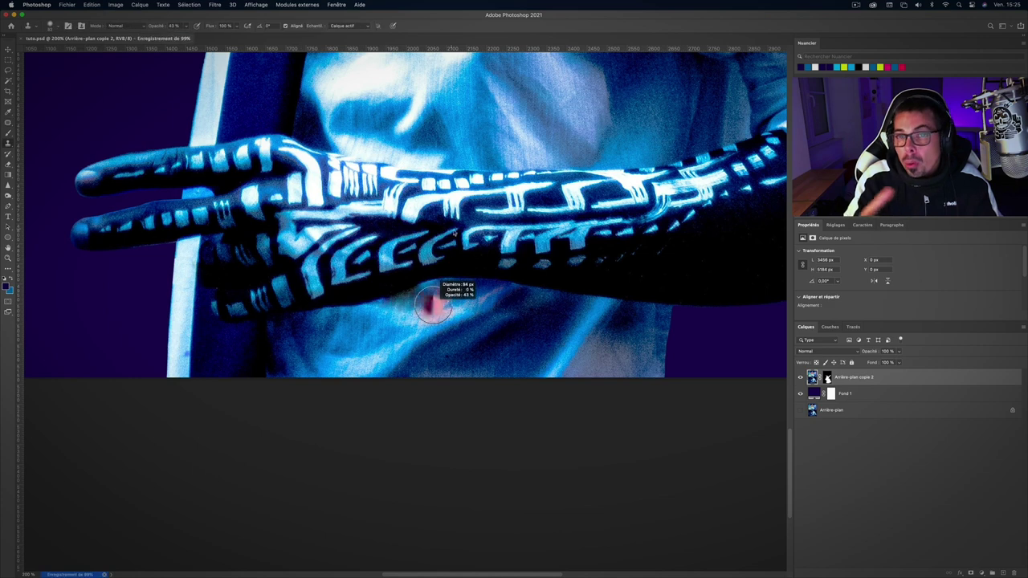
key("0")
key("b")
key("super+0")
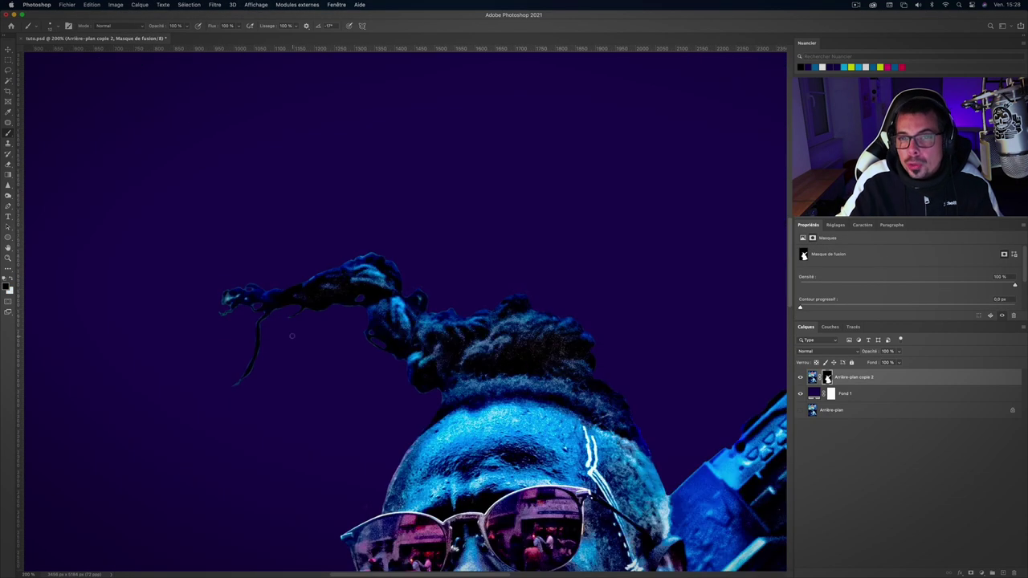
Step: Paint out the bright hair-strand highlight and the strand's lower tip on the mask
scroll(232, 309, "up", 5)
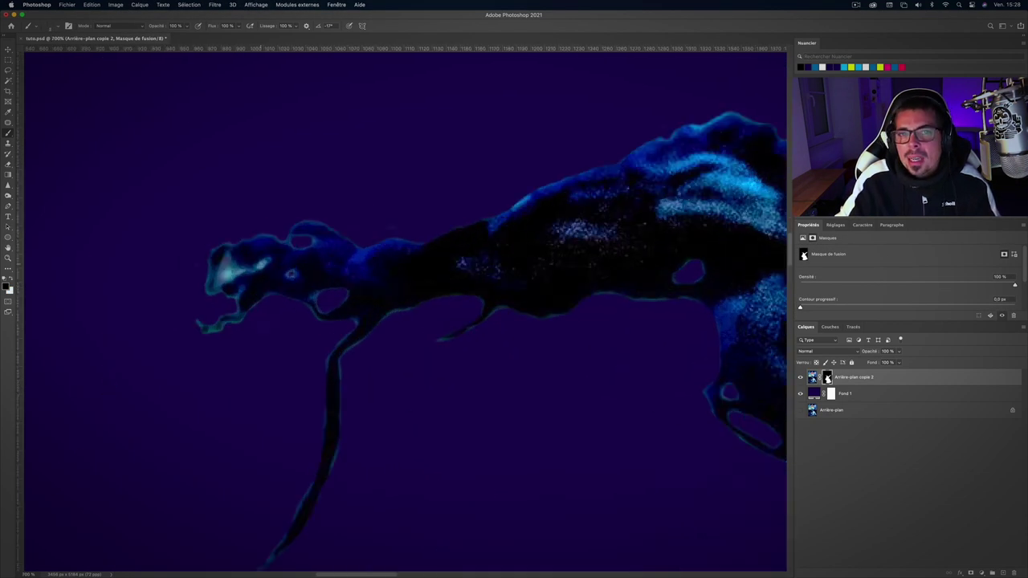
left_click_drag(228, 268, 232, 271)
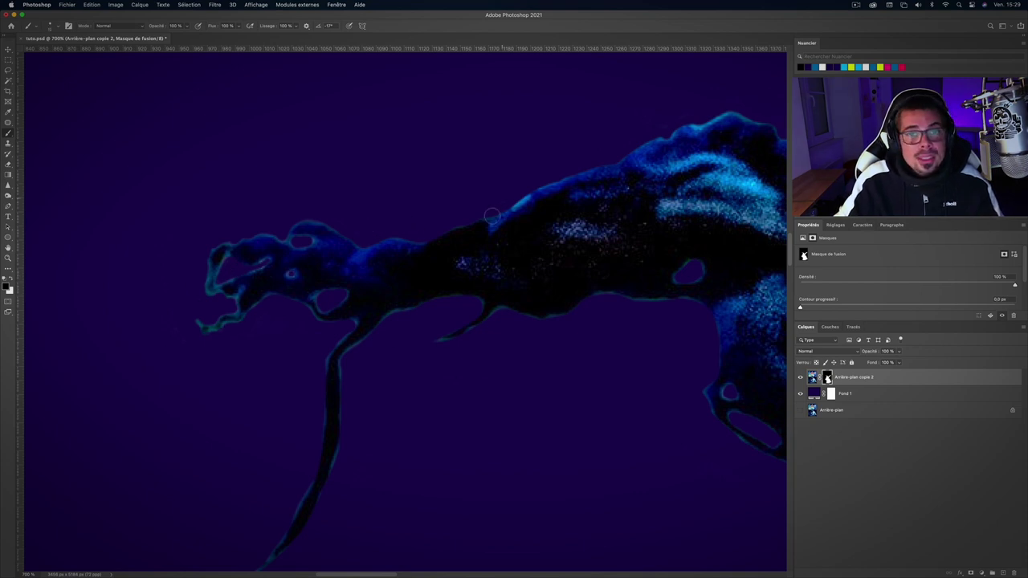
scroll(401, 297, "down", 3)
left_click_drag(241, 494, 265, 464)
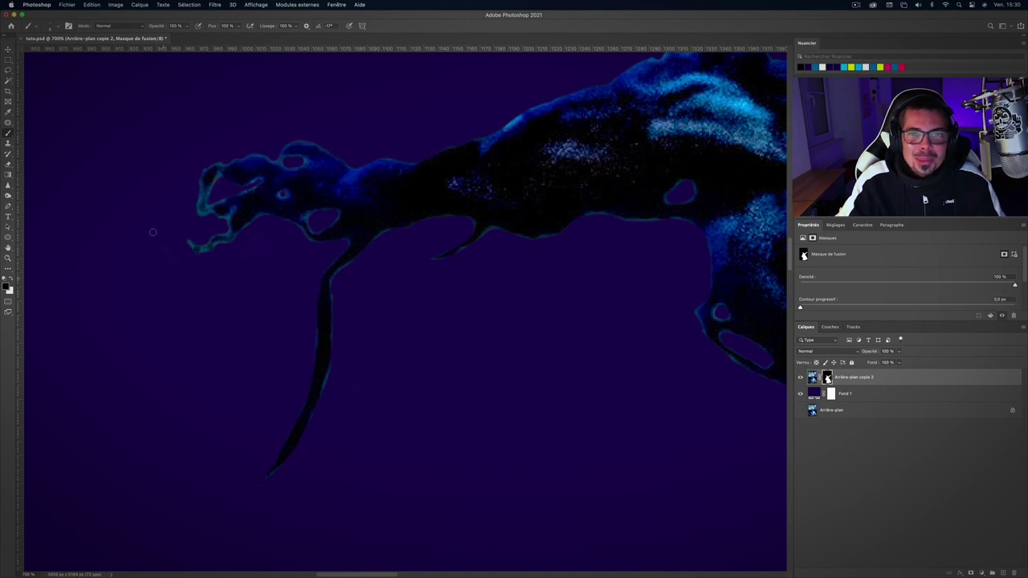
scroll(306, 233, "right", 5)
scroll(593, 230, "right", 5)
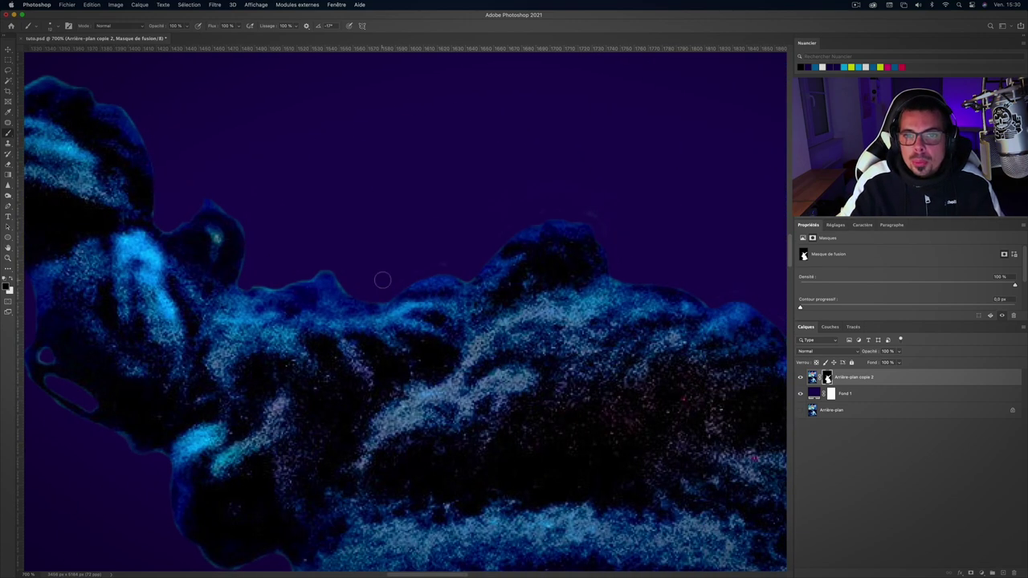
scroll(611, 223, "right", 5)
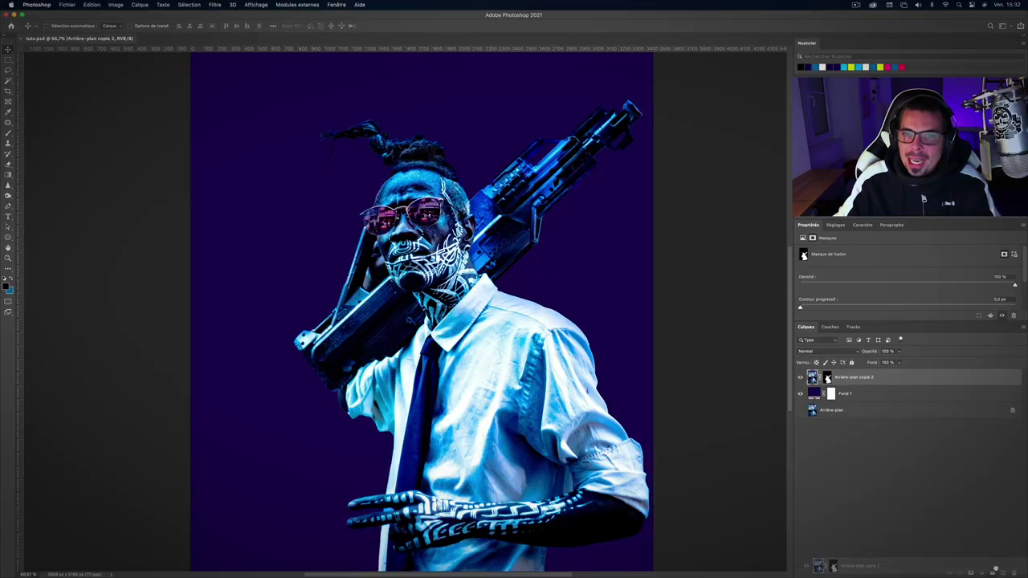
Step: Merge a new empty layer with the top portrait copy into a single layer
left_click(1003, 574)
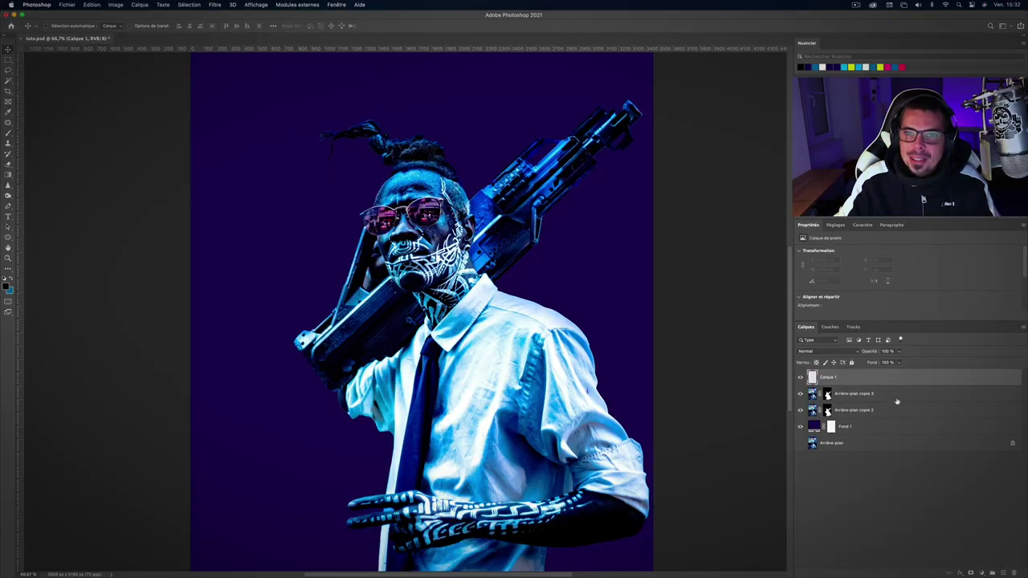
left_click(897, 401, "shift")
right_click(901, 397)
left_click(842, 451)
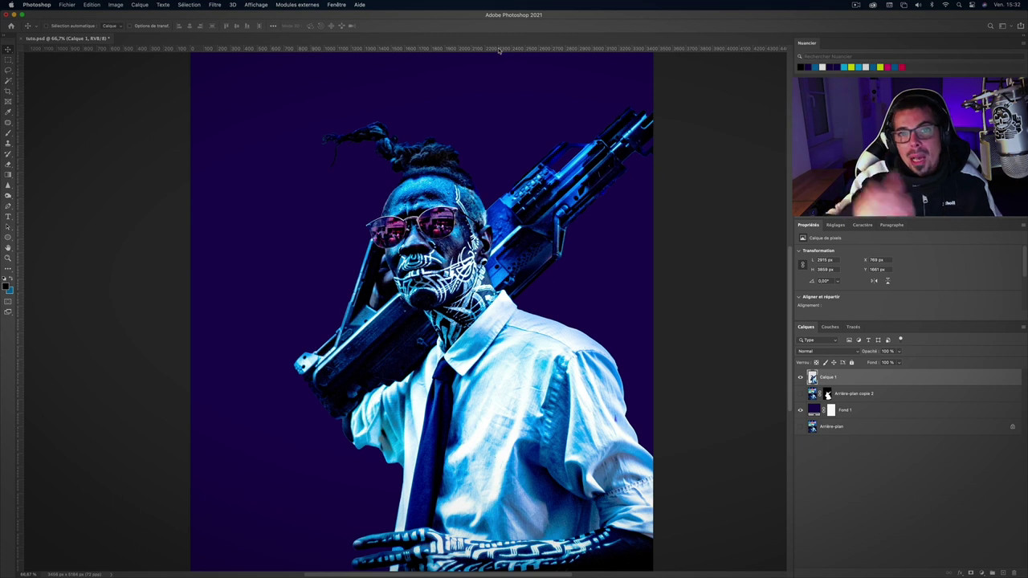
Step: Add a horizontal and a vertical guide, then shift the portrait up and left
left_click_drag(503, 50, 456, 174)
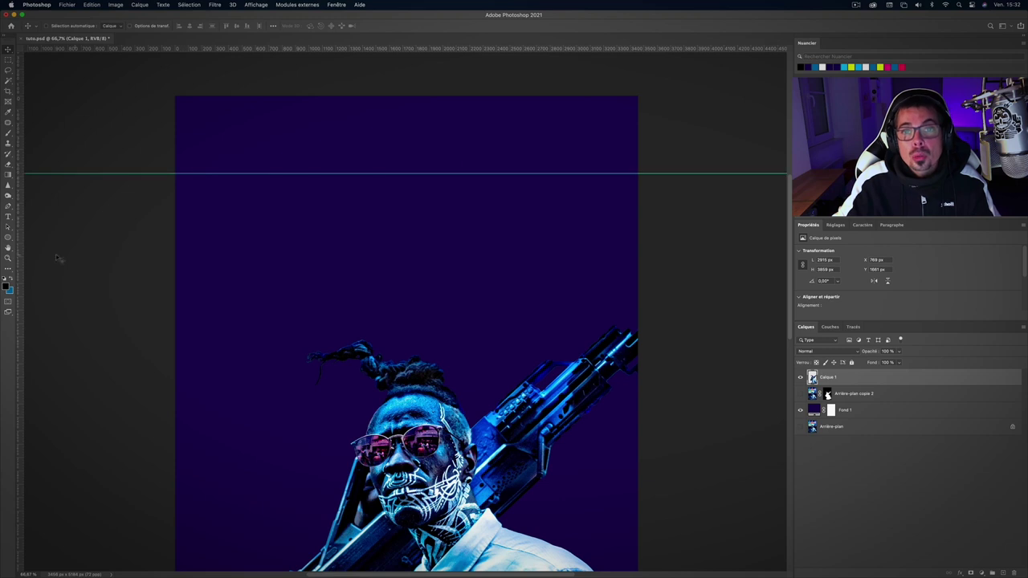
left_click_drag(21, 265, 619, 297)
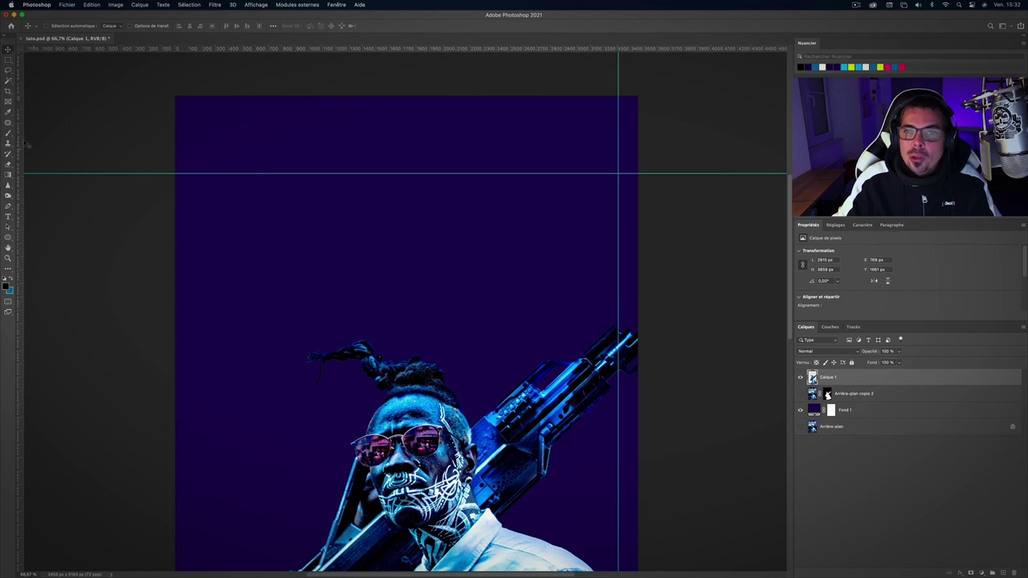
left_click_drag(521, 430, 481, 281)
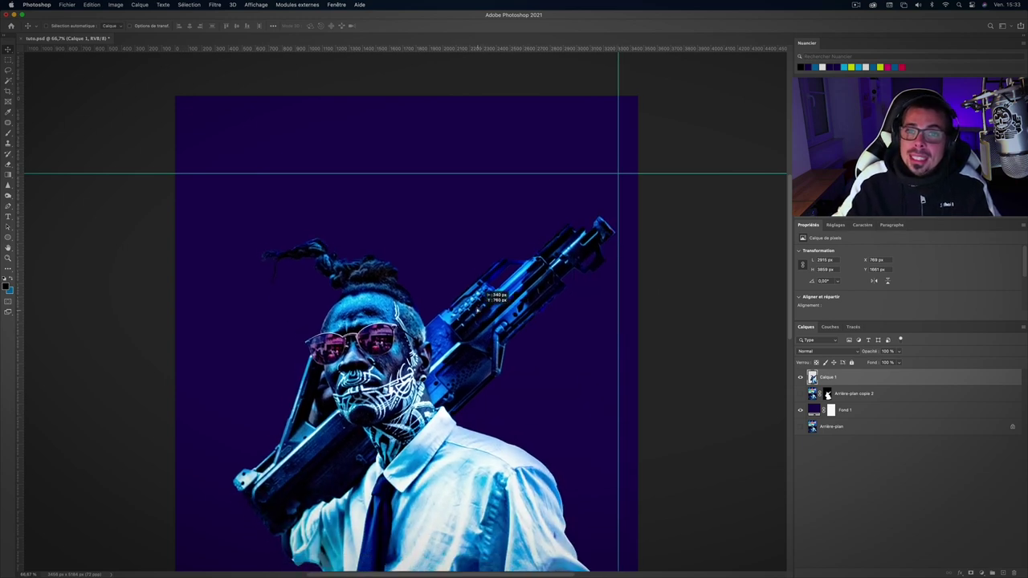
scroll(481, 282, "down", 5)
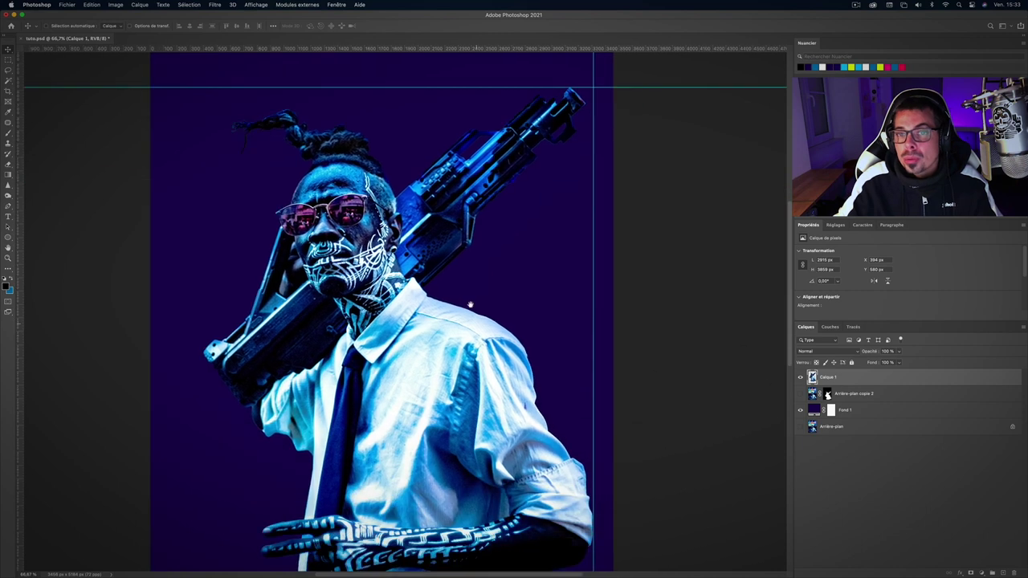
scroll(482, 305, "right", 2)
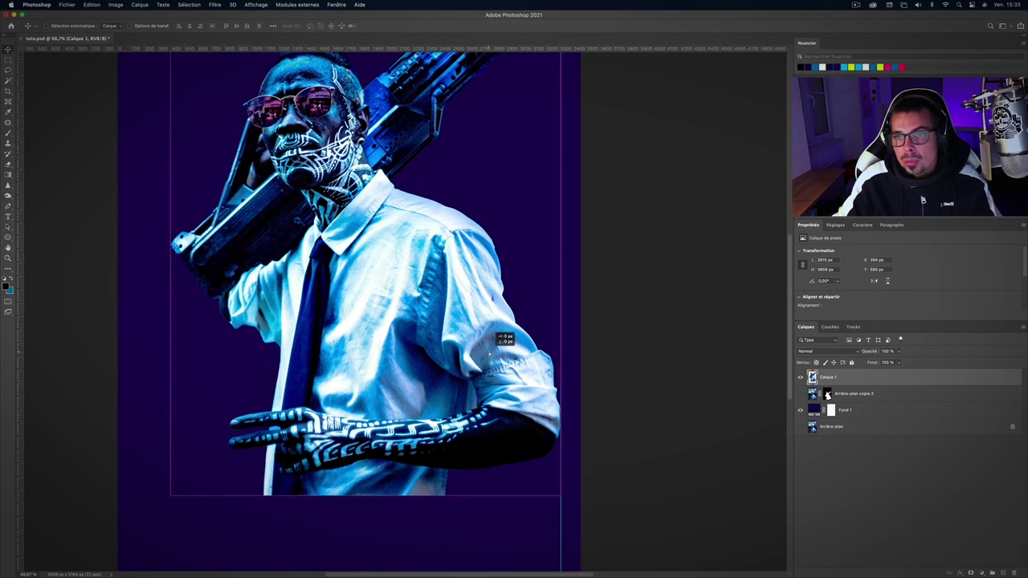
Step: Convert the merged portrait layer Calque 1 into an embedded smart object
key("super+minus")
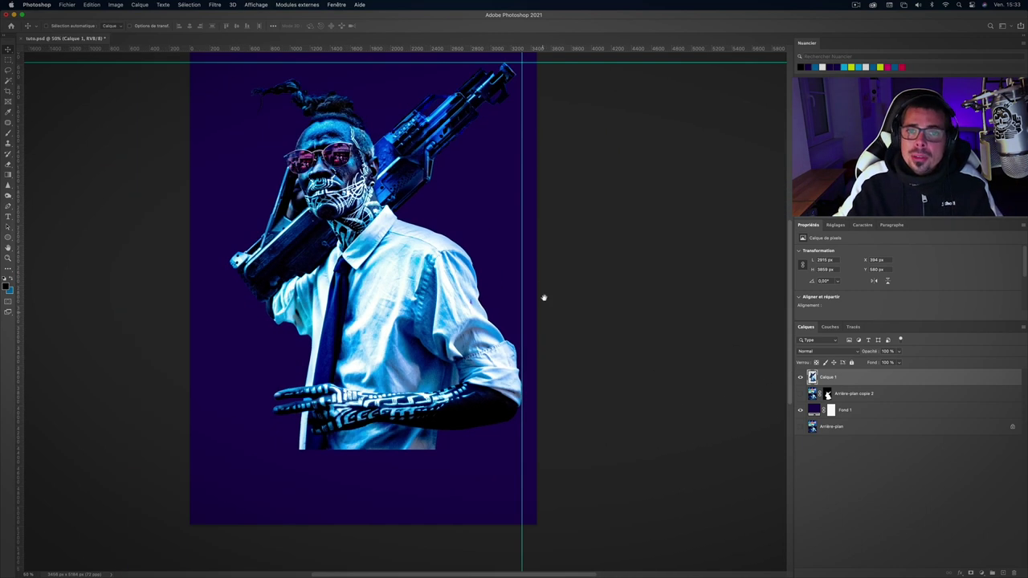
left_click_drag(544, 298, 562, 355)
right_click(869, 382)
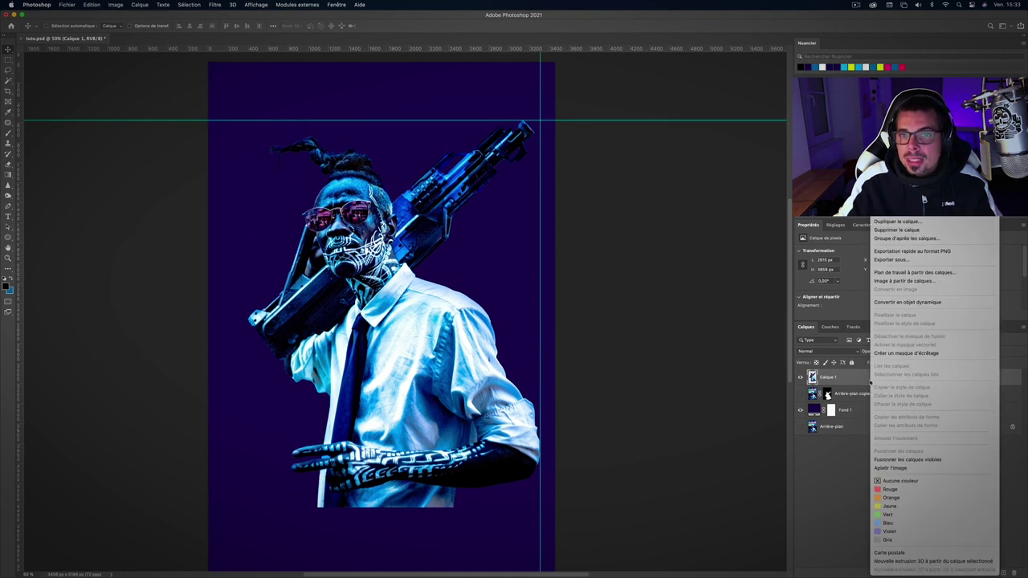
left_click(908, 302)
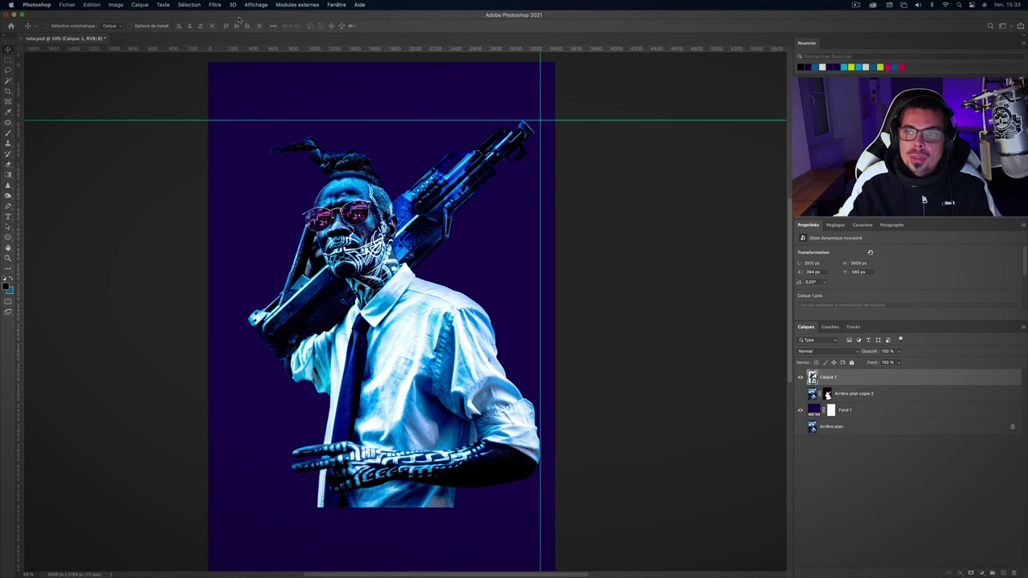
left_click(215, 5)
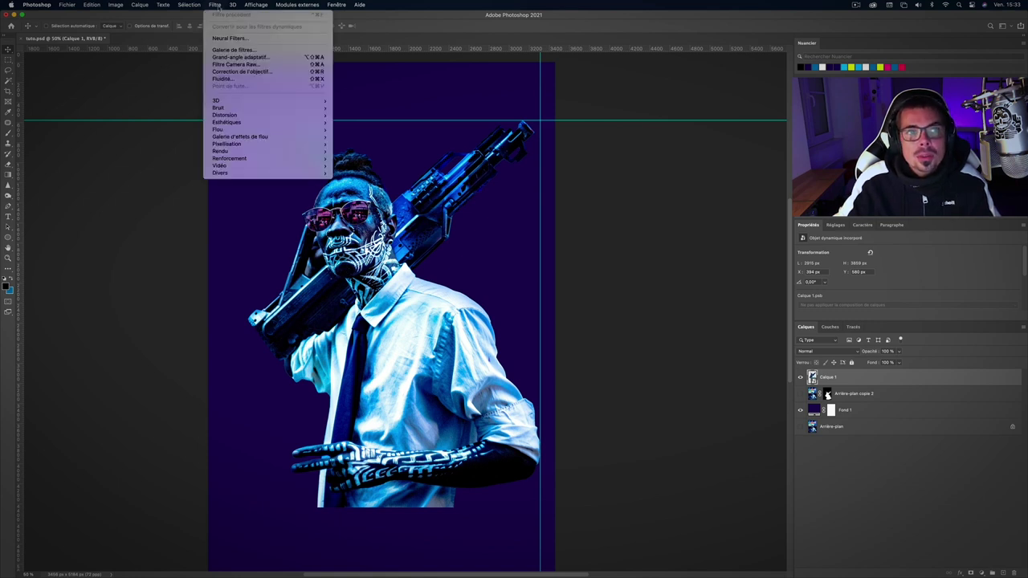
Step: Apply Oil Paint with Stylization 10, Cleanliness 10, Scale 1, Bristle 10, Angle -60, Shine 4
mouse_move(228, 122)
left_click(367, 151)
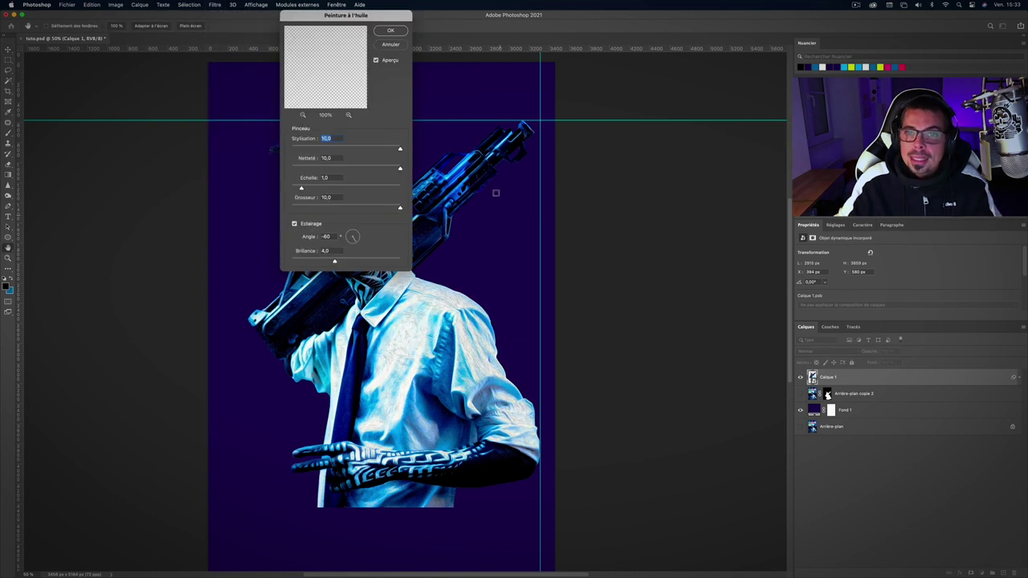
left_click_drag(384, 14, 668, 149)
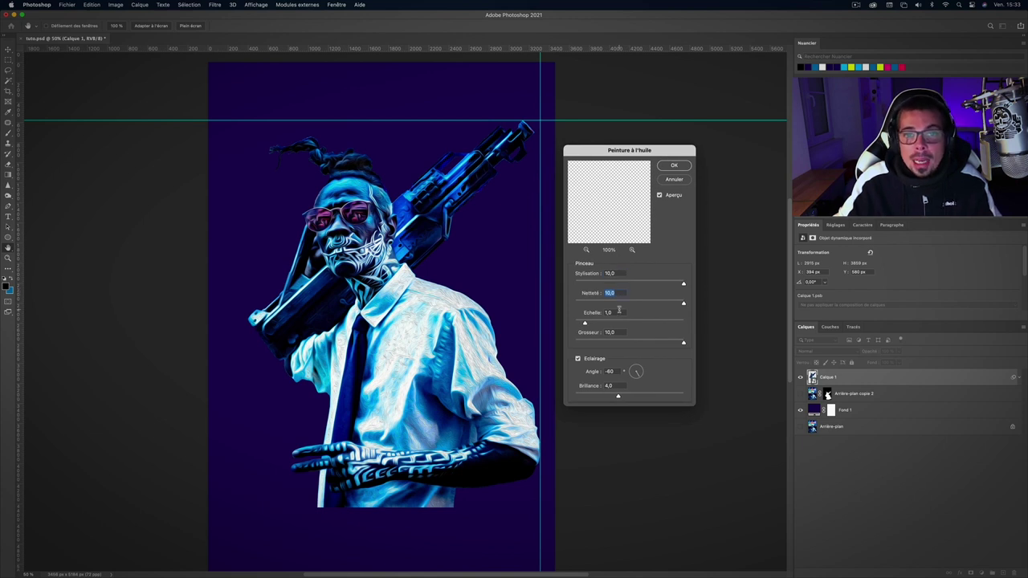
left_click(674, 165)
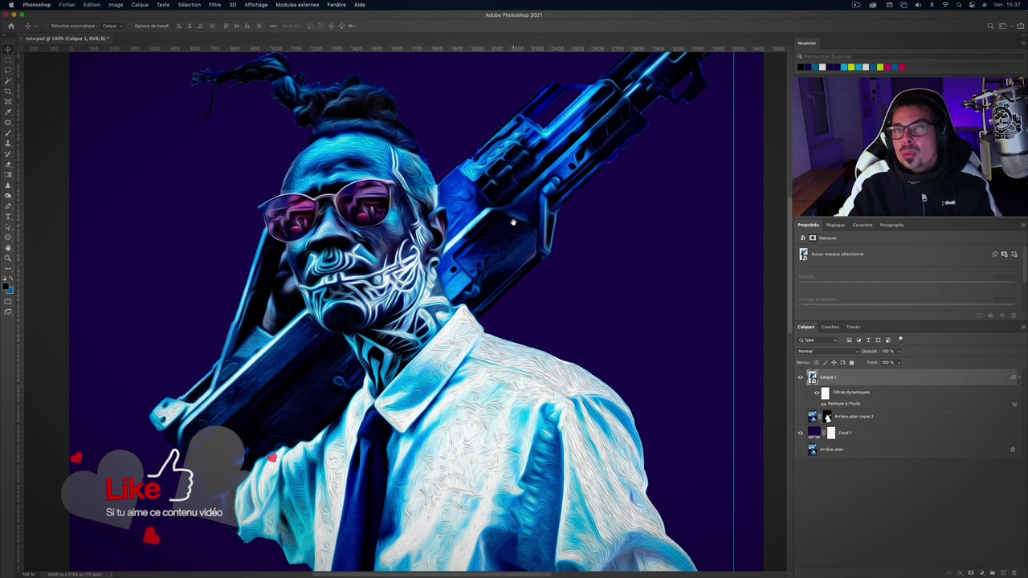
Step: Add a #ff3b5d pink solid-colour fill in Incrustation mode, clipped to the portrait
left_click(982, 573)
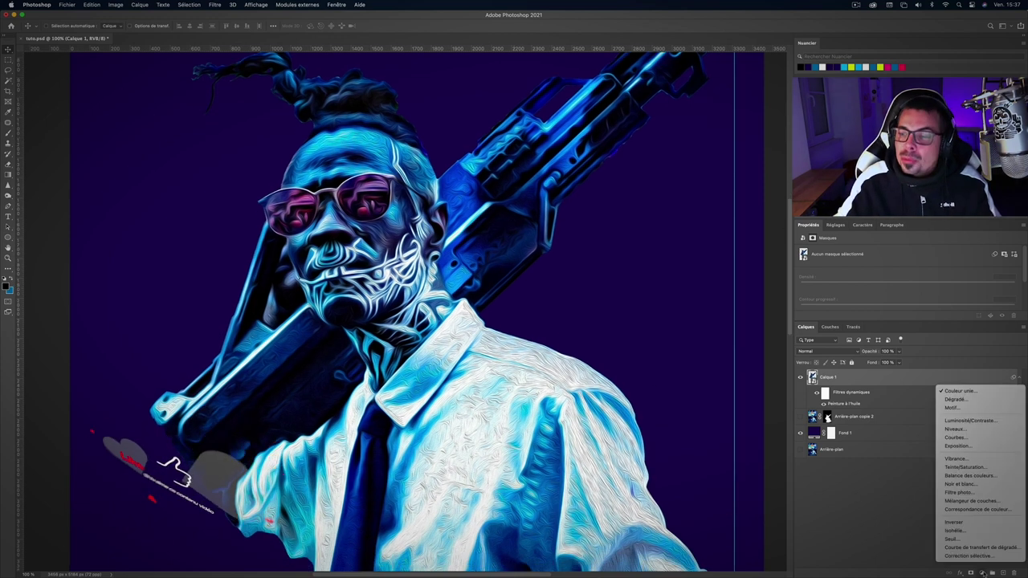
left_click(960, 391)
type("ff3b5d")
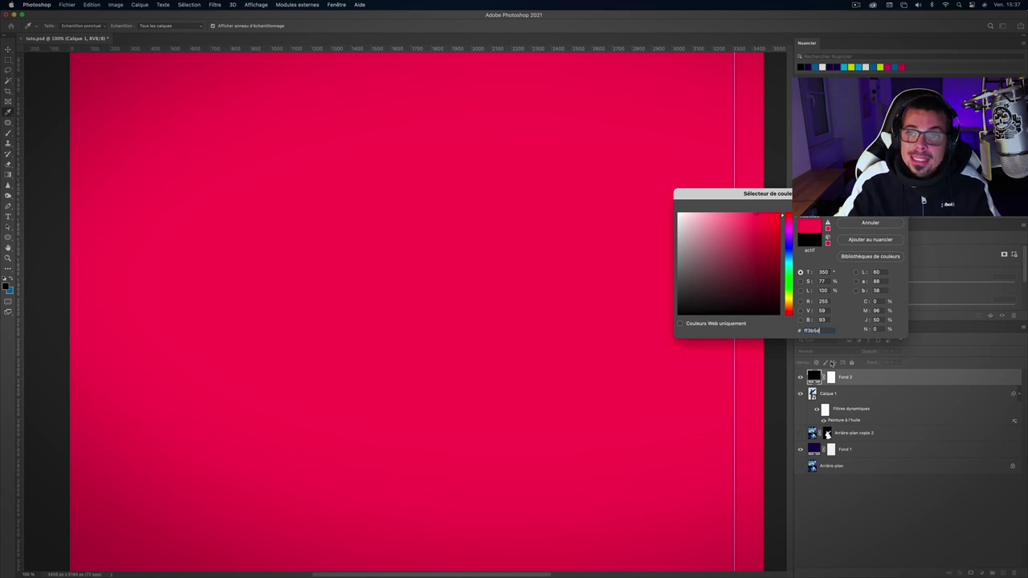
key("Return")
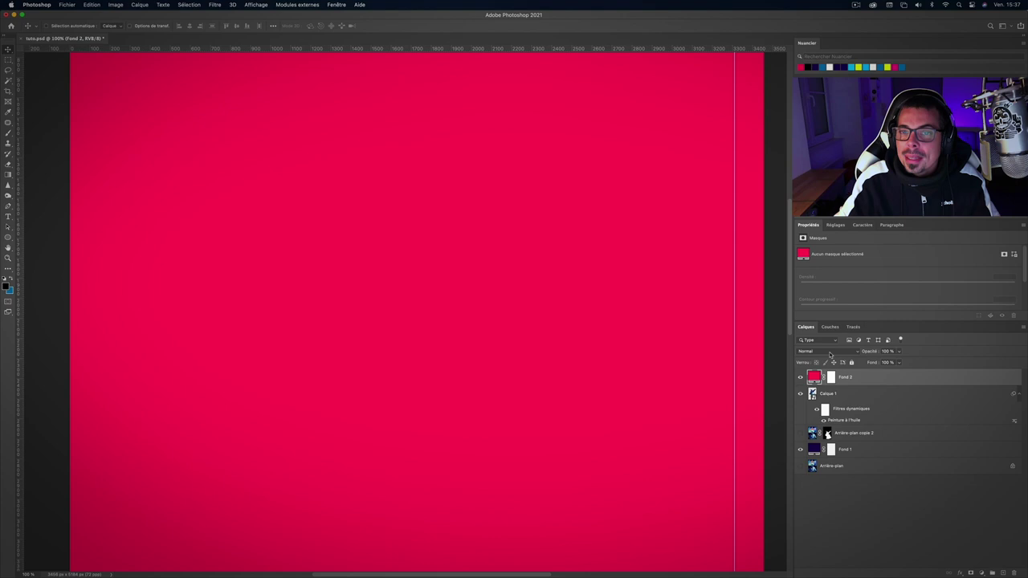
left_click(831, 353)
left_click(844, 437)
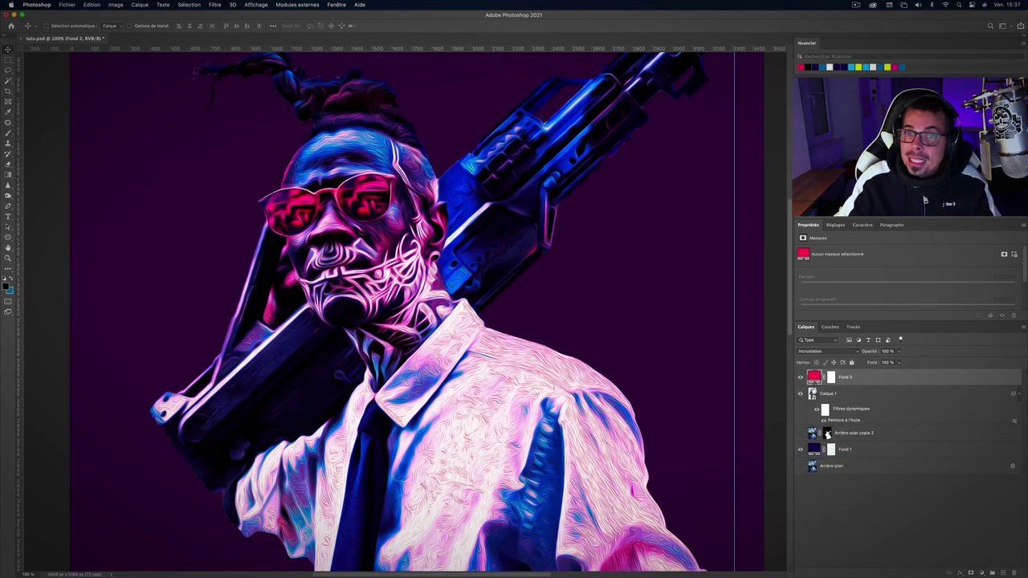
key("ctrl+alt+g")
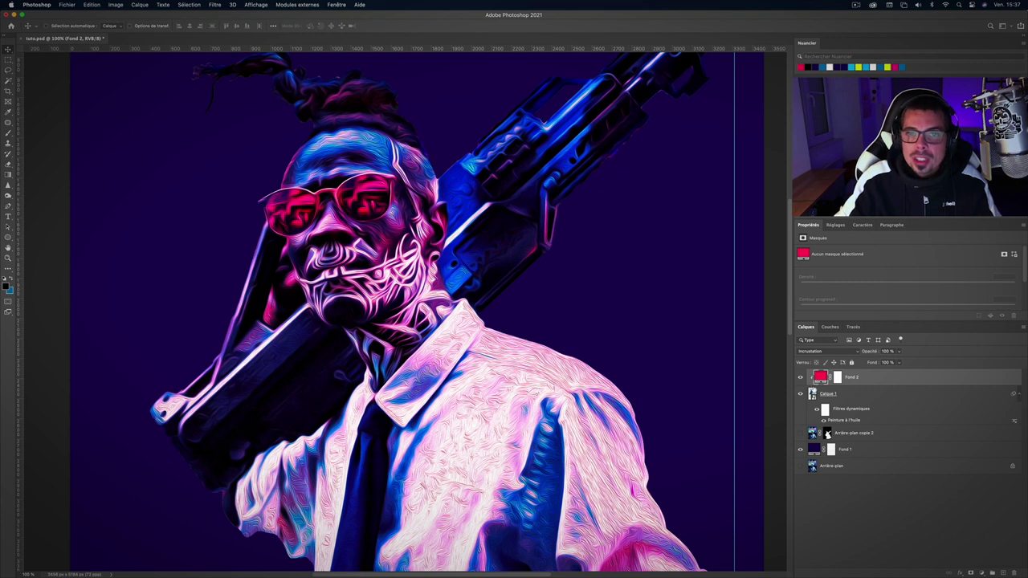
Step: Set the portrait layer Calque 1 to Exclusion blending
key("ctrl+minus")
left_click(852, 393)
left_click(835, 354)
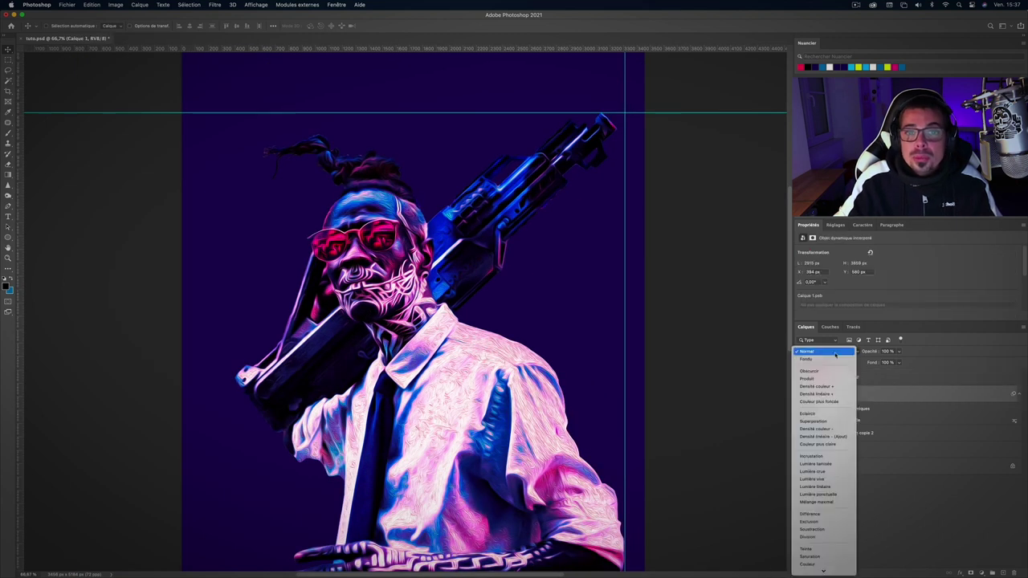
left_click(820, 522)
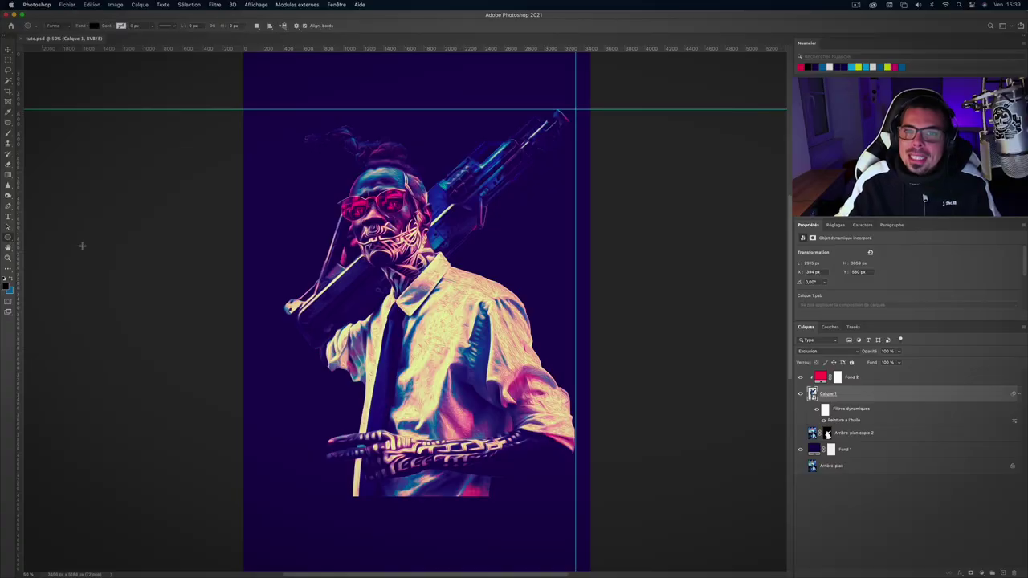
Step: Draw a 3400 × 3400 px black circle from the centre, then drag out a guide
left_click(352, 265)
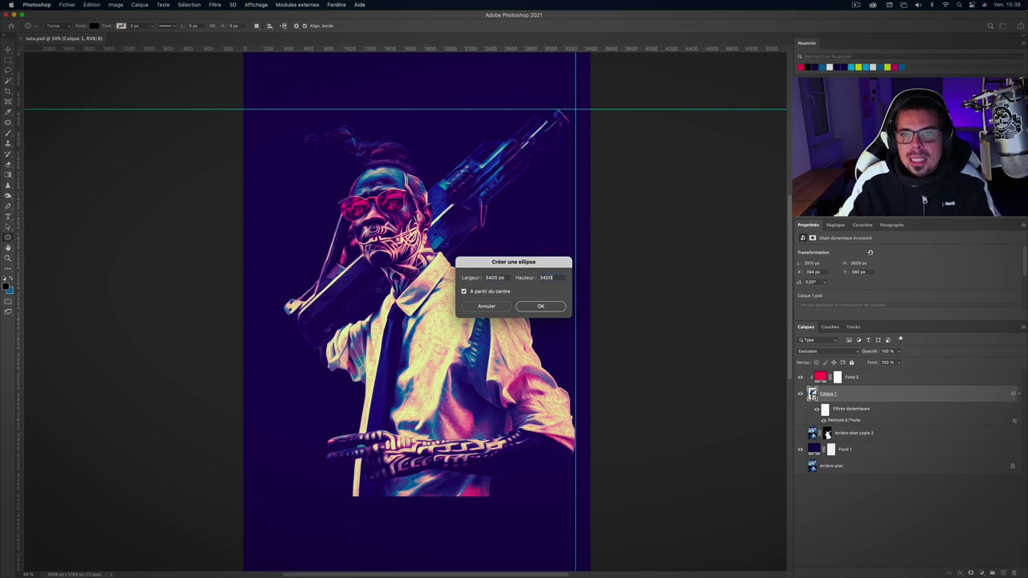
key("Return")
left_click(8, 51)
scroll(401, 156, "up", 3)
left_click_drag(381, 50, 372, 169)
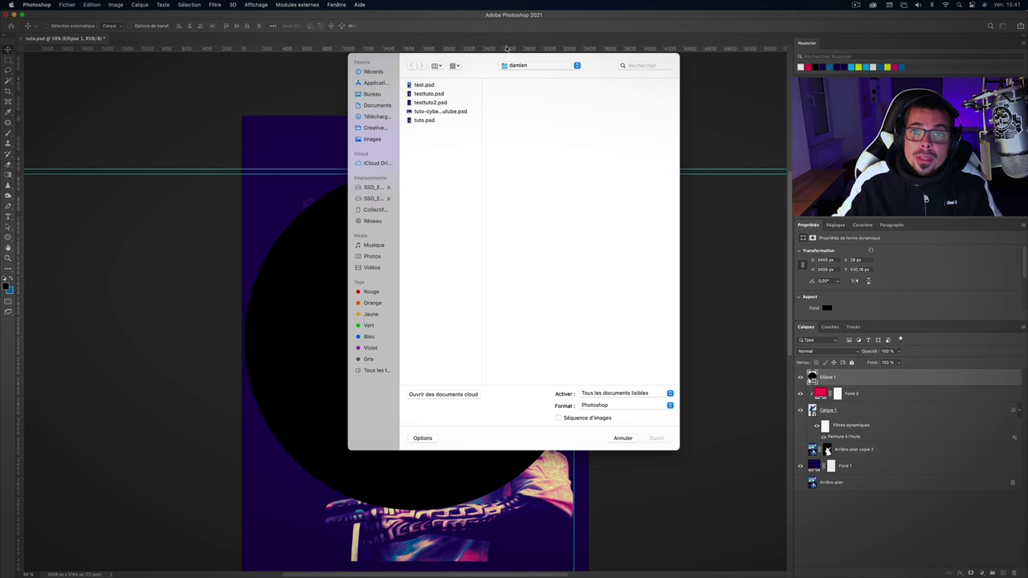
Step: Open and select all of the neon city photo from CyberPunk/images, then load the circle's selection in tuto.psd
left_click(522, 66)
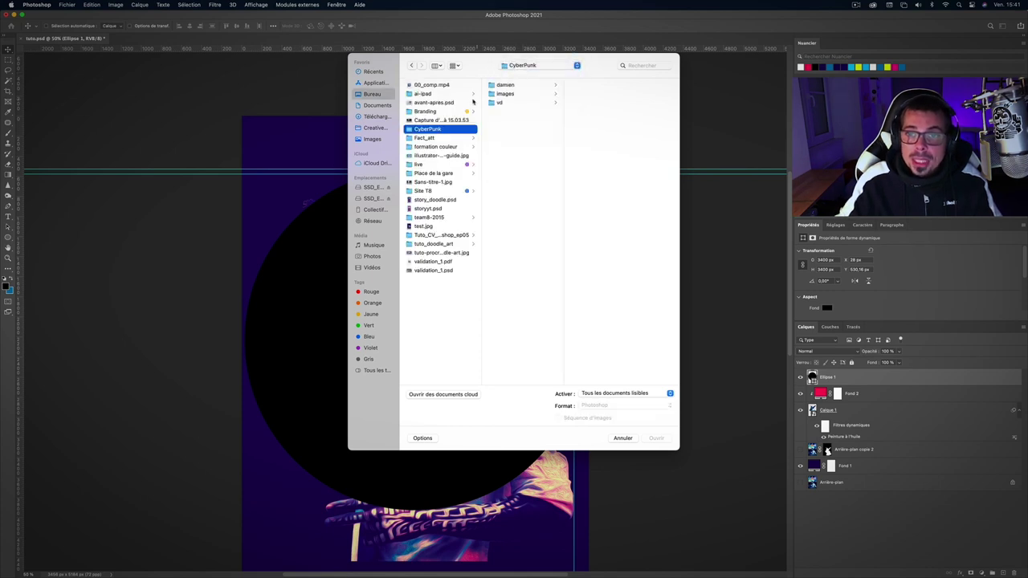
left_click(518, 94)
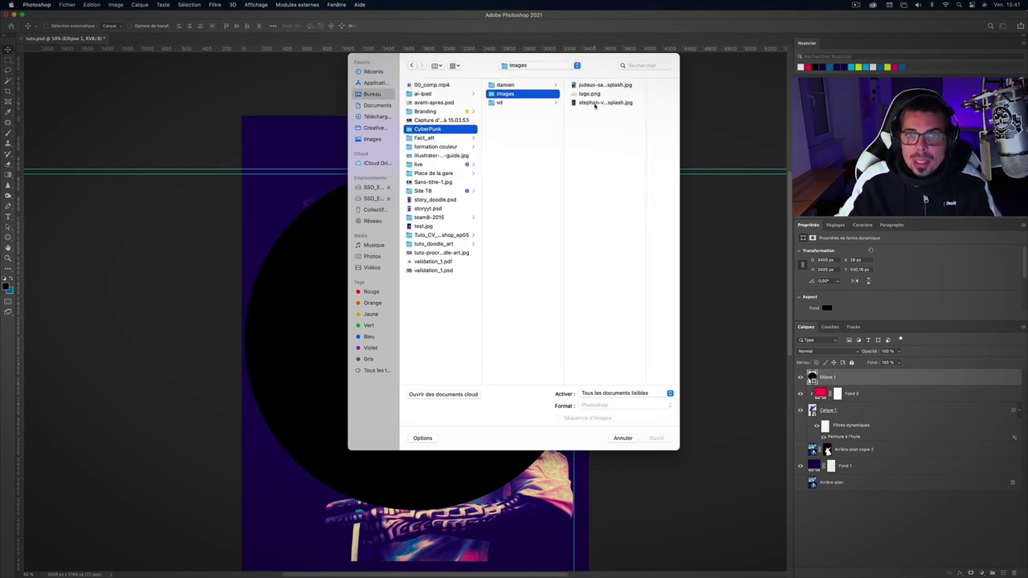
double_click(595, 103)
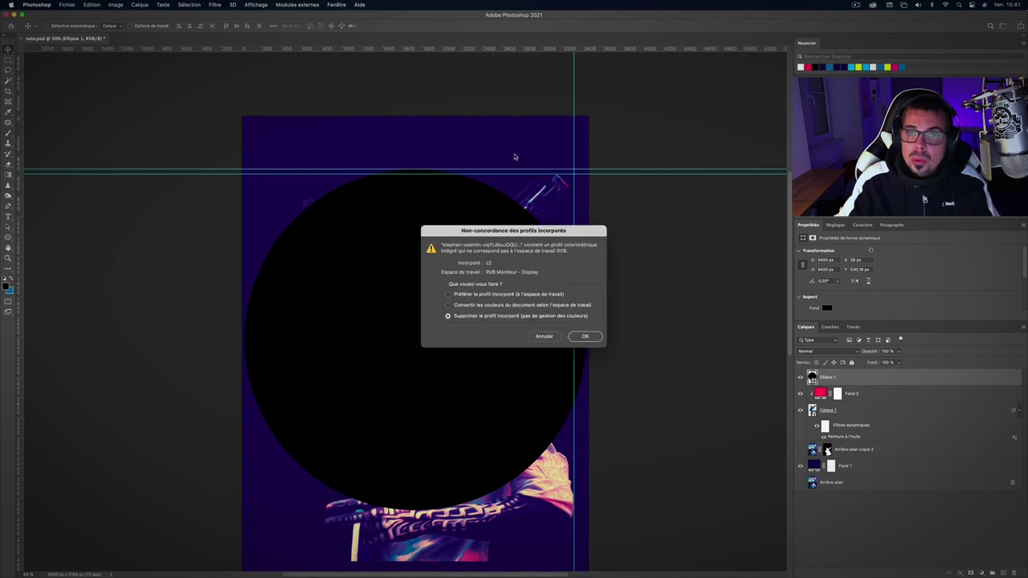
left_click(584, 336)
key("ctrl+a")
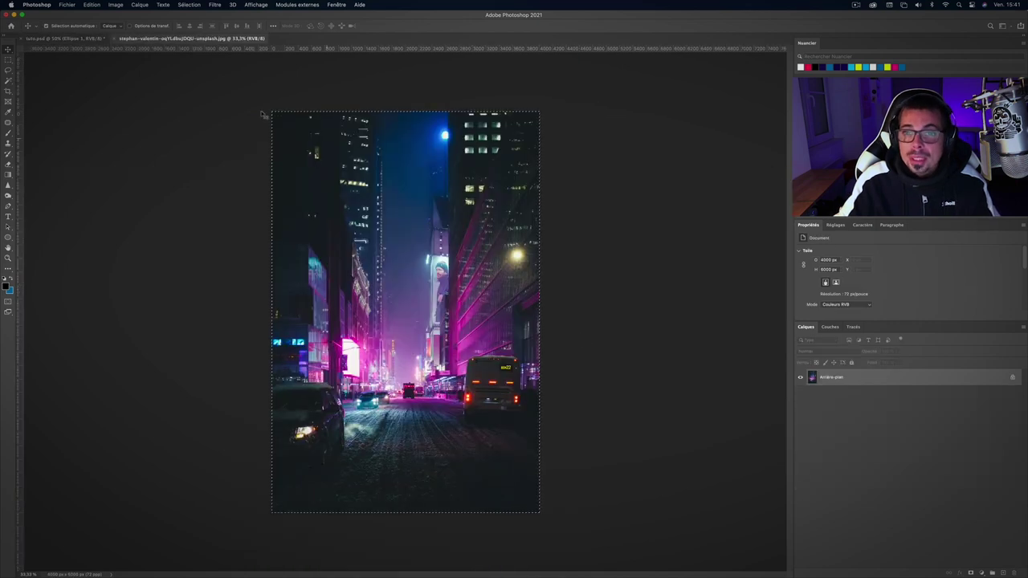
left_click(71, 39)
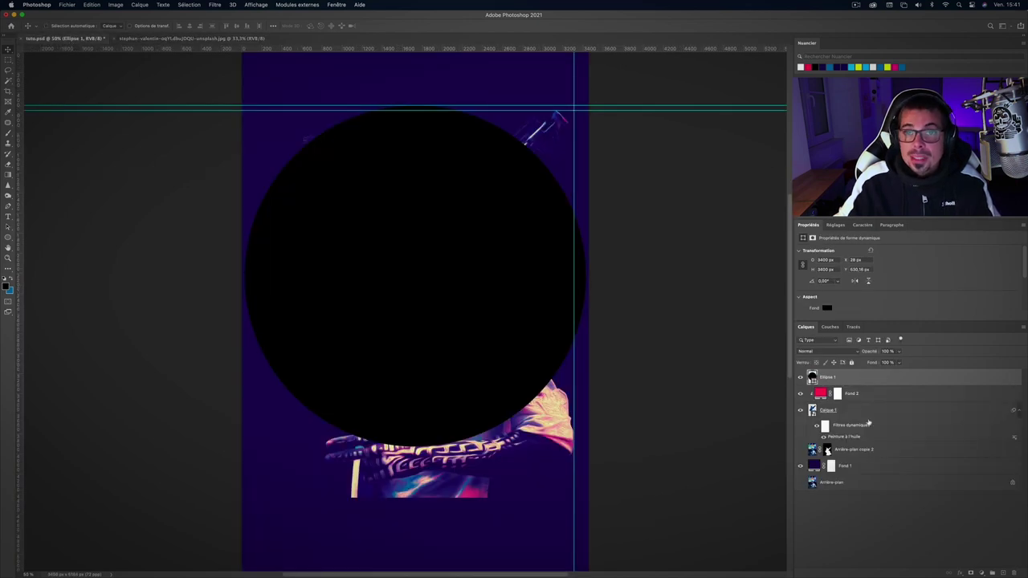
left_click(812, 378, "super")
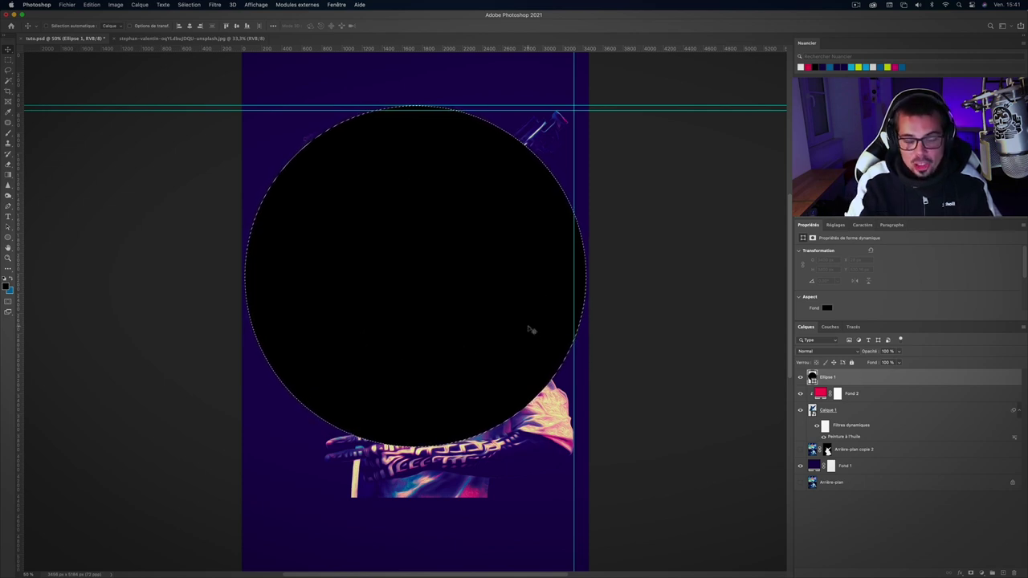
Step: Paste the city photo into the circle and place it beneath the painted portrait
left_click(90, 5)
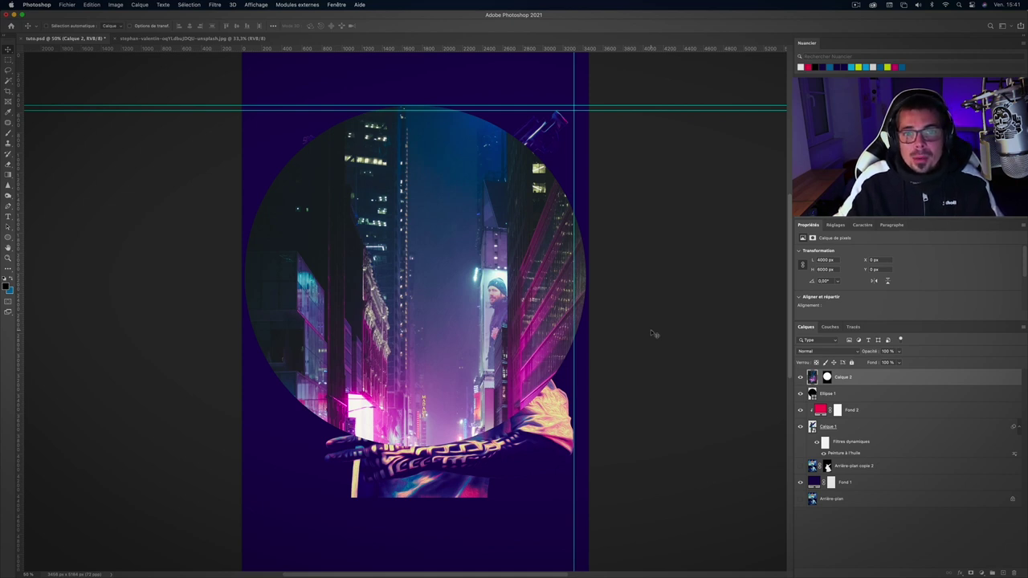
left_click_drag(889, 376, 892, 450)
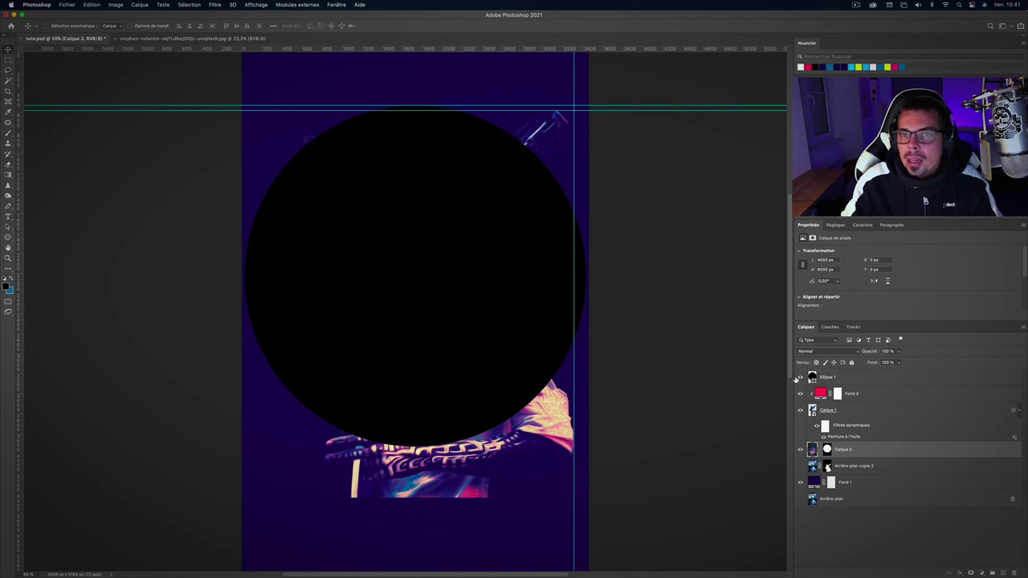
left_click(800, 377)
Step: Add a horizontal guide and shift the city photo upward inside the circle
left_click_drag(479, 48, 492, 239)
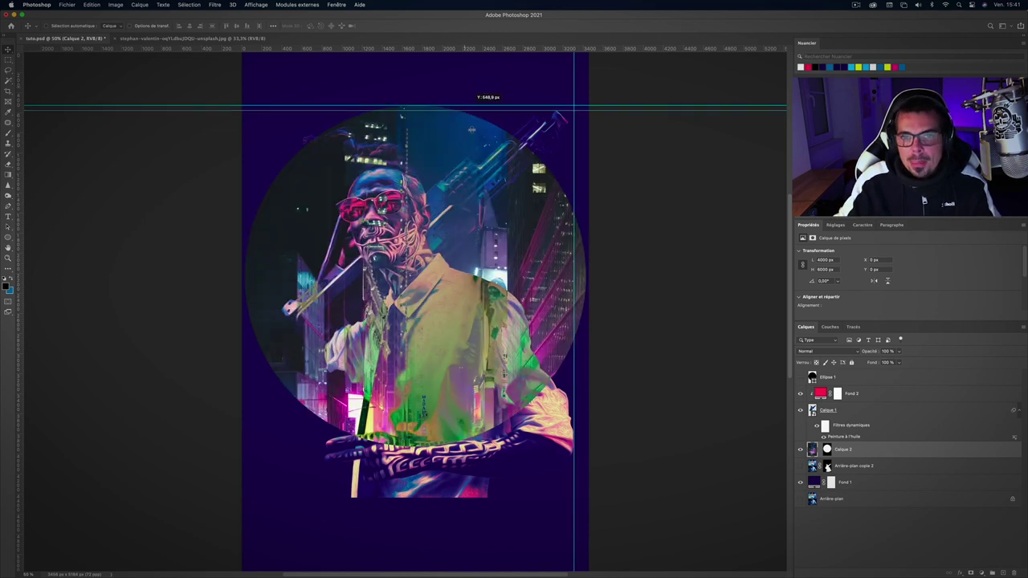
left_click_drag(520, 297, 530, 217)
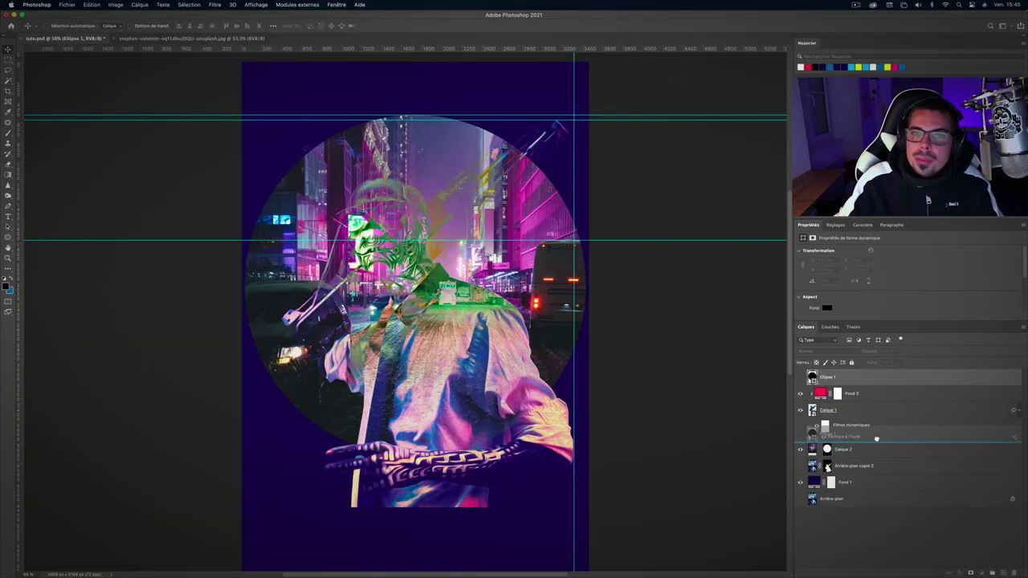
left_click(877, 436)
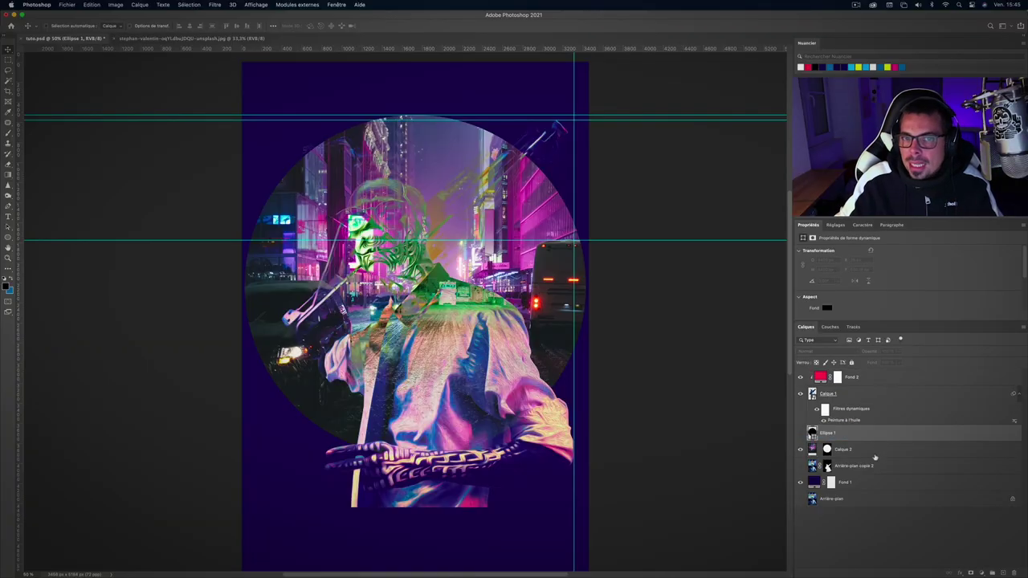
Step: Merge the city photo layer Calque 2 into the Ellipse 1 circle layer
left_click(875, 454, "shift")
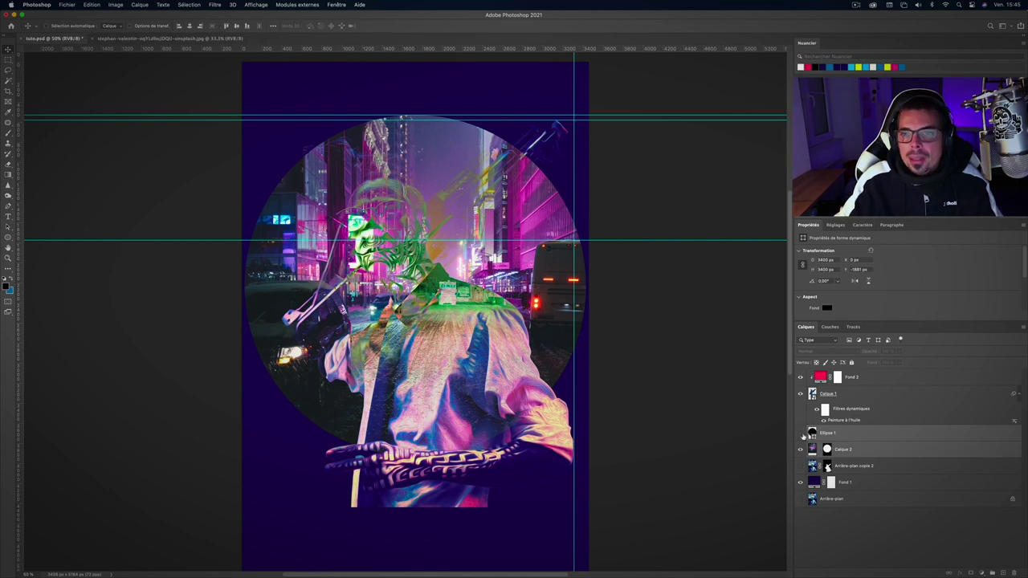
left_click(800, 433)
right_click(878, 452)
left_click(800, 434)
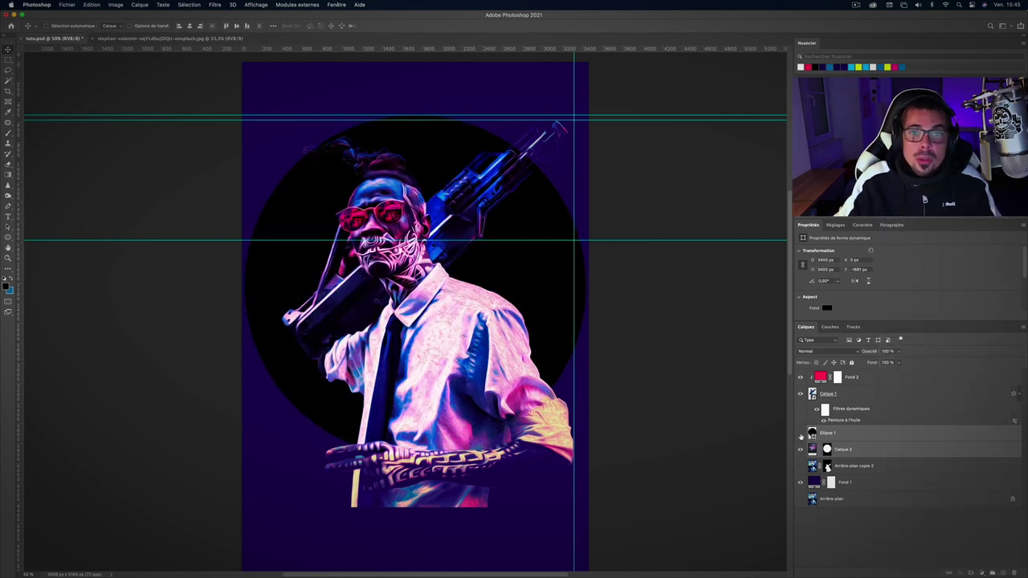
right_click(876, 454)
left_click(891, 452)
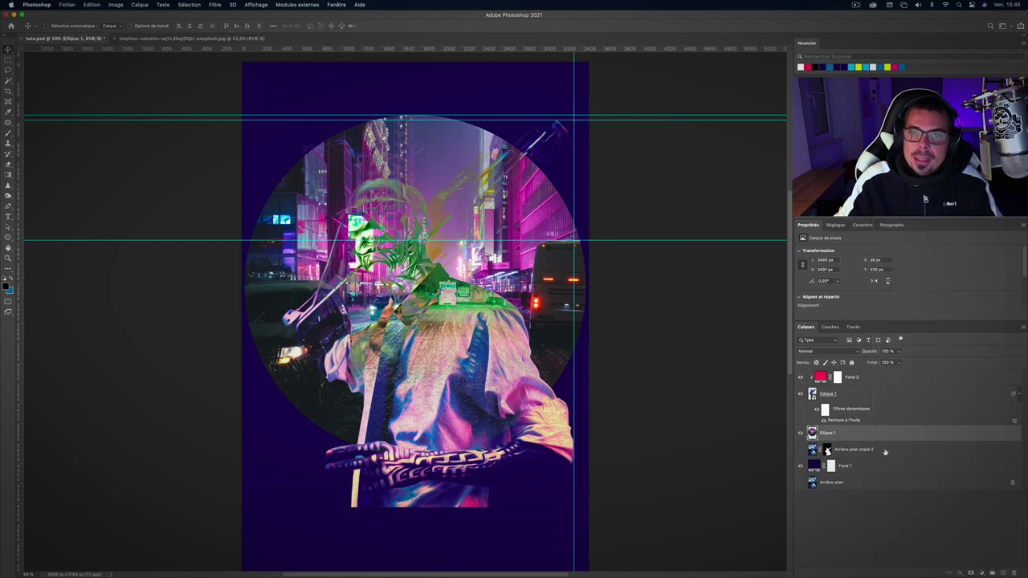
Step: Mask the figure's silhouette out of the city circle with a black fill, then add an empty layer
left_click(971, 573)
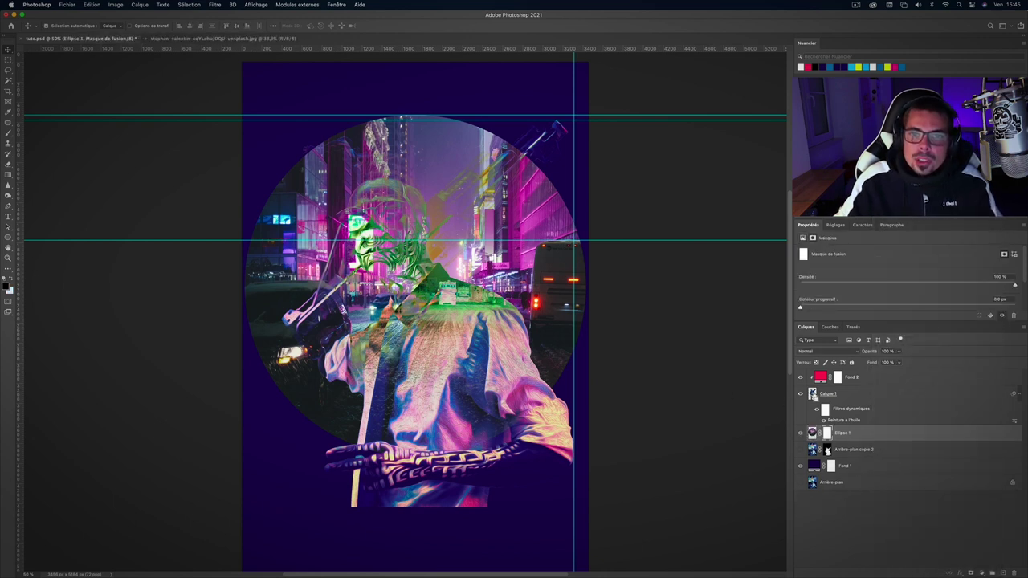
left_click(812, 393, "ctrl")
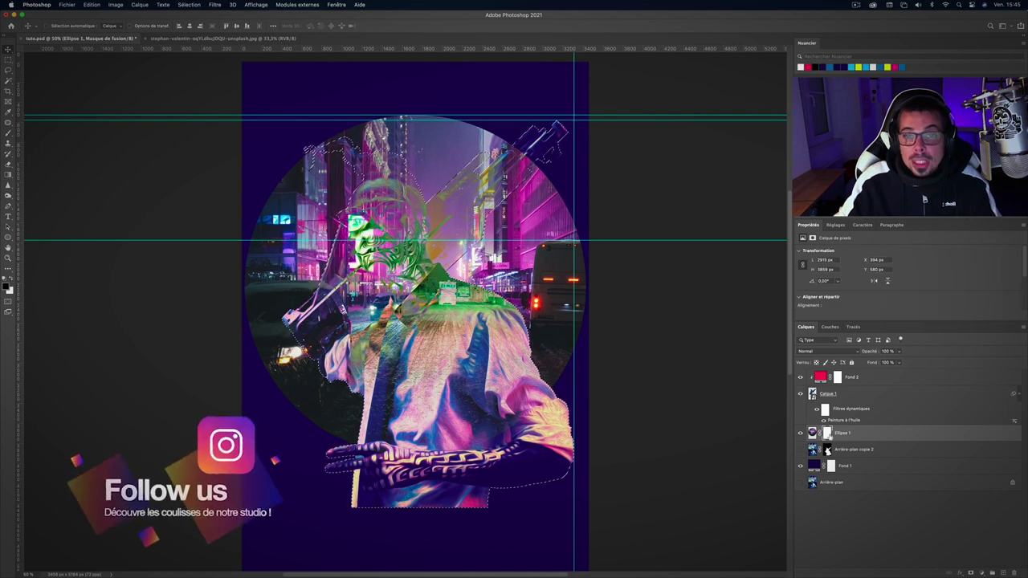
left_click(827, 433)
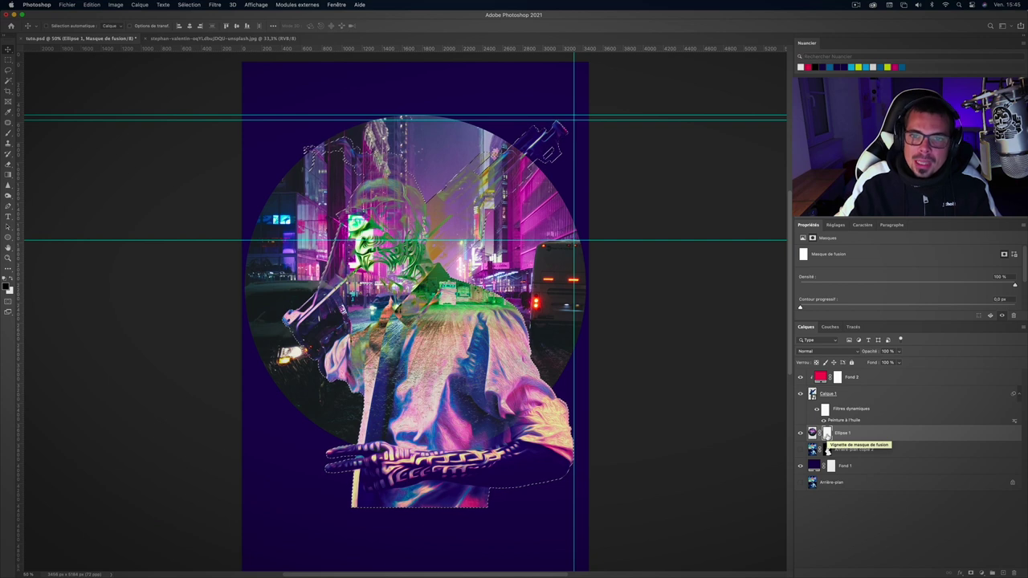
key("shift+F5")
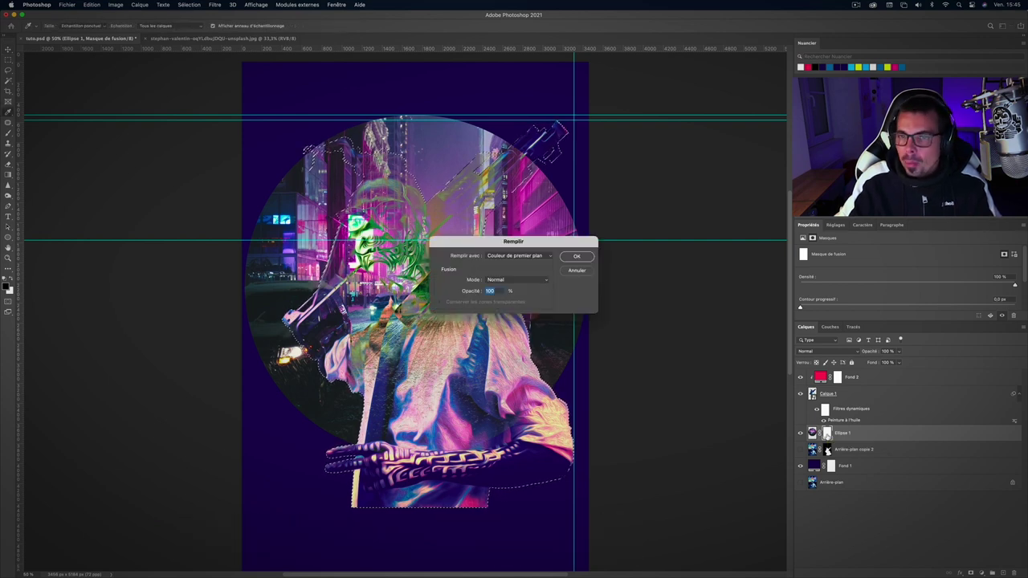
key("Return")
key("ctrl+shift+alt+n")
Step: Merge the masked city circle down into the new layer and give it a fresh mask
right_click(893, 452)
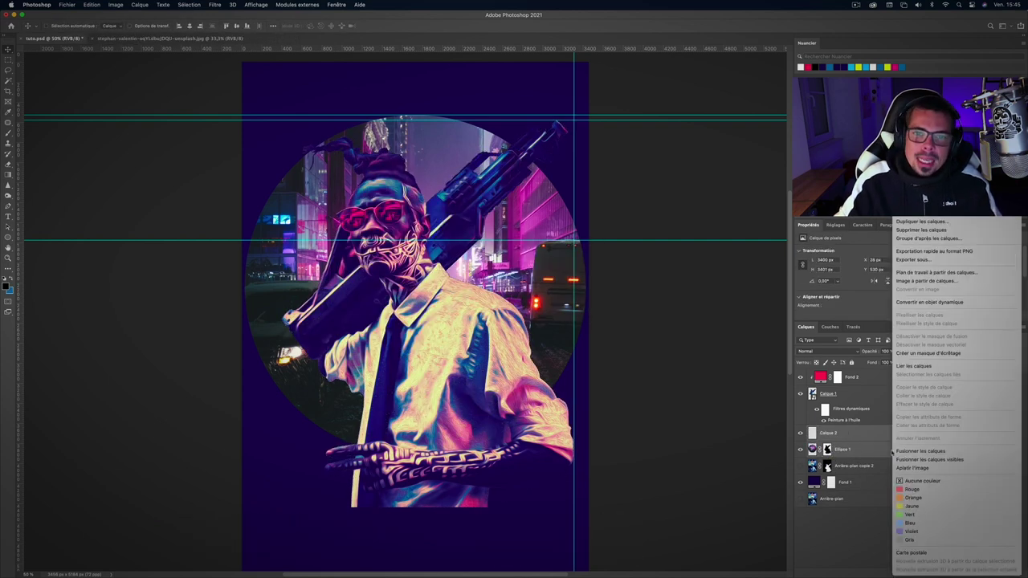
left_click(921, 451)
left_click(972, 572)
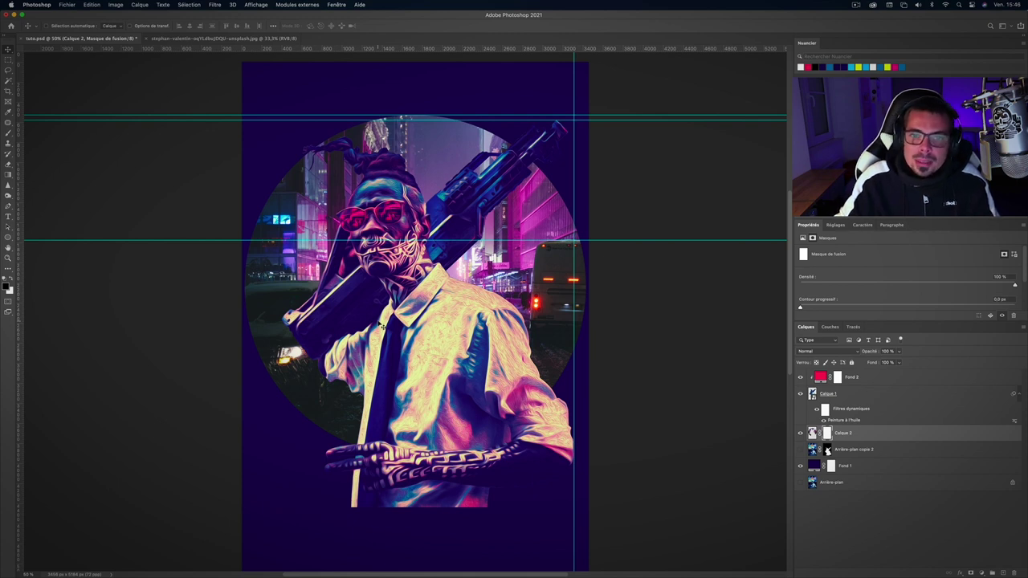
Step: Add vertical and horizontal guides crossing at the circle's centre
key("ctrl+t")
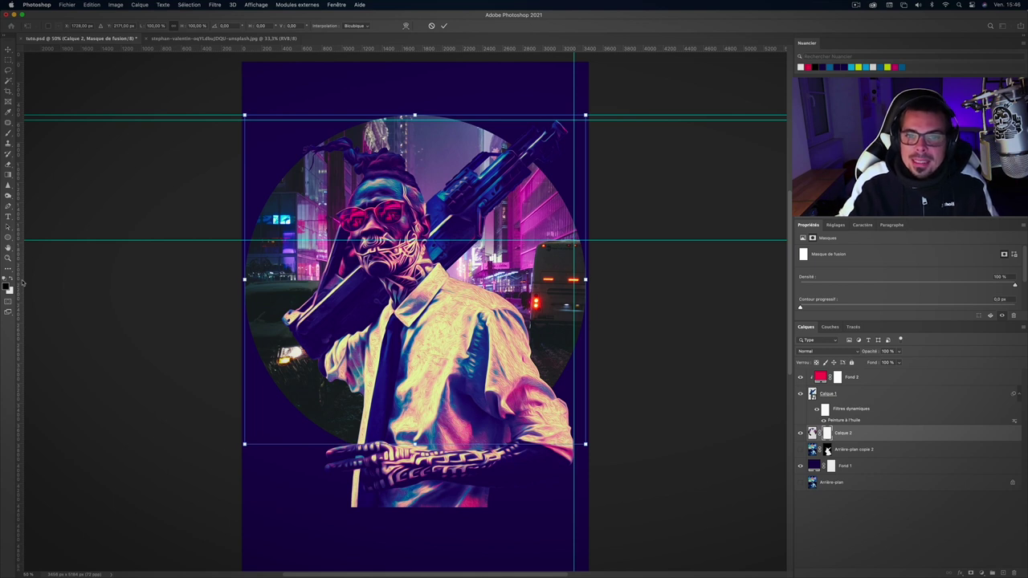
left_click_drag(23, 283, 414, 265)
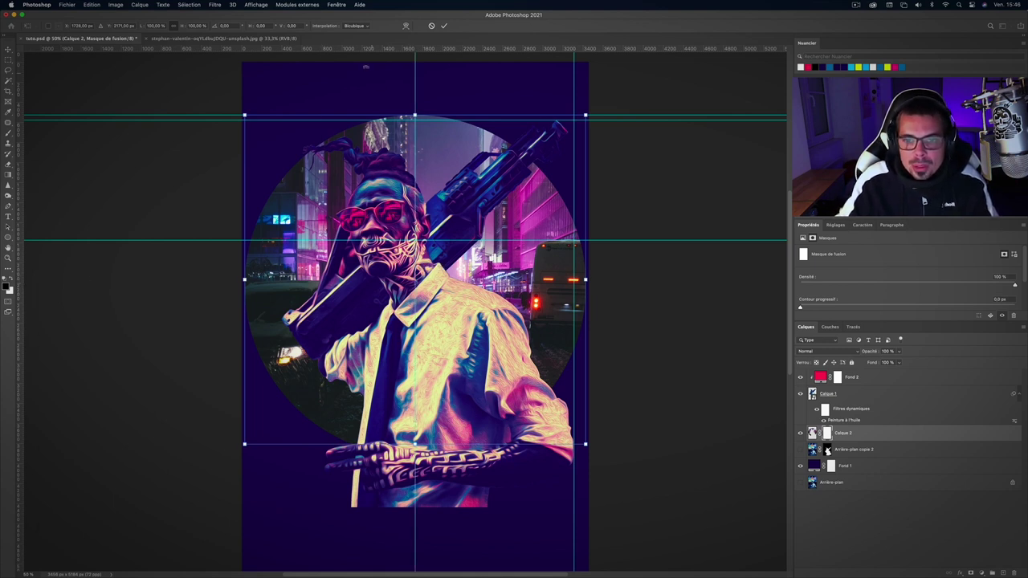
left_click_drag(355, 52, 381, 280)
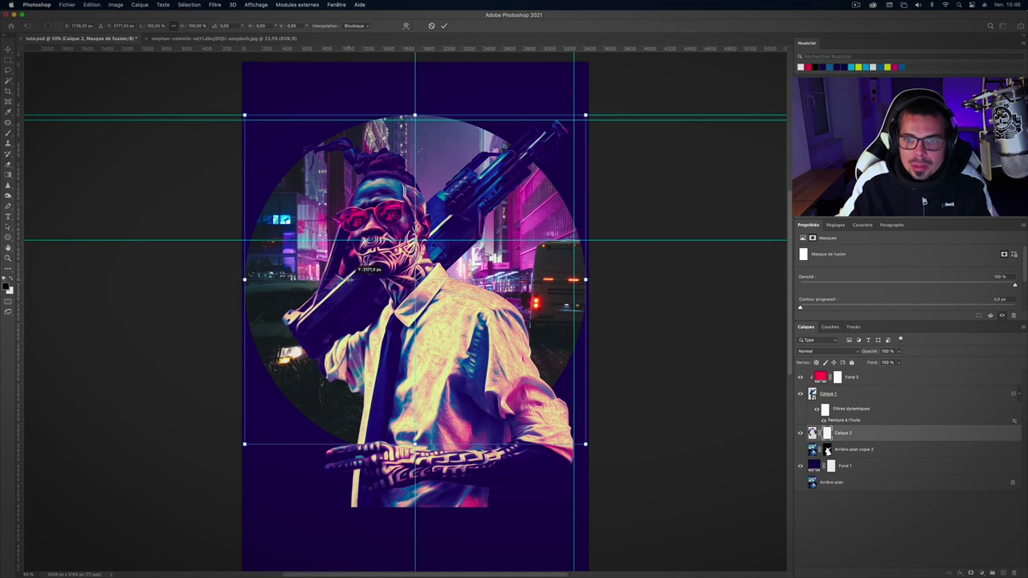
Step: Fill the city circle's mask black and set up the Gradient tool with swapped colours for a radial fade
key("g")
left_click(11, 277)
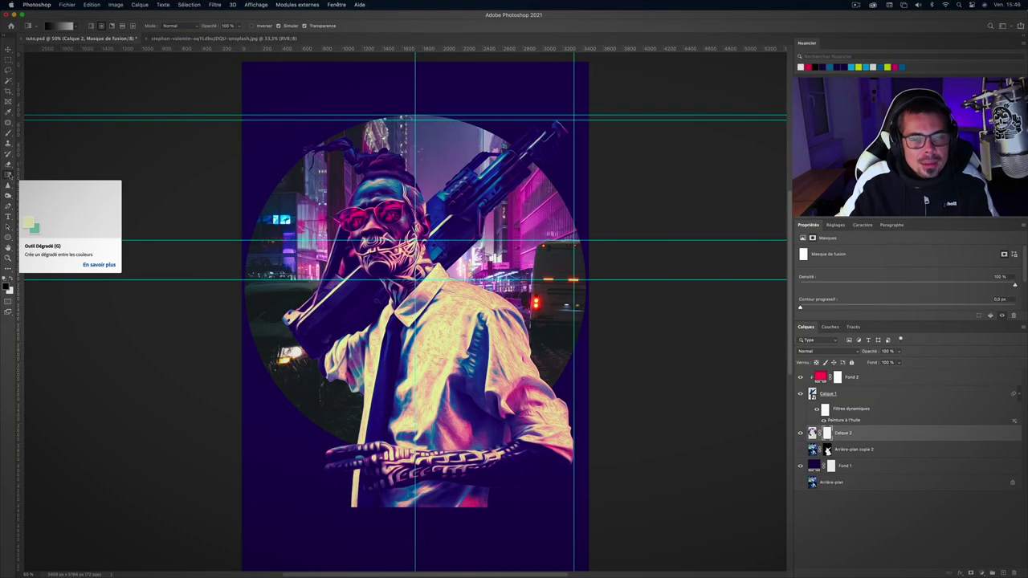
key("x")
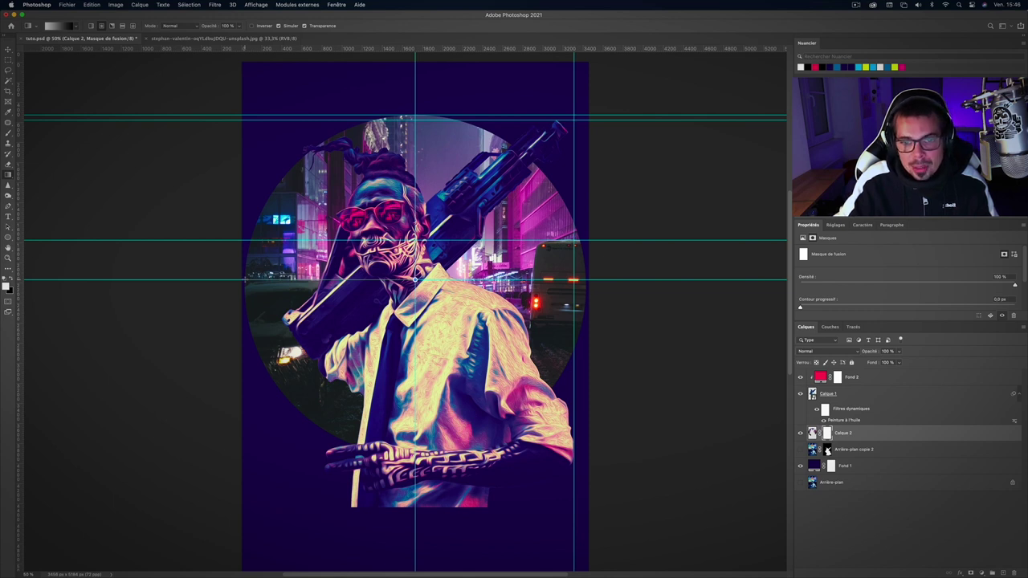
key("ctrl+i")
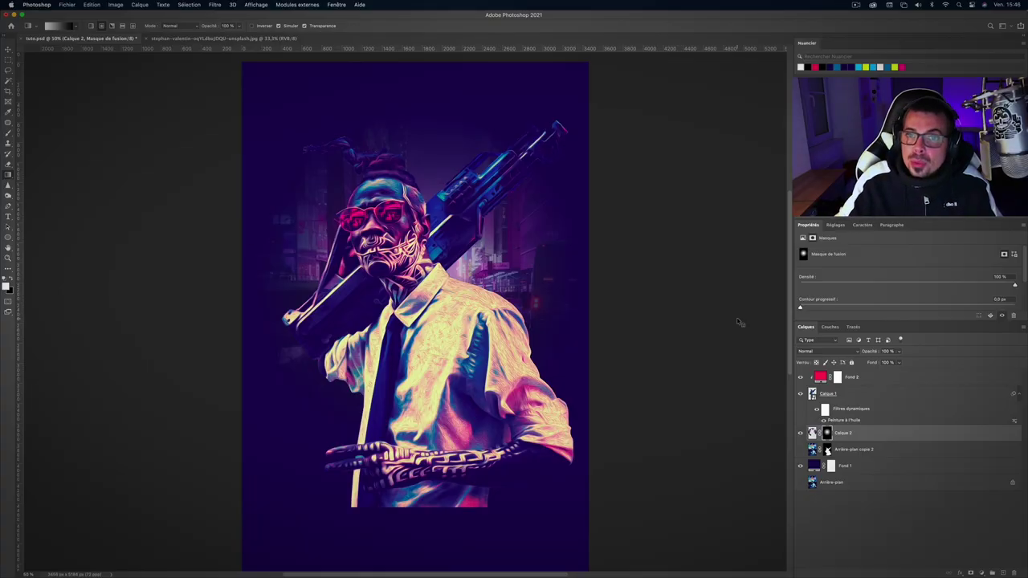
left_click(812, 433)
left_click(828, 351)
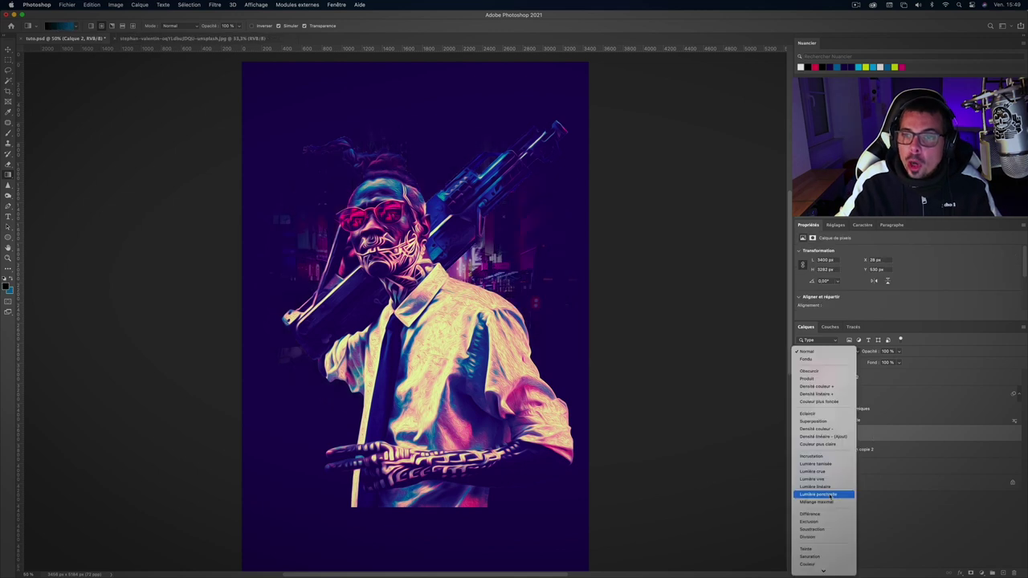
Step: Set the city layer to Lumière linéaire and duplicate Calque 1 just beneath itself
left_click(831, 488)
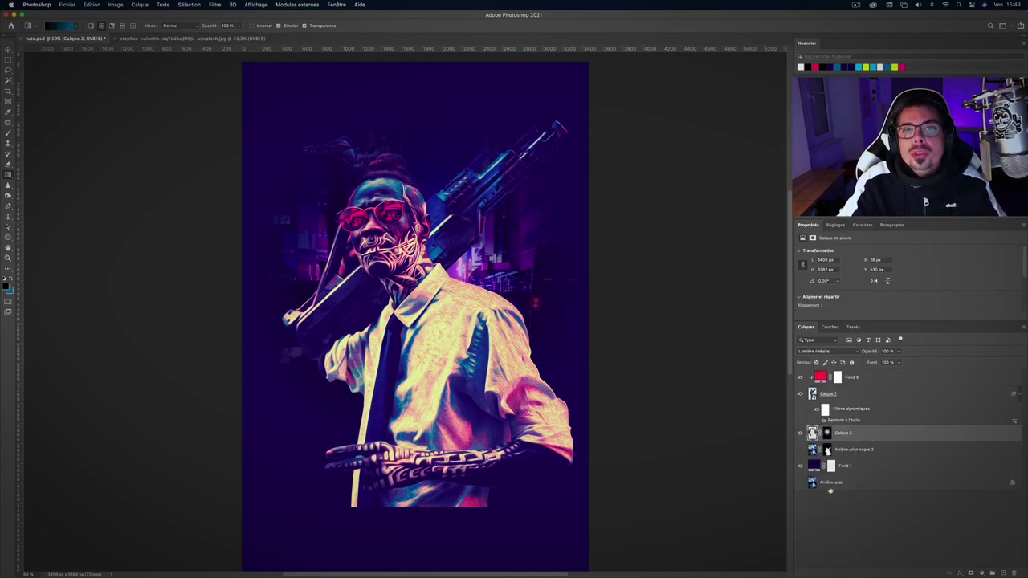
left_click(862, 396)
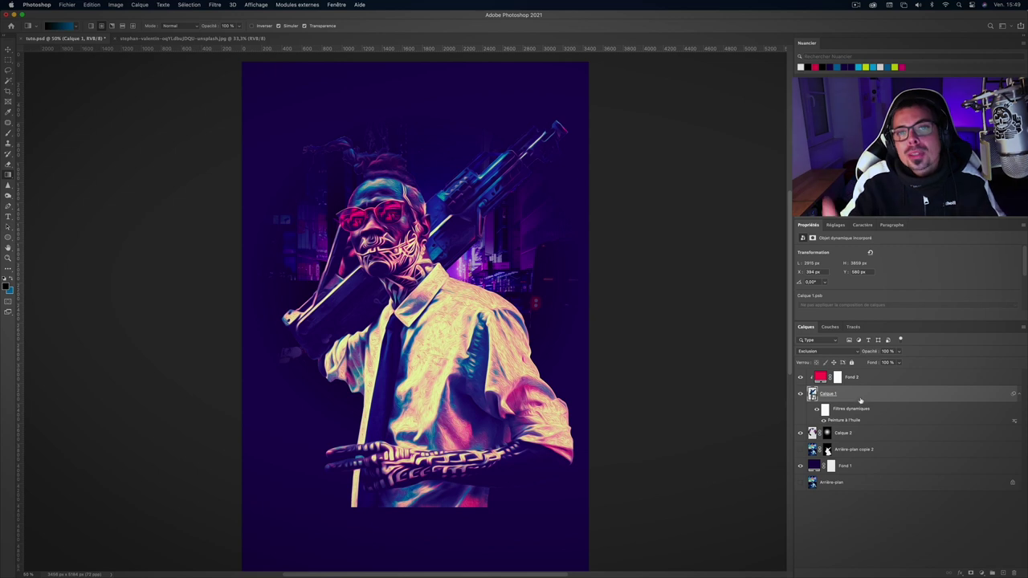
left_click_drag(869, 404, 860, 468)
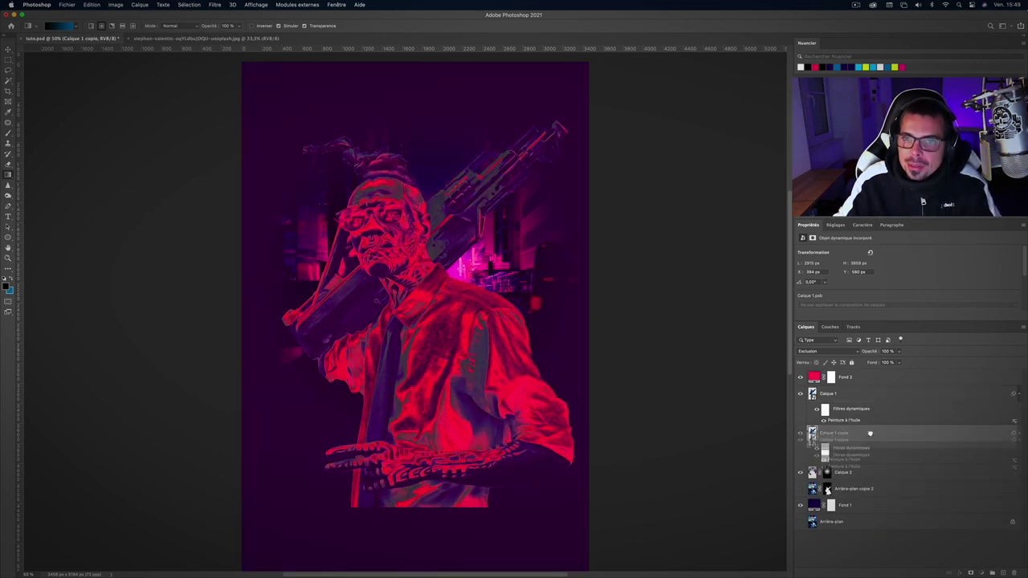
Step: Give the portrait copy a dark purple colour overlay sampled from the image
double_click(894, 433)
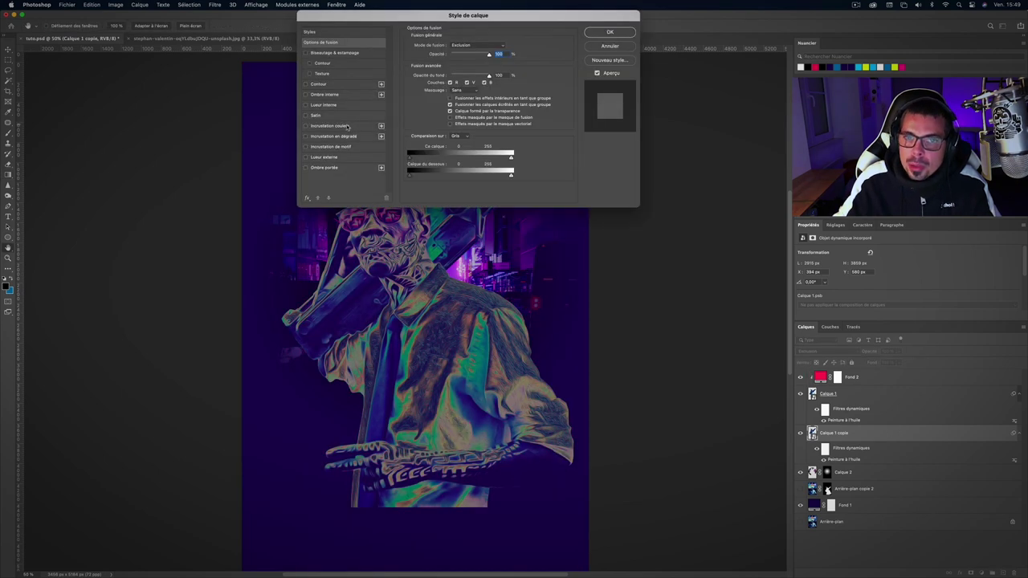
left_click(348, 126)
left_click(506, 46)
left_click(535, 521)
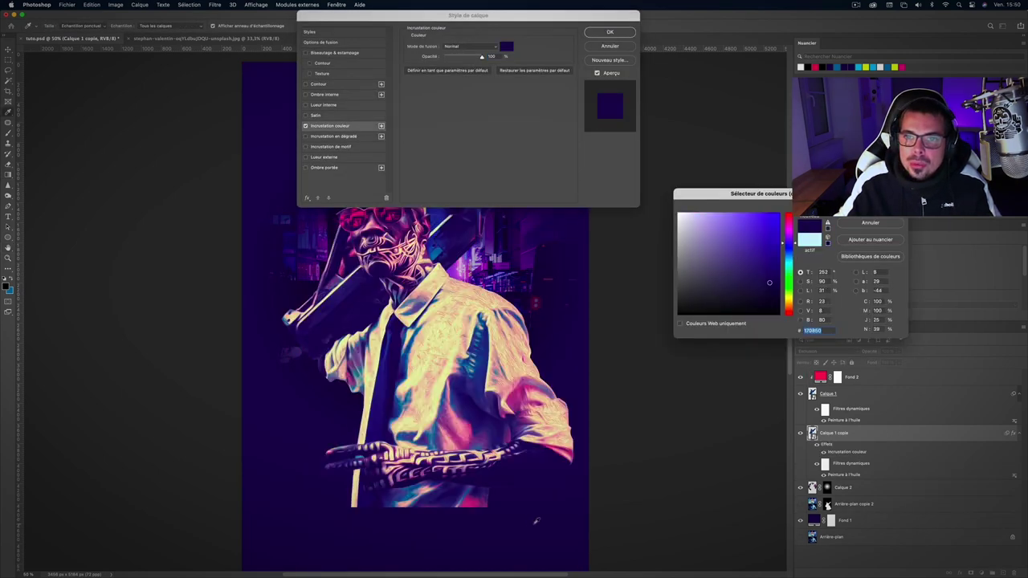
key("Return")
key("Return")
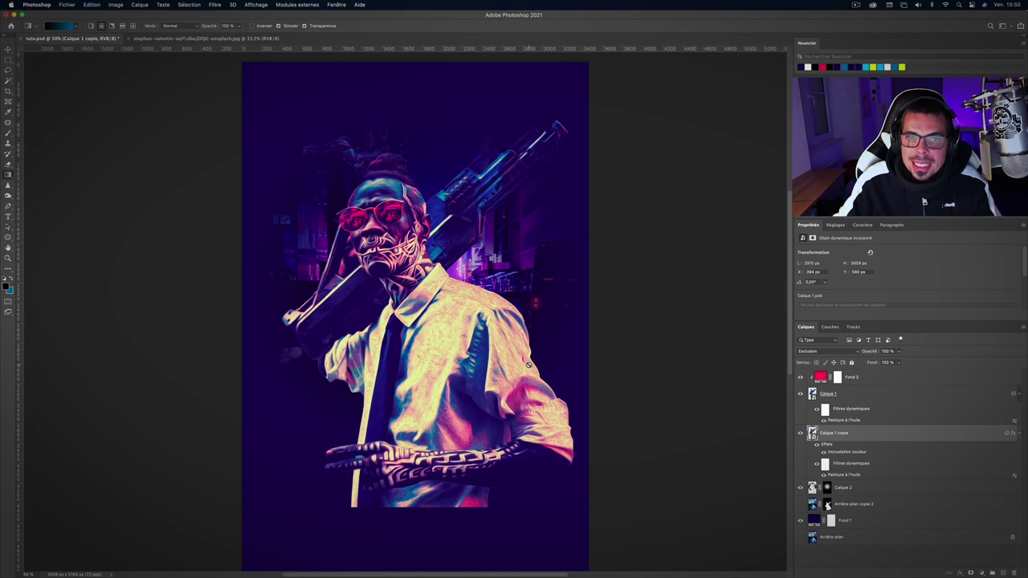
left_click(9, 50)
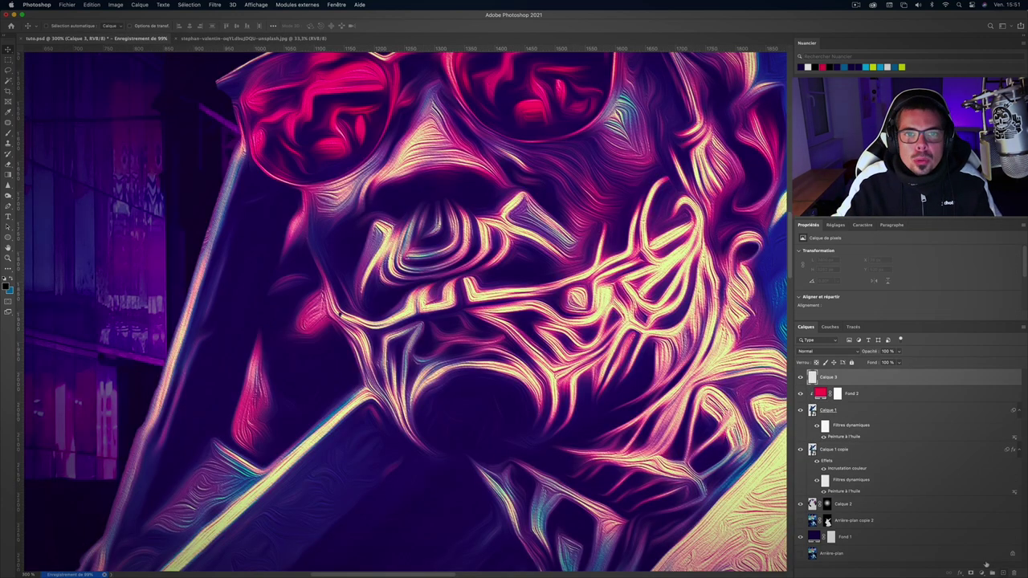
Step: Draw a Lasso selection and pick the neon green from the gun's light
mouse_move(238, 427)
left_mouse_down()
mouse_move(299, 214)
mouse_move(329, 319)
mouse_move(360, 368)
mouse_move(341, 405)
mouse_move(263, 464)
left_mouse_up()
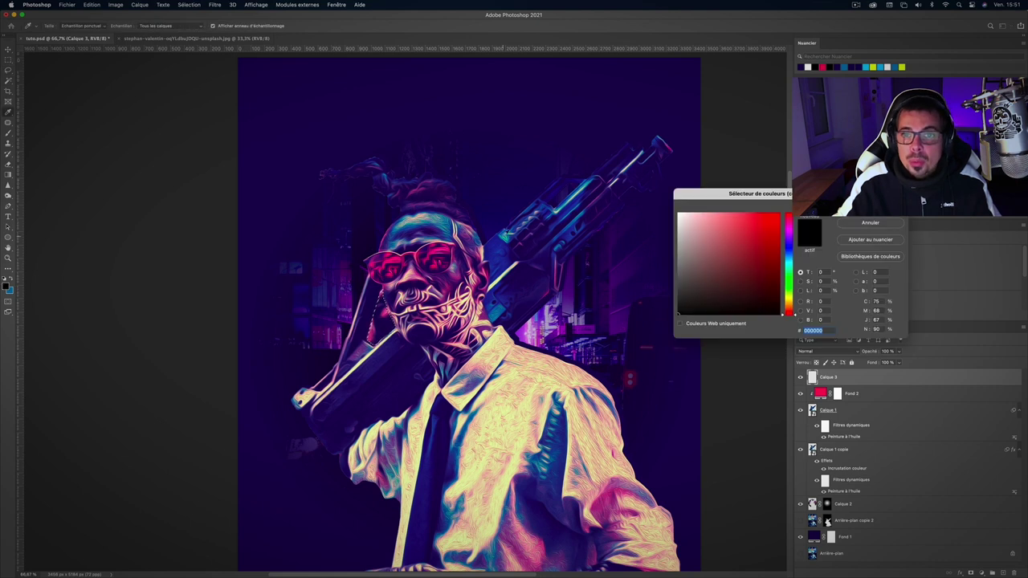
left_click_drag(508, 235, 504, 238)
key("Return")
key("l")
key("shift+F5")
key("Escape")
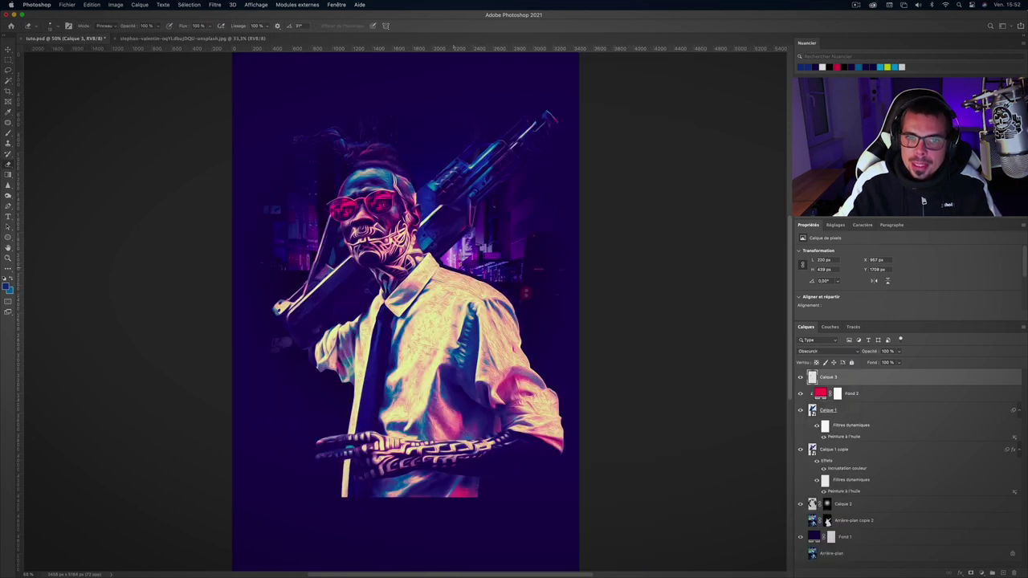
Step: Save the poster and load the figure's outline as a selection
key("ctrl+s")
key("v")
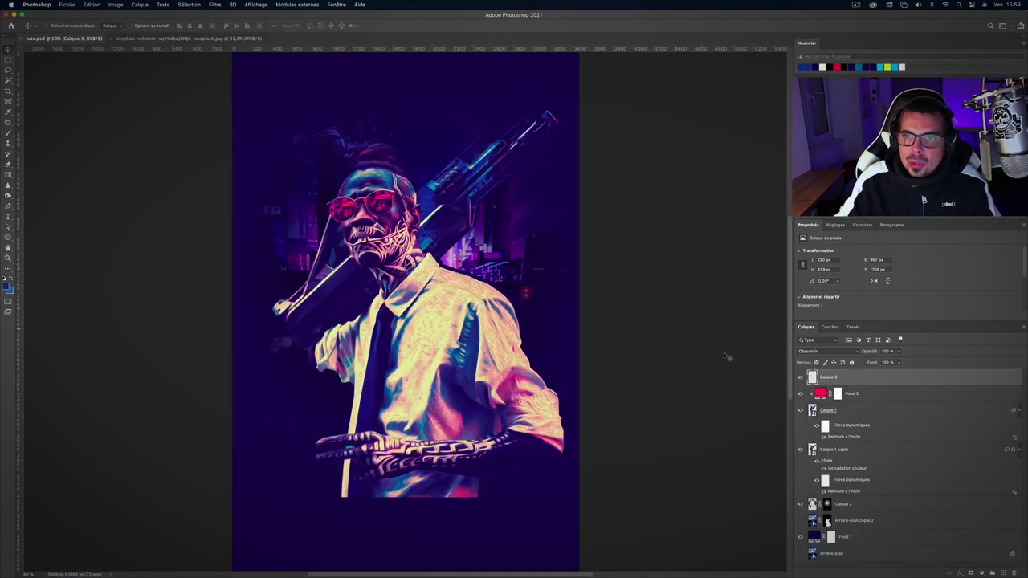
left_click(812, 410, "ctrl")
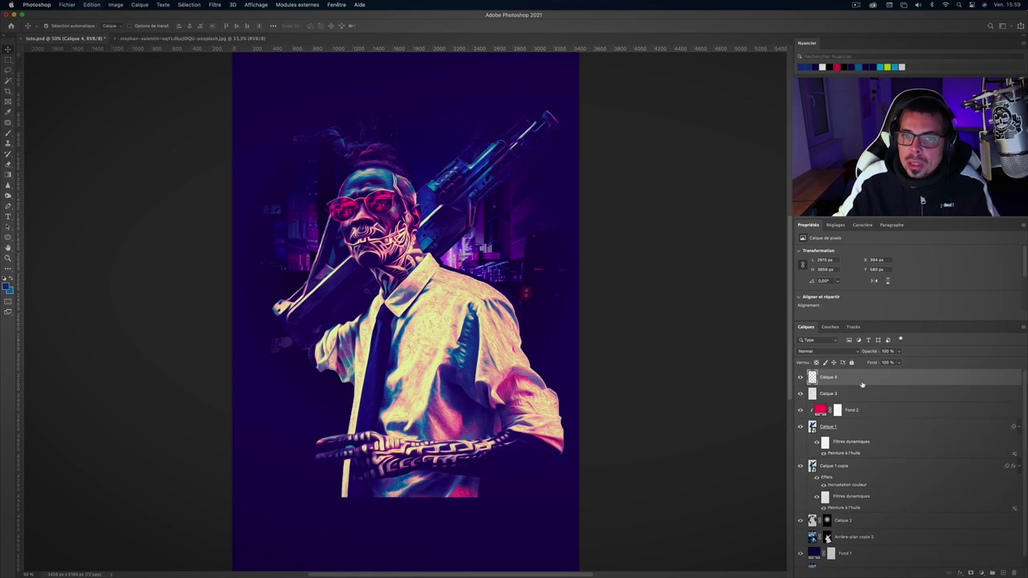
Step: Duplicate the figure layer into copies renamed 1, 2, 3 and 4
key("ctrl+j")
key("ctrl+j")
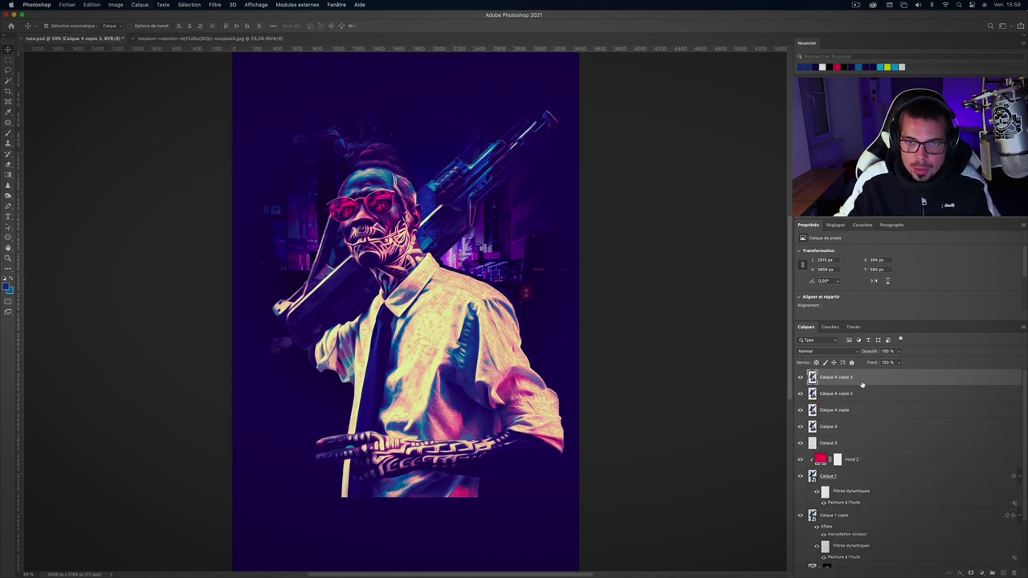
double_click(831, 426)
type("1")
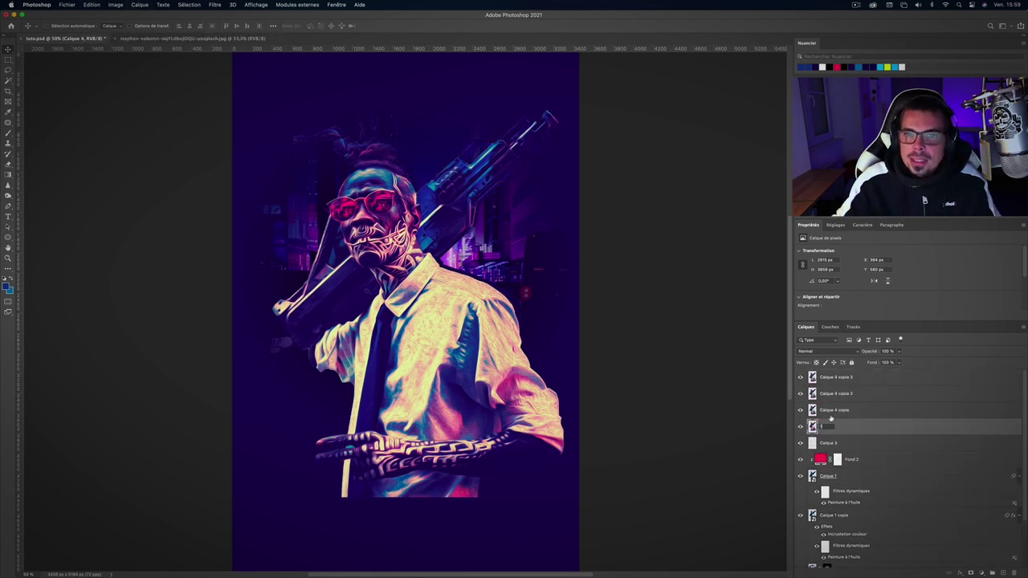
double_click(832, 410)
type("2")
key("Return")
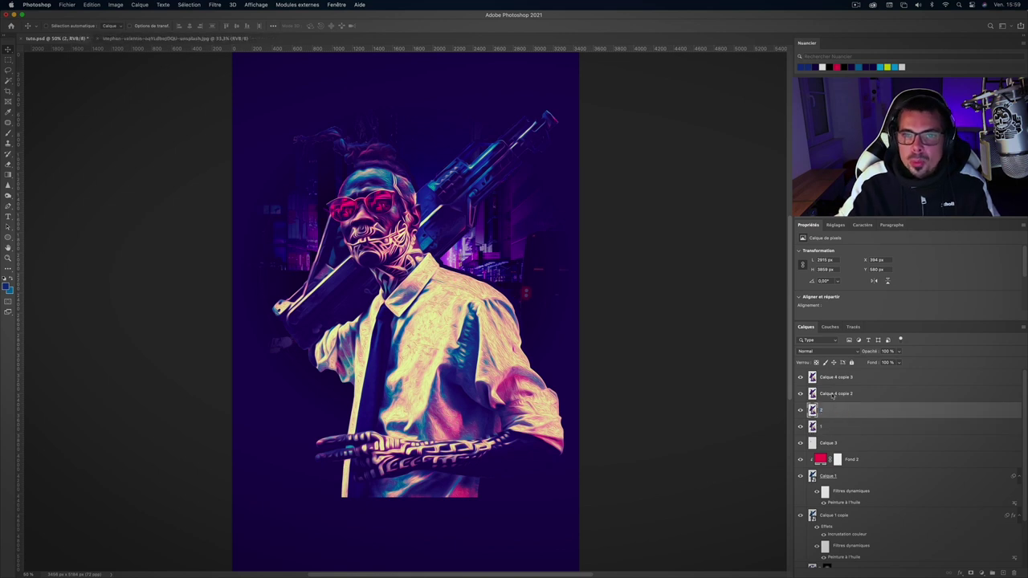
double_click(833, 394)
type("3")
key("Return")
double_click(832, 377)
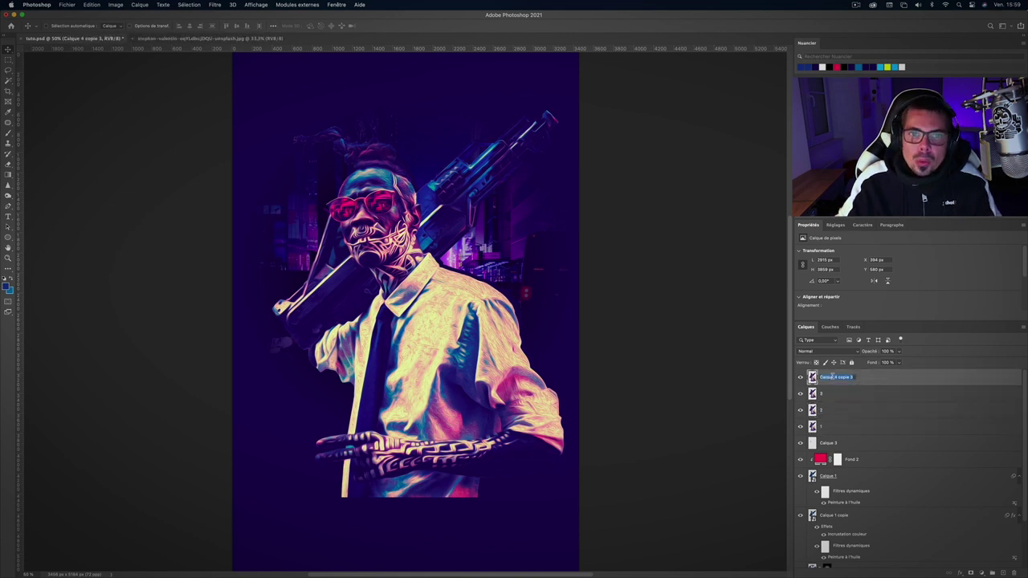
type("4")
key("Return")
Step: Restrict layers 2, 3 and 4 to different R/G/B channels in their blending options
double_click(924, 410)
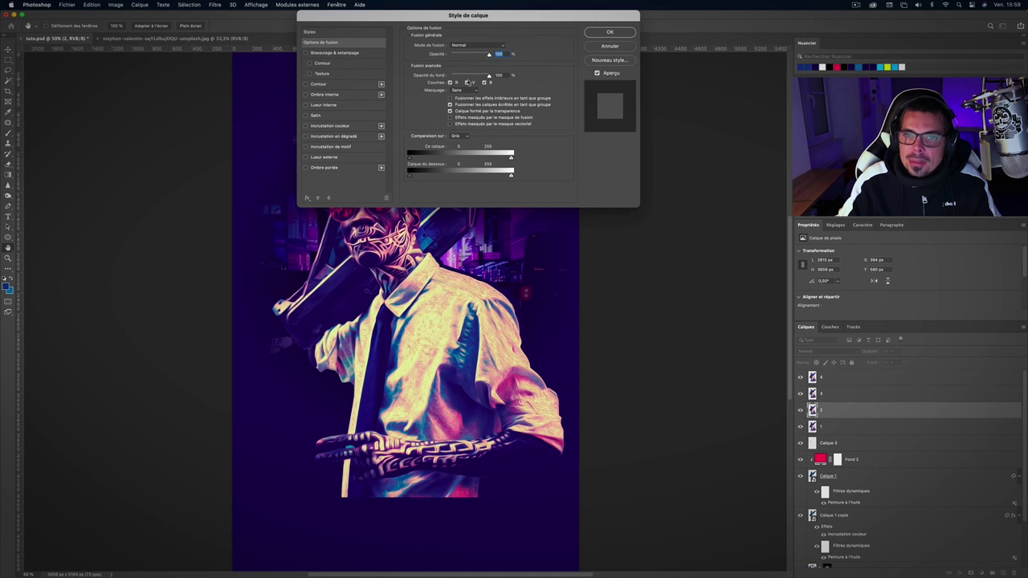
left_click(467, 82)
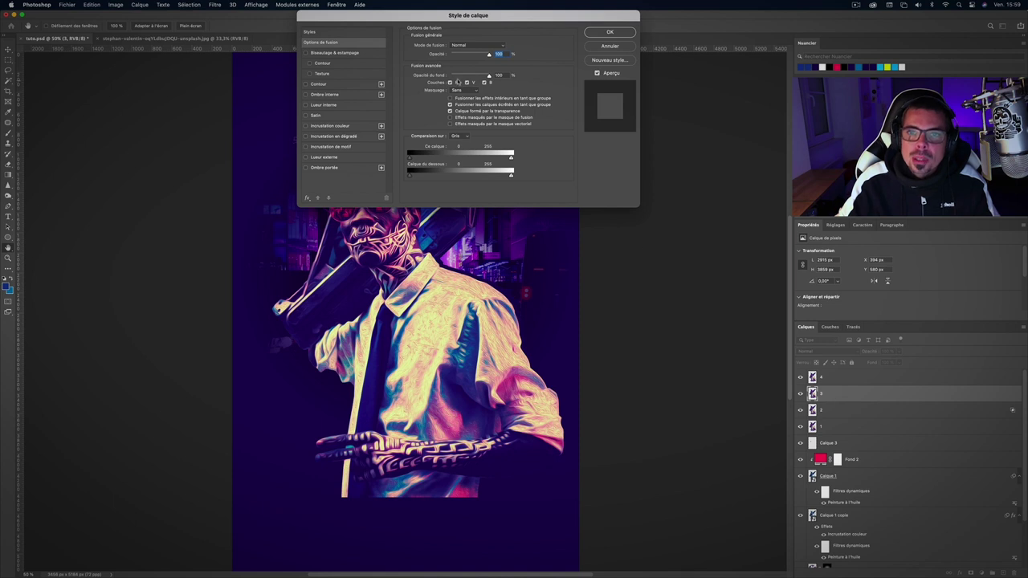
left_click(455, 83)
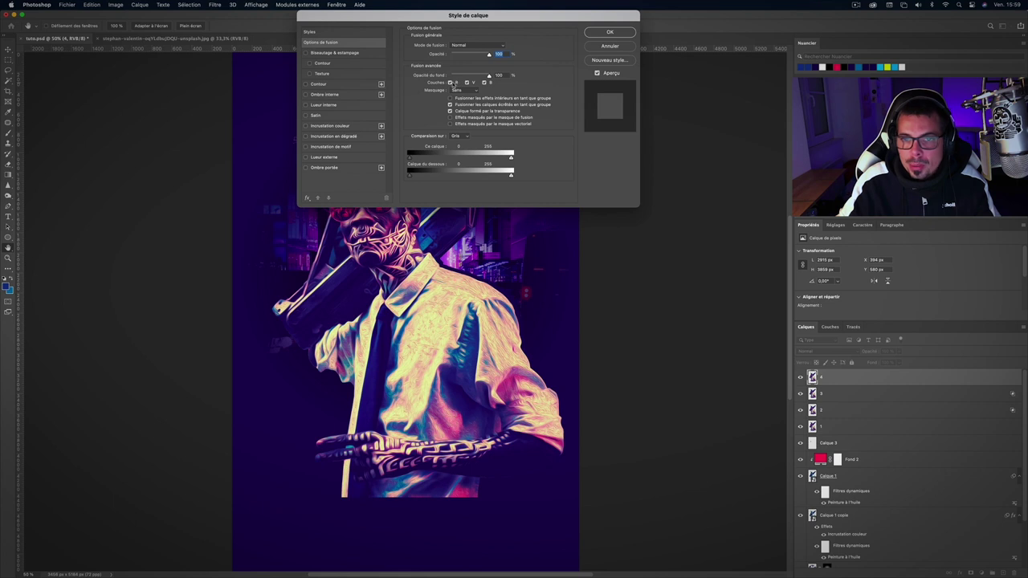
left_click(452, 83)
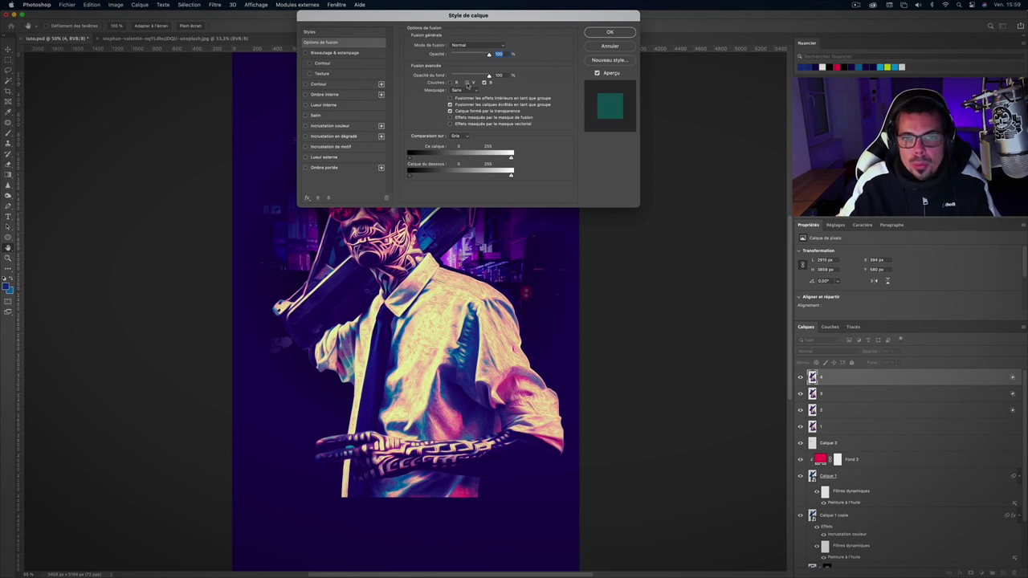
key("Return")
left_click(833, 412)
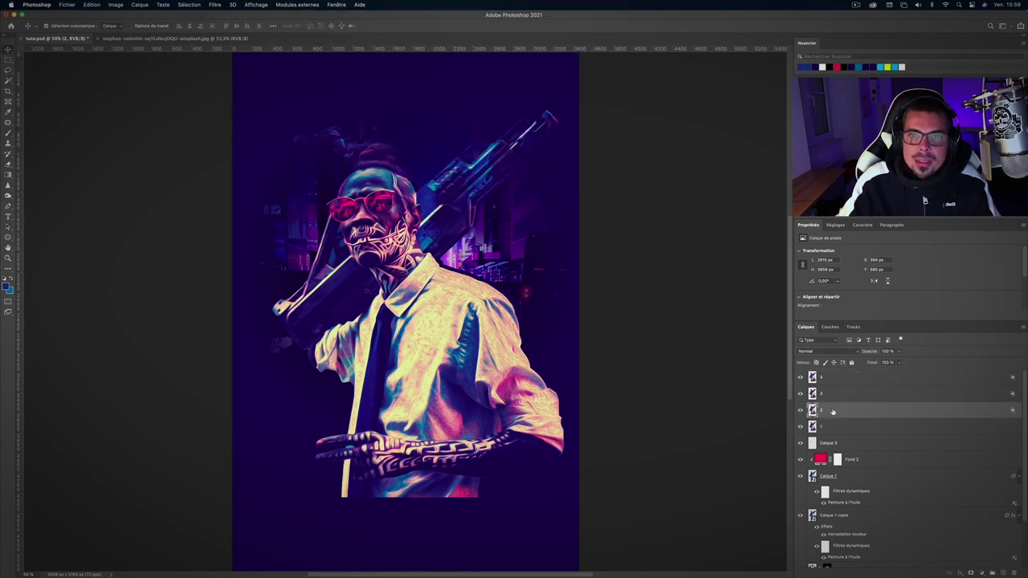
Step: Shift layer 2 down 24 px, nudge layer 3 up and layer 4 down, then mask layer 2
key("ctrl+plus")
scroll(402, 306, "up", 3)
left_click_drag(546, 276, 546, 296)
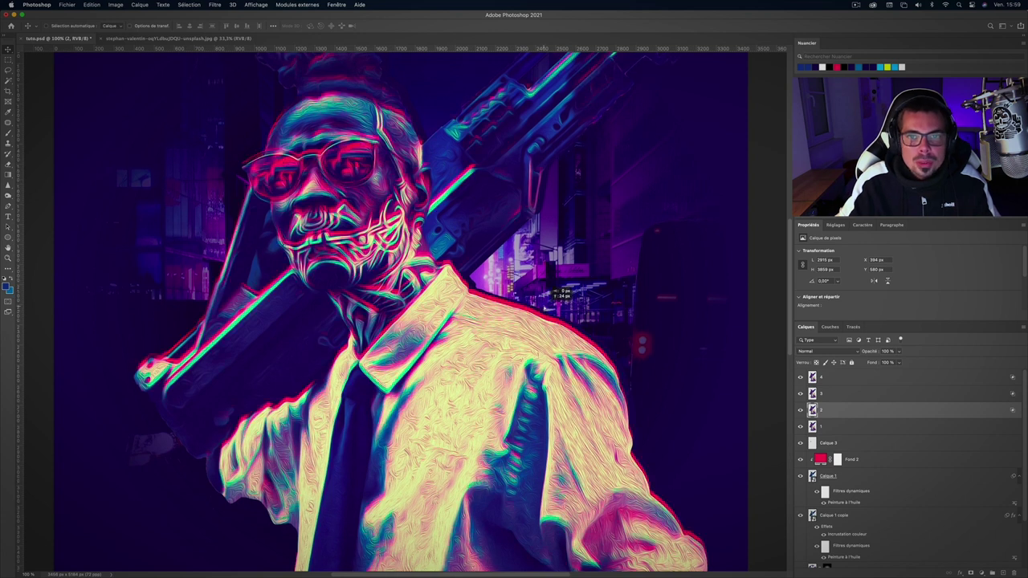
left_click(831, 396)
key("Up")
key("Up")
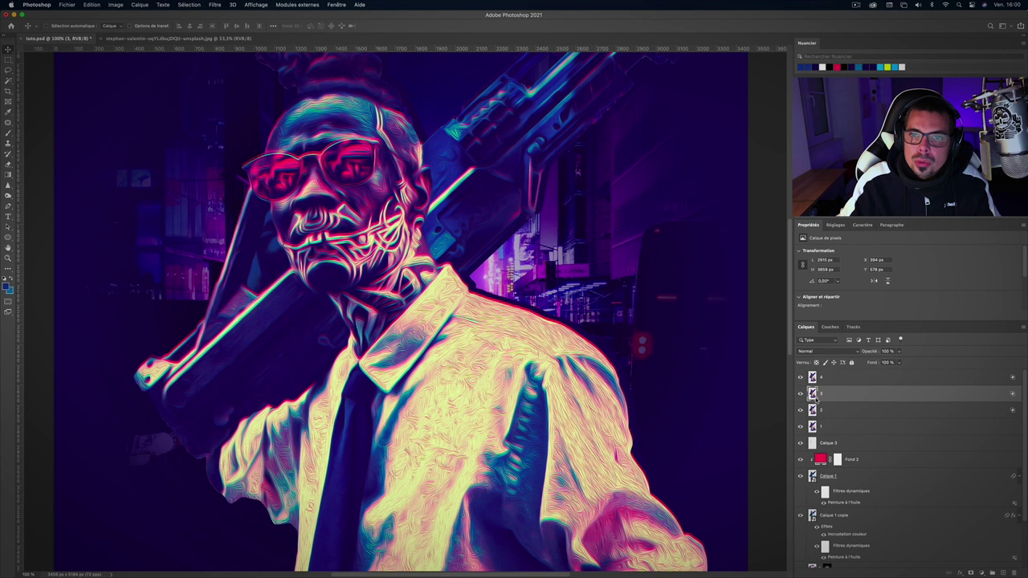
scroll(576, 308, "up", 3)
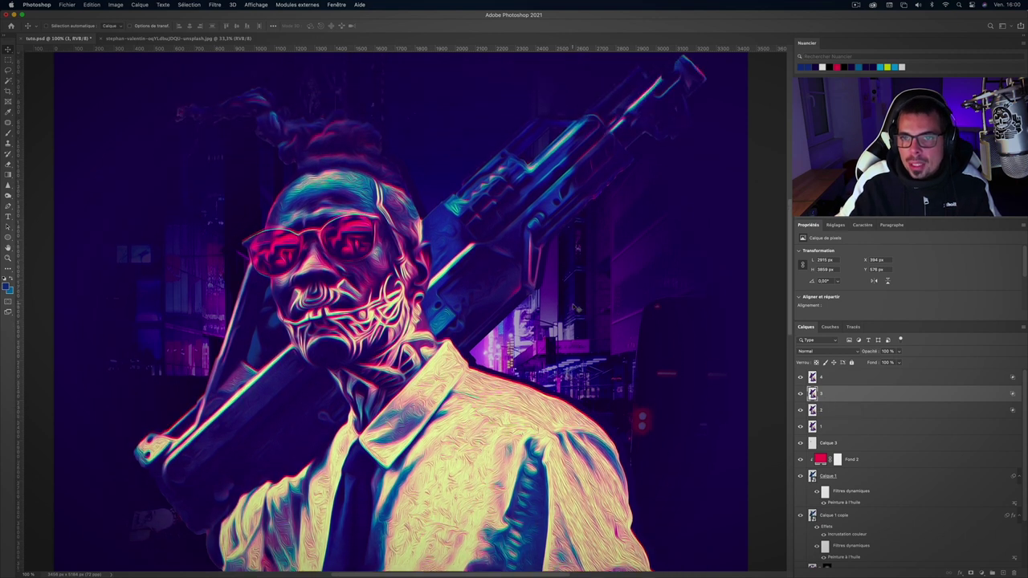
left_click(839, 378)
key("Down")
key("Down")
key("Down")
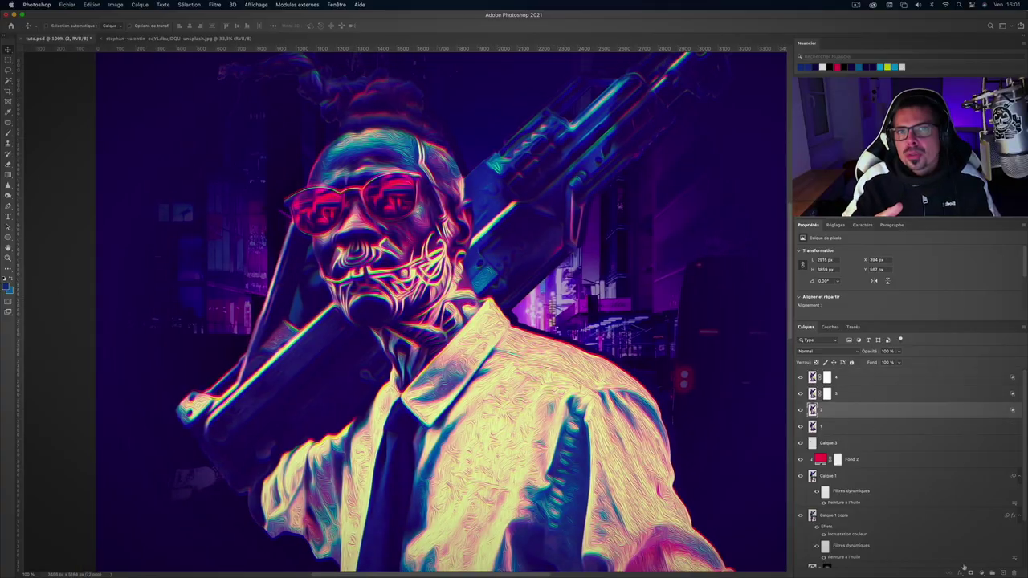
left_click(827, 394)
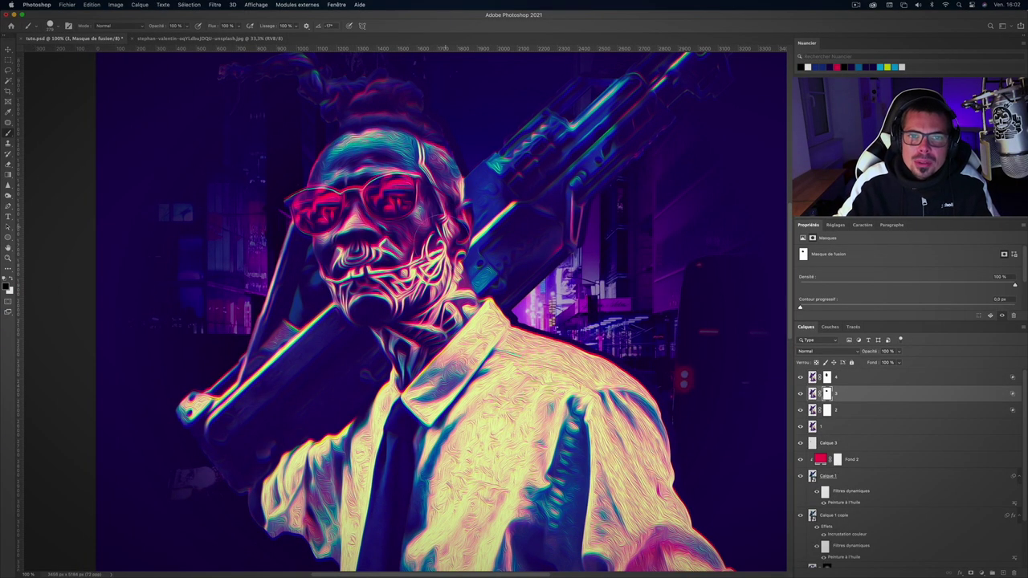
left_click(832, 411)
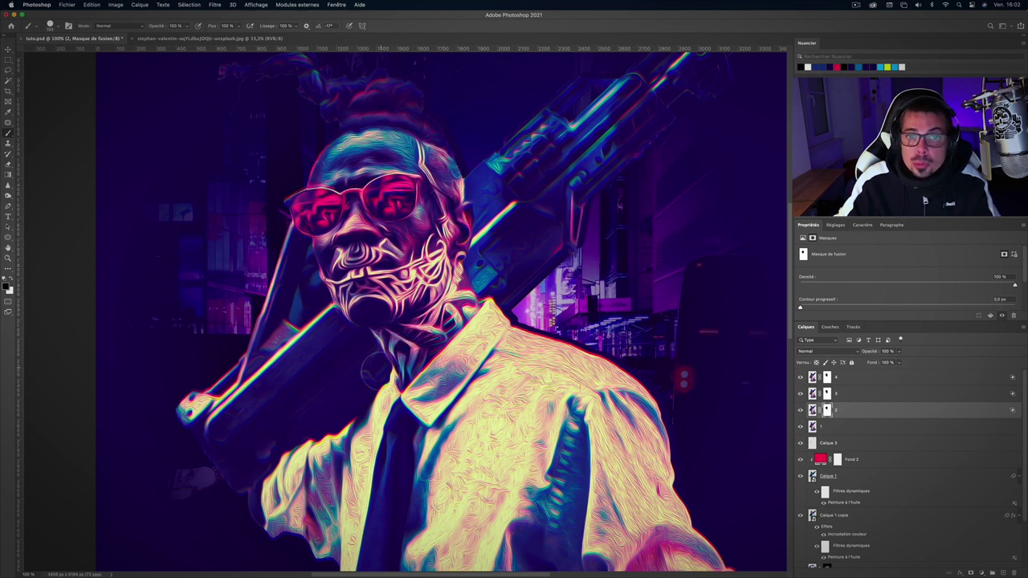
Step: Open logo.png, copy the whole Cyberpunk 2077 logo, and close the file
key("ctrl+0")
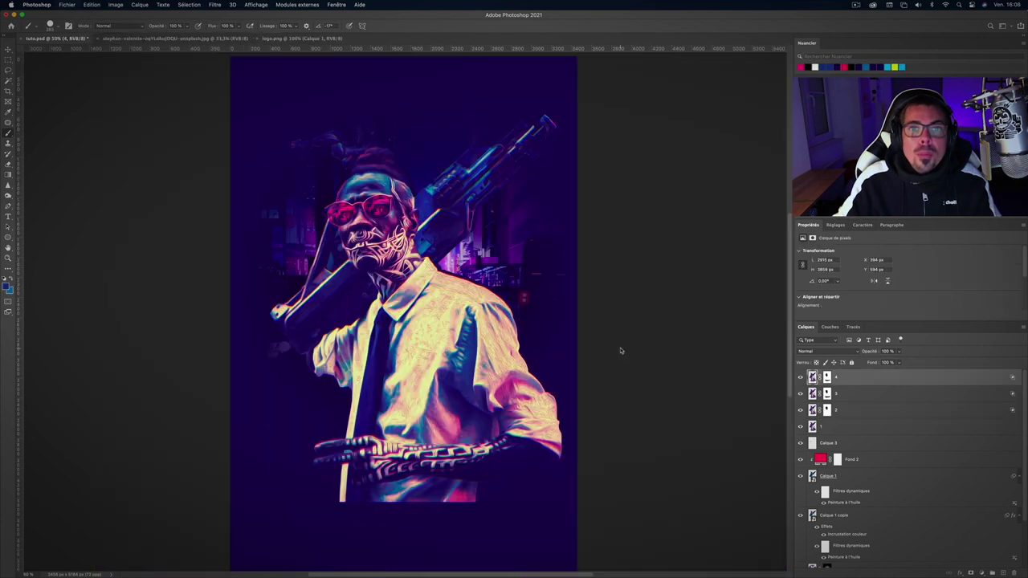
key("ctrl+o")
left_click(440, 93)
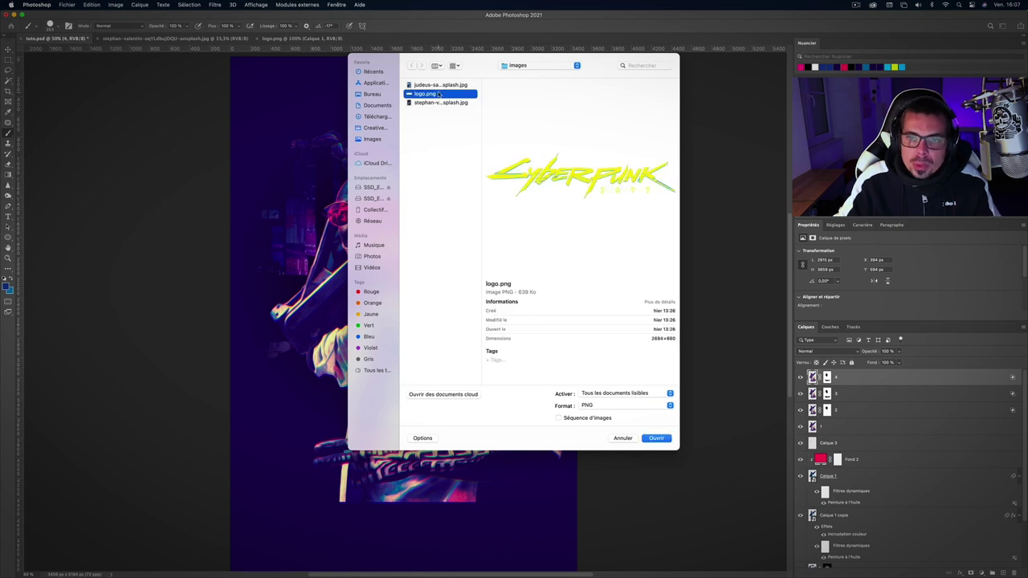
double_click(439, 94)
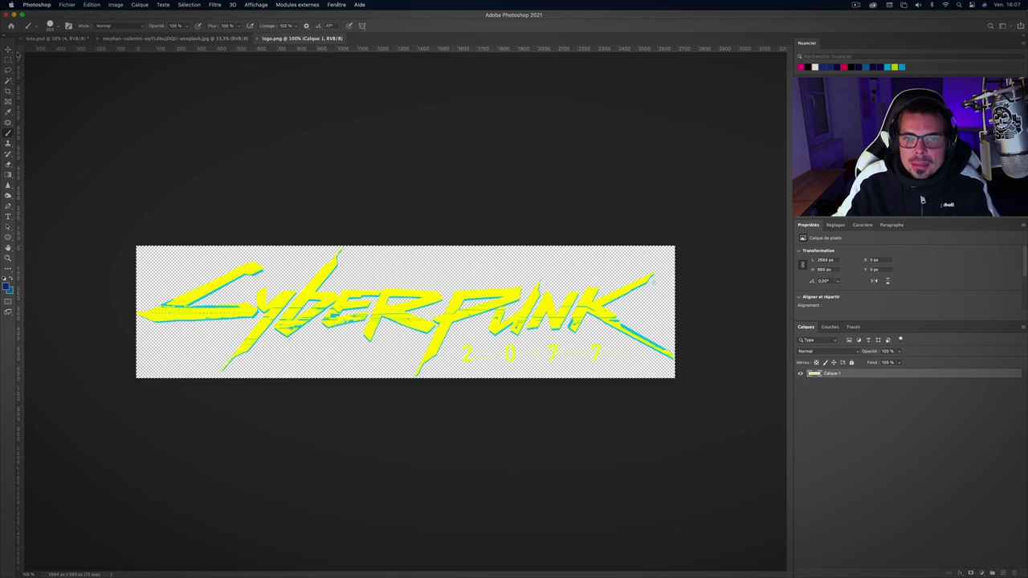
key("ctrl+a")
key("ctrl+c")
key("ctrl+w")
Step: Paste the logo into the poster and move it to the bottom edge
key("ctrl+v")
key("v")
left_click_drag(482, 316, 482, 524)
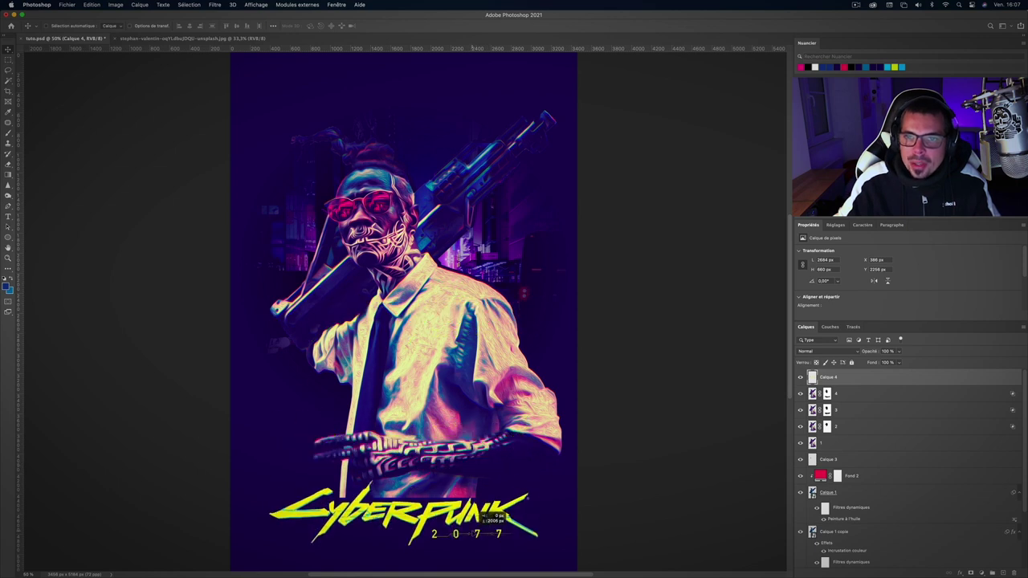
Step: Give the logo layer a 20 px dark purple (#170850) outline stroke
double_click(884, 386)
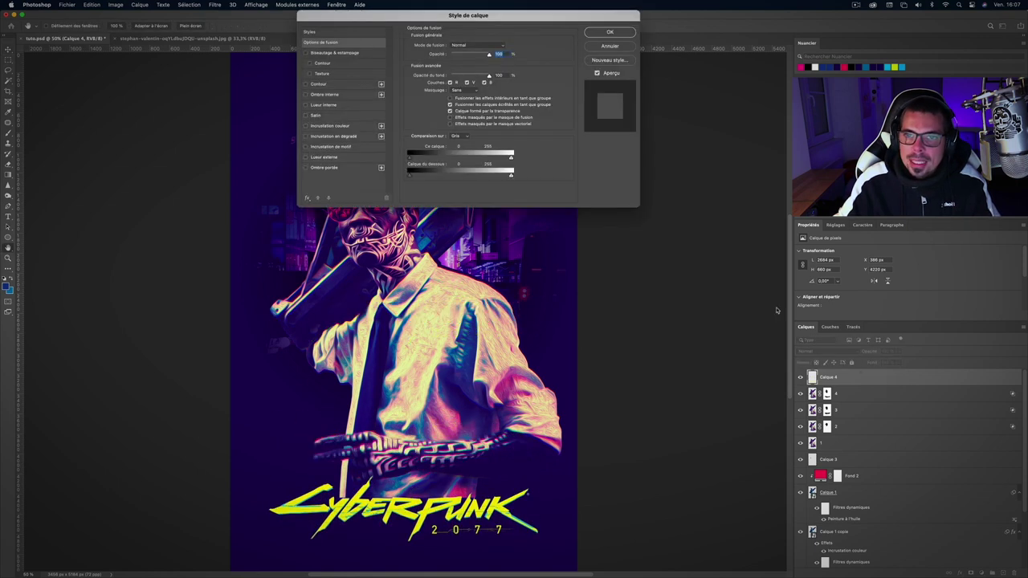
left_click(325, 86)
left_click_drag(501, 17, 649, 151)
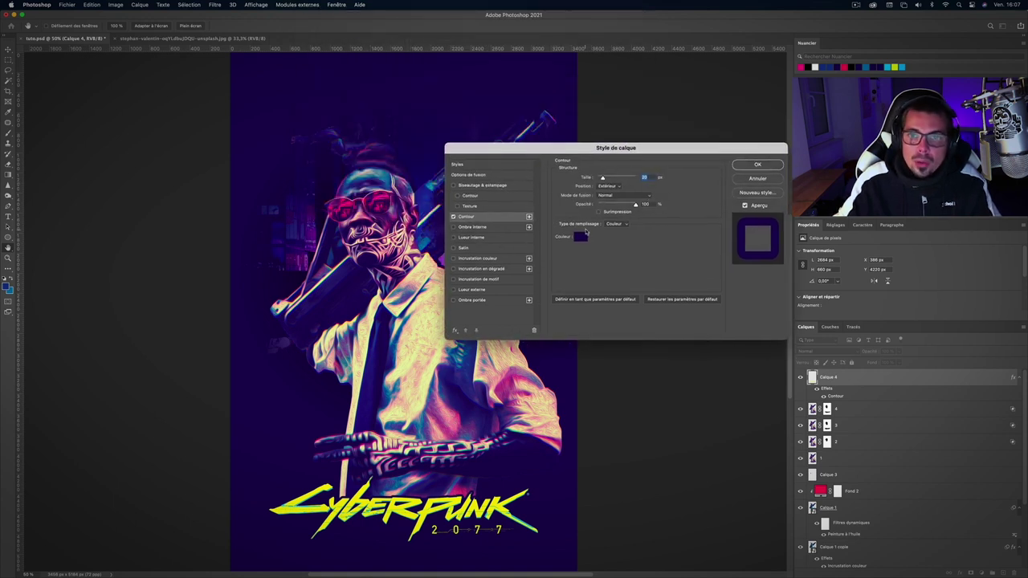
left_click(581, 237)
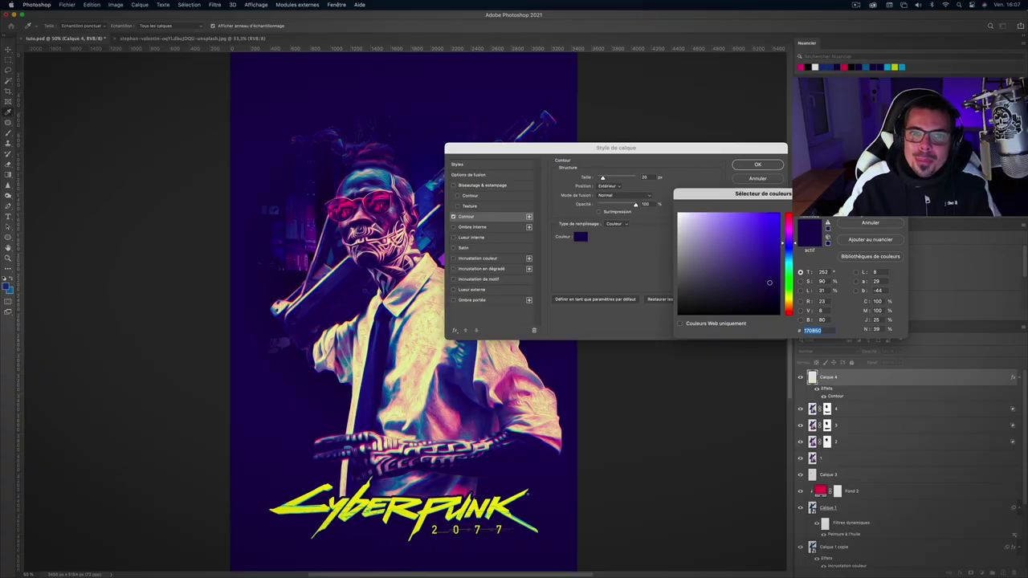
Step: Add a pink inner shadow with distance 30 to the logo
left_click(654, 180)
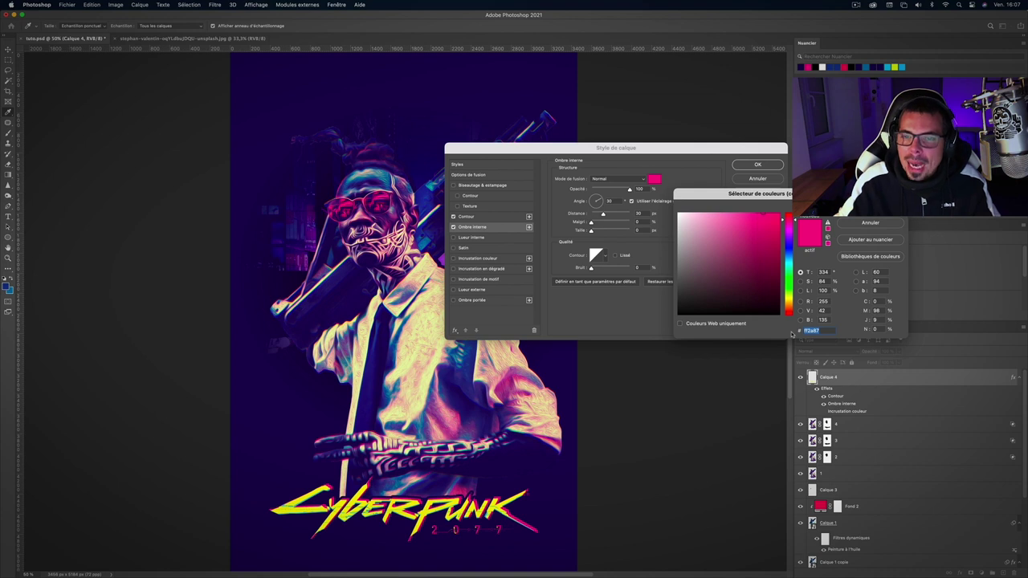
key("Return")
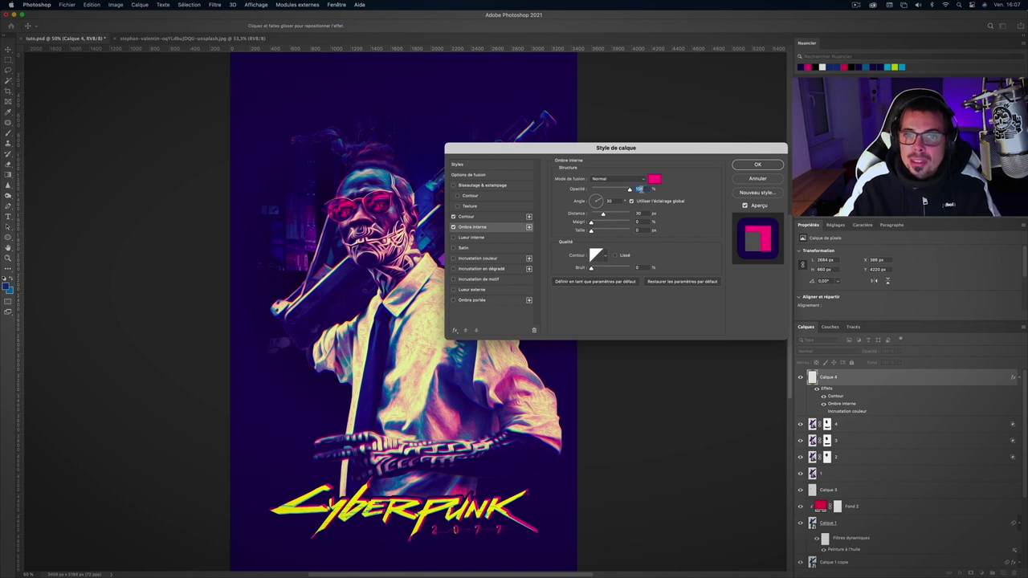
left_click(633, 213)
left_click(507, 225)
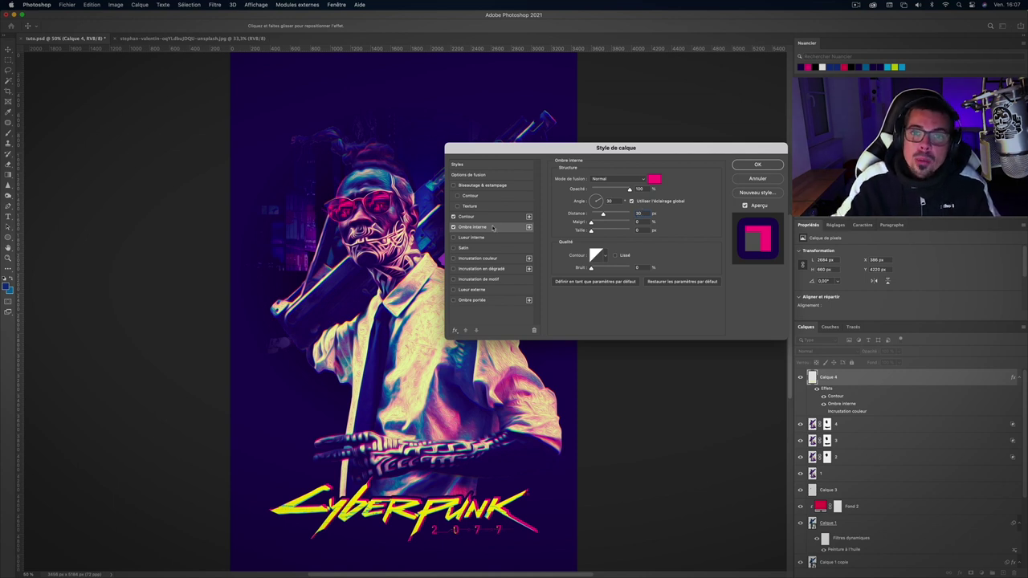
Step: Add a yellow #eaf809 colour overlay to the logo
left_click(492, 259)
left_click(655, 178)
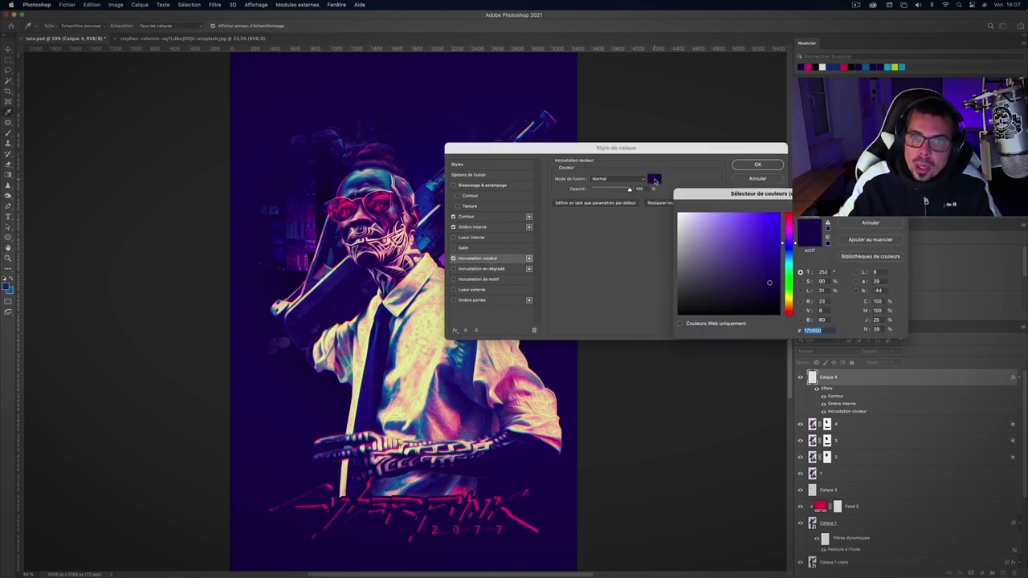
type("ea")
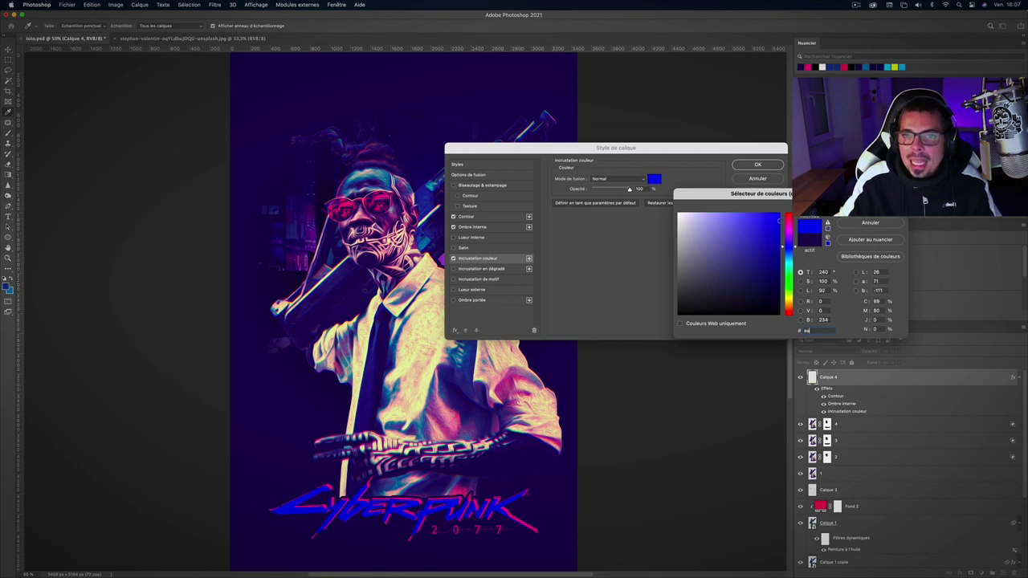
type("f809")
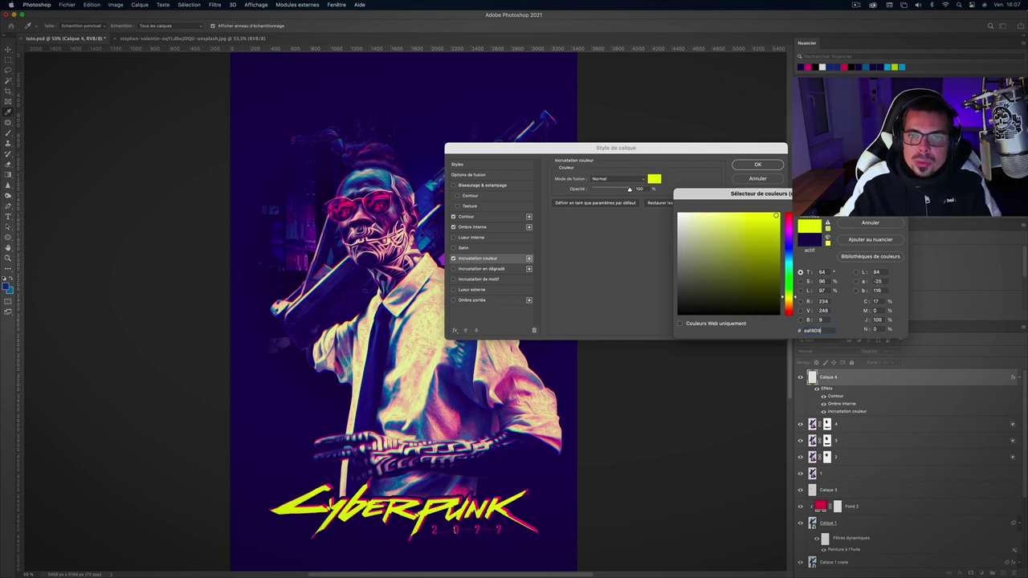
key("Return")
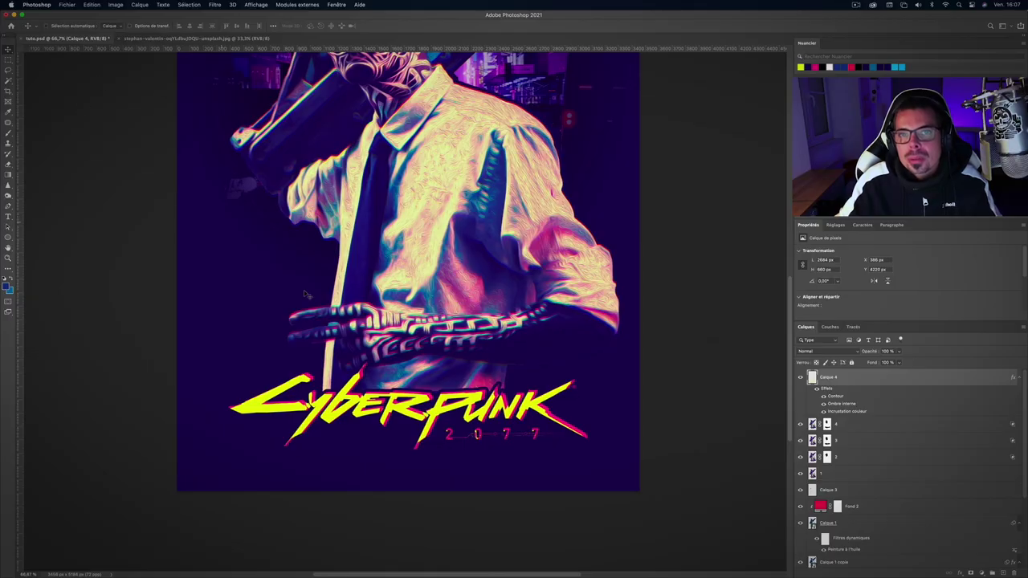
Step: Raise the Cyberpunk logo slightly and lift the lasso-selected 2077 numbers onto a new layer
left_click_drag(370, 392, 374, 376)
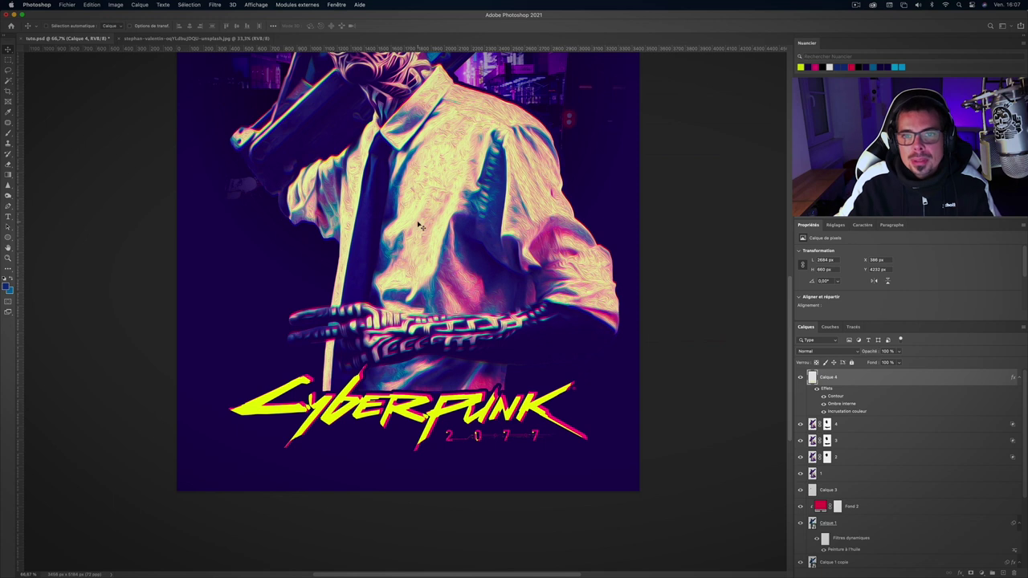
key("l")
mouse_move(465, 430)
left_mouse_down()
mouse_move(558, 438)
mouse_move(454, 455)
left_mouse_up()
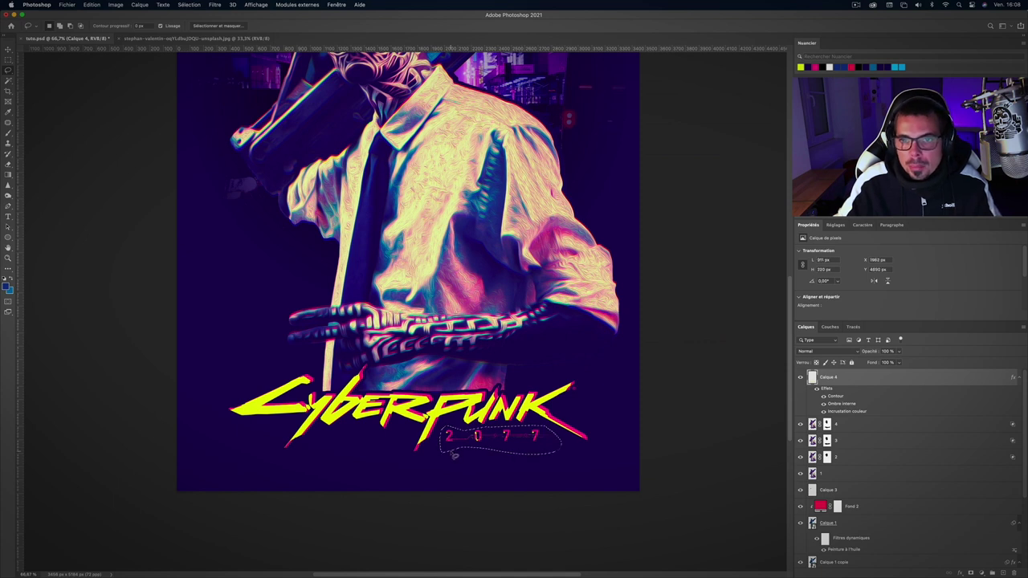
key("ctrl+j")
Step: Position the copied 2077 beneath the logo and reselect the logo layer Calque 4
key("v")
left_click_drag(540, 435, 554, 412)
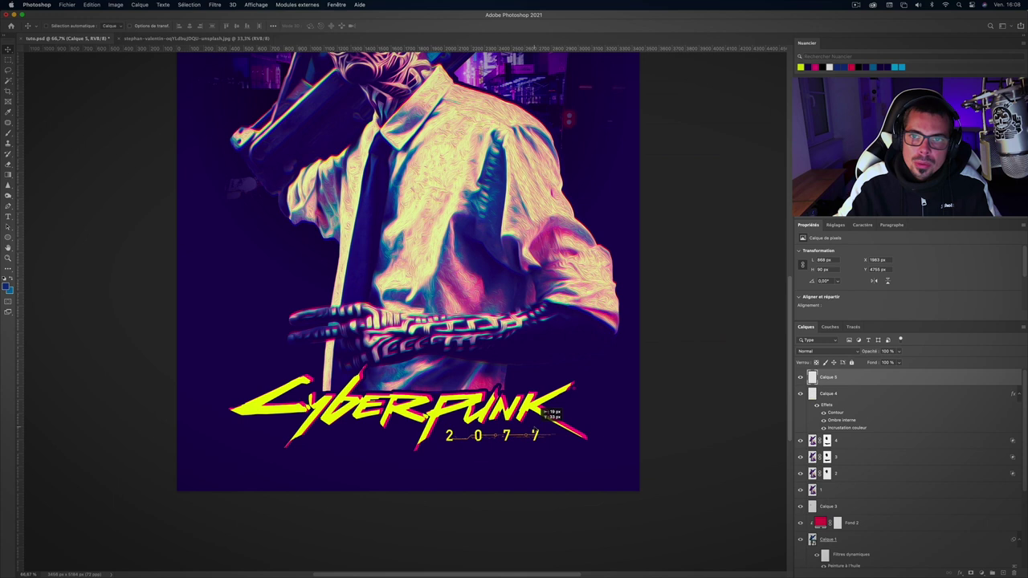
left_click(834, 395)
key("l")
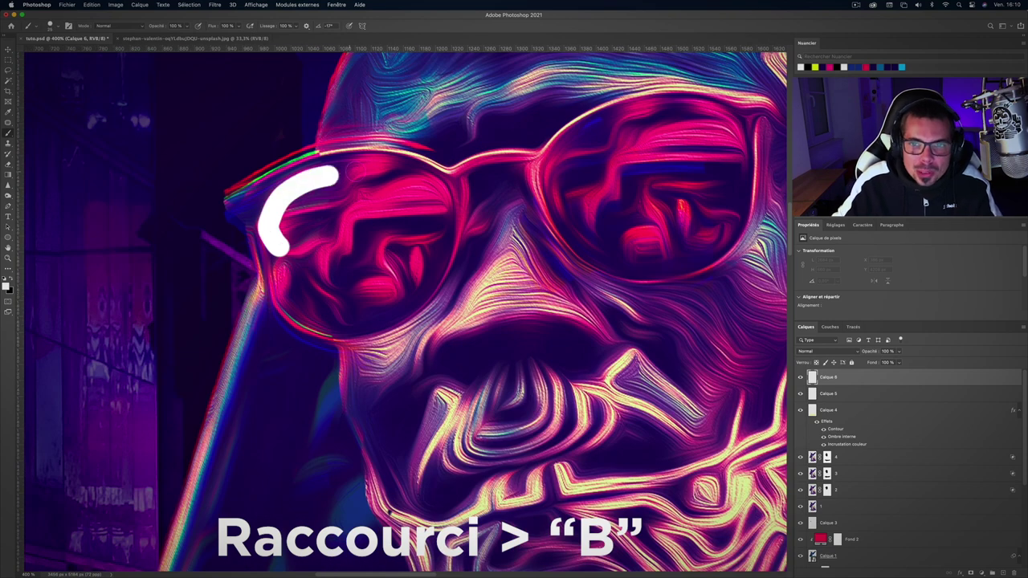
Step: Paint both sunglasses lenses solid white, fit the poster on screen, and open that layer's style settings
mouse_move(334, 173)
left_mouse_down()
mouse_move(434, 277)
mouse_move(273, 241)
mouse_move(377, 281)
left_mouse_up()
mouse_move(557, 195)
left_mouse_down()
mouse_move(425, 231)
mouse_move(604, 164)
mouse_move(471, 282)
mouse_move(482, 296)
mouse_move(602, 167)
mouse_move(569, 160)
mouse_move(551, 223)
left_mouse_up()
mouse_move(386, 205)
left_mouse_down()
mouse_move(277, 149)
mouse_move(271, 182)
left_mouse_up()
mouse_move(349, 144)
left_mouse_down()
mouse_move(466, 137)
mouse_move(333, 154)
left_mouse_up()
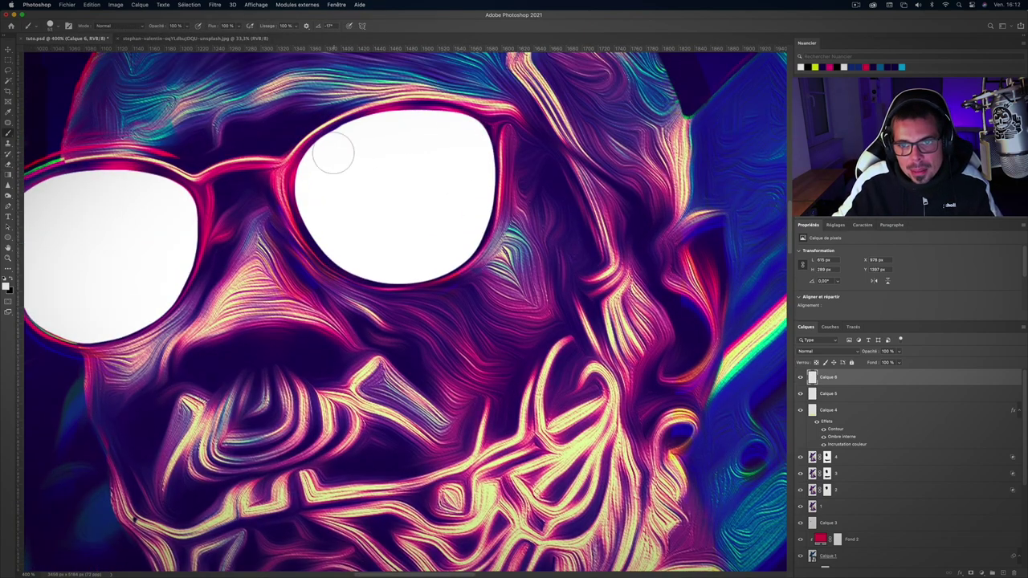
key("super+0")
double_click(882, 378)
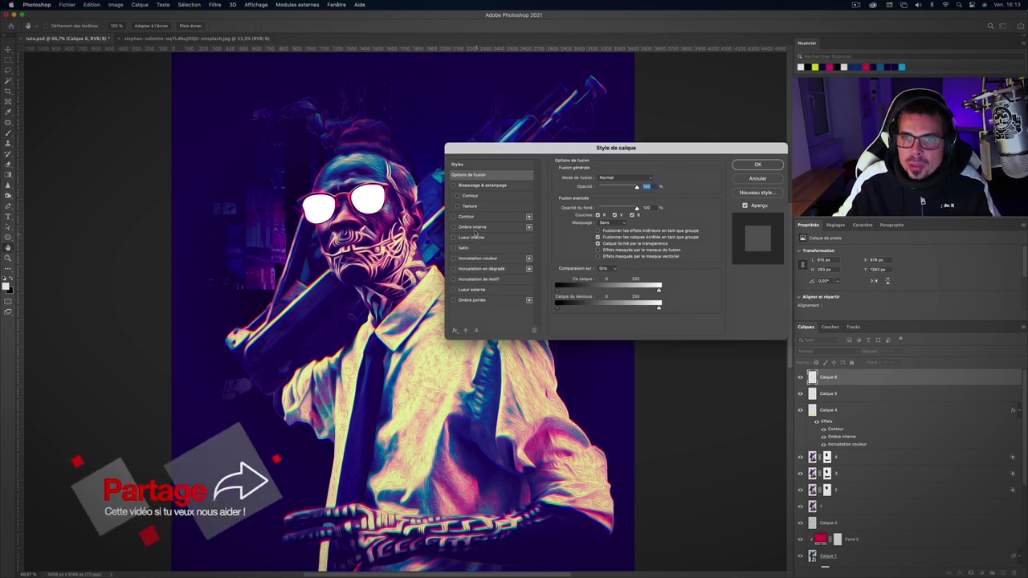
Step: Give the white lenses a light blue outer glow with a softer technique and Incrustation blend
left_click(471, 289)
left_click(578, 207)
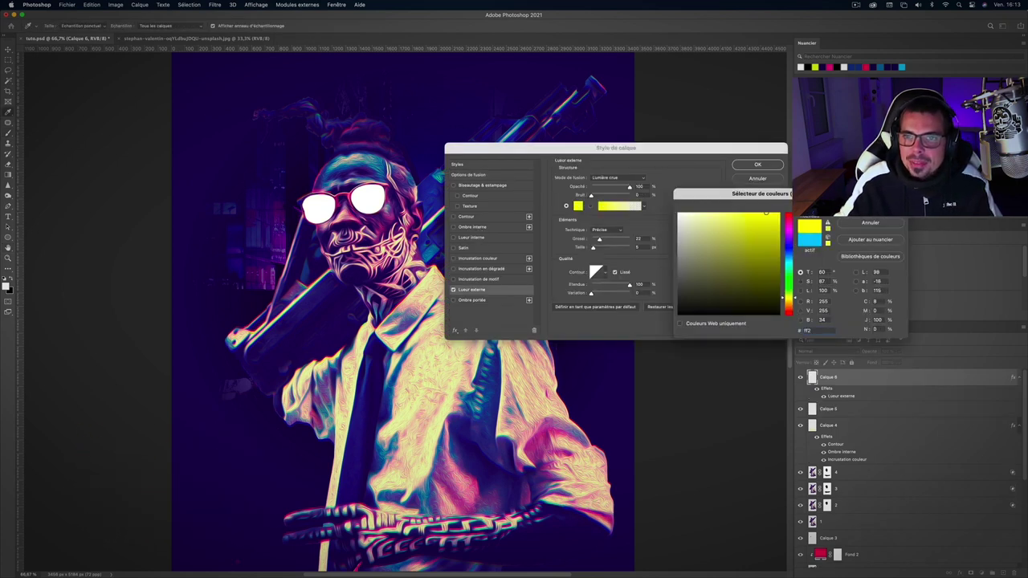
type("00ff2a")
type("87")
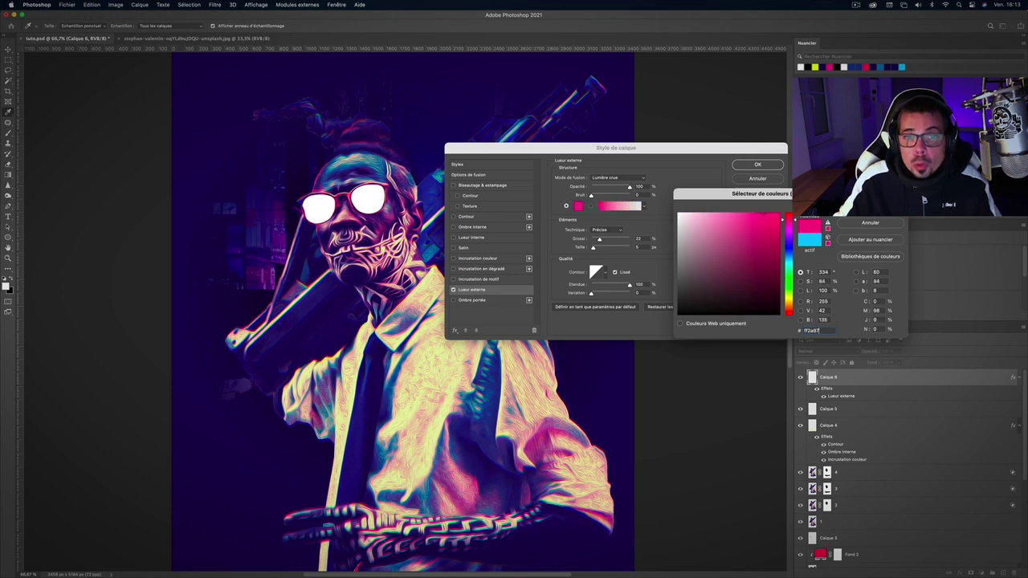
key("Return")
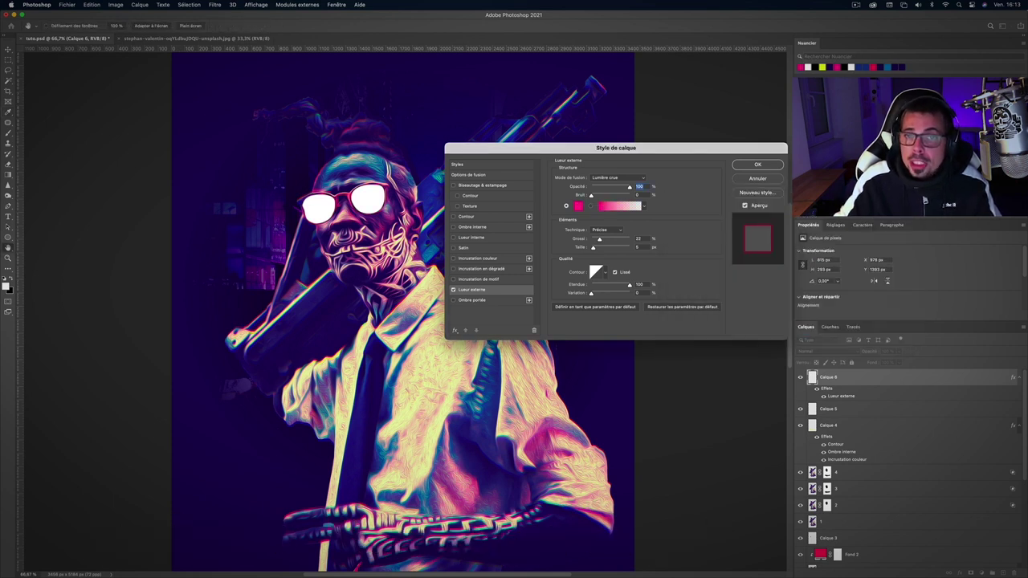
left_click(611, 230)
left_click(606, 220)
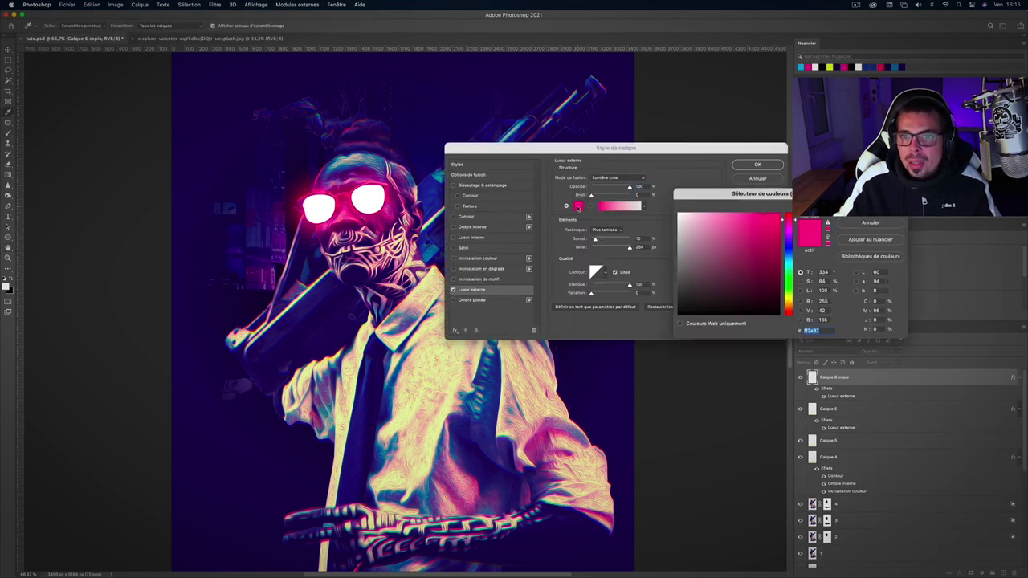
left_click_drag(789, 245, 789, 263)
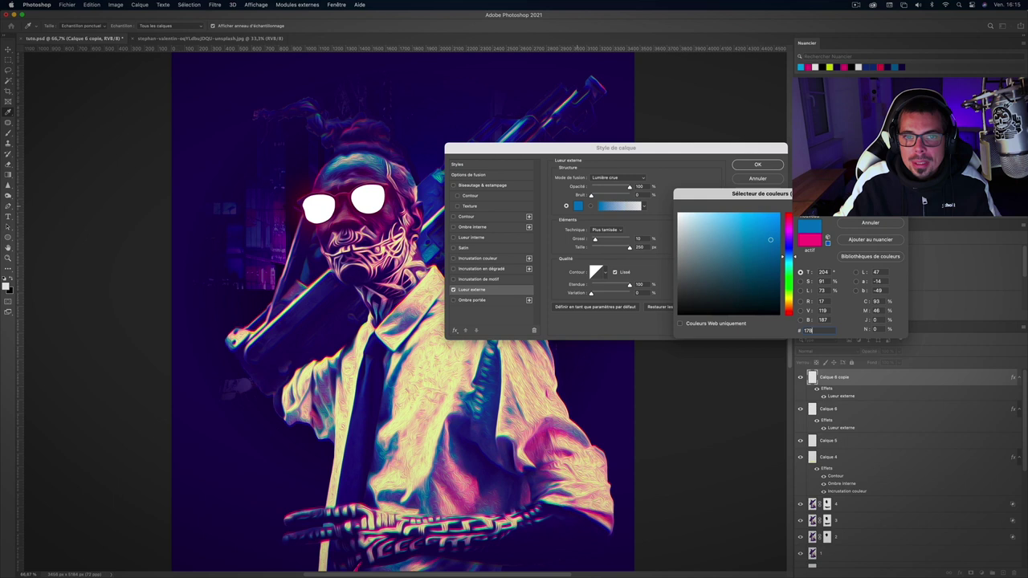
type("7FF")
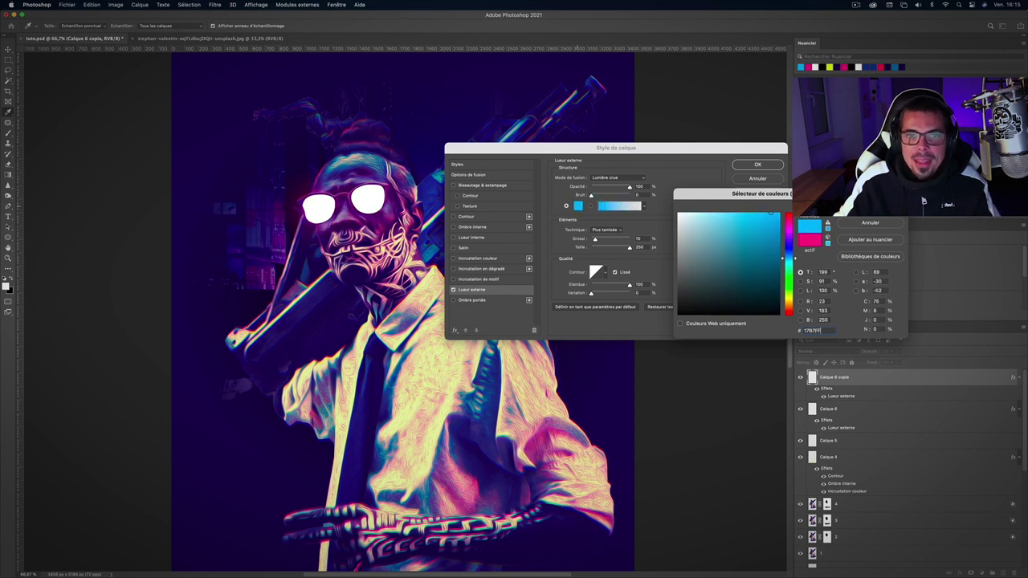
key("Return")
left_click(635, 177)
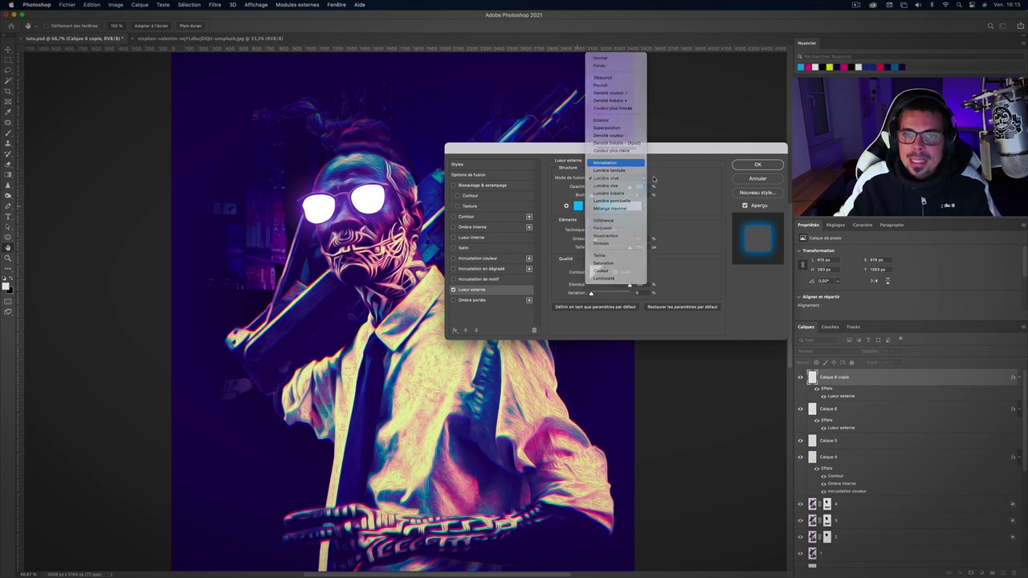
key("Return")
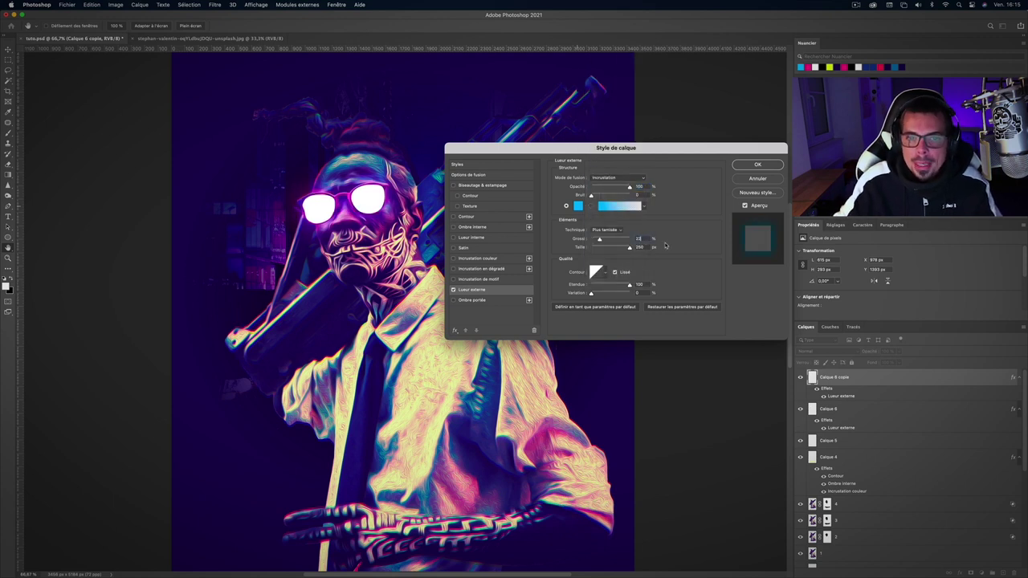
left_click(757, 164)
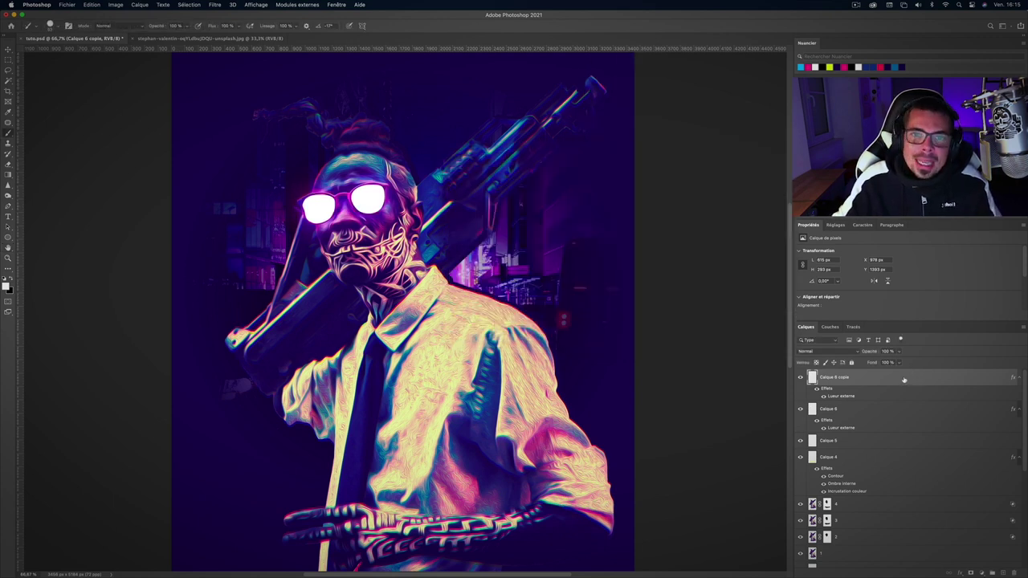
Step: Duplicate the glowing lens layer and give the copy a white outer glow with adjusted size
key("ctrl+j")
double_click(842, 397)
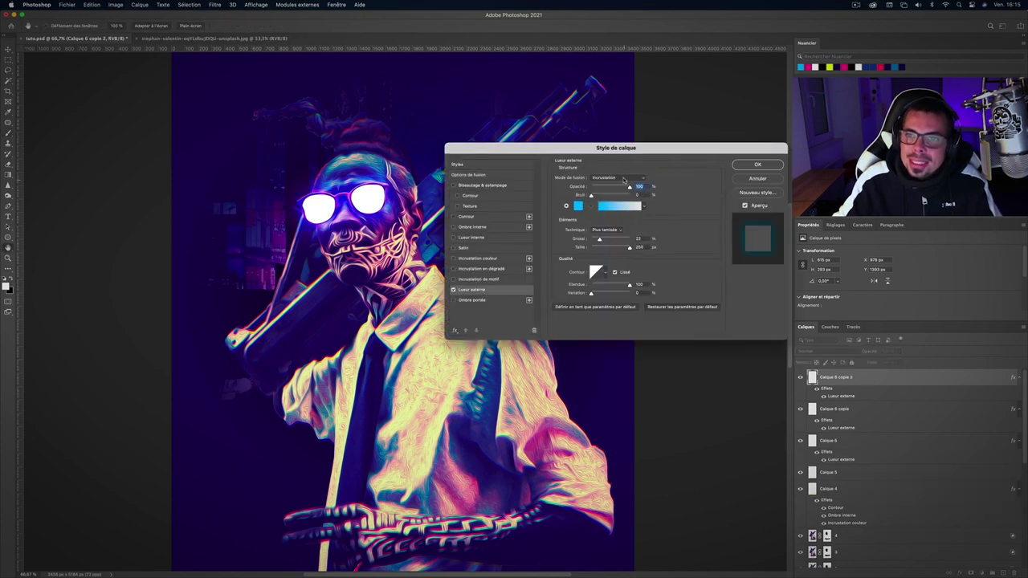
left_click(579, 206)
left_click(682, 199)
key("Return")
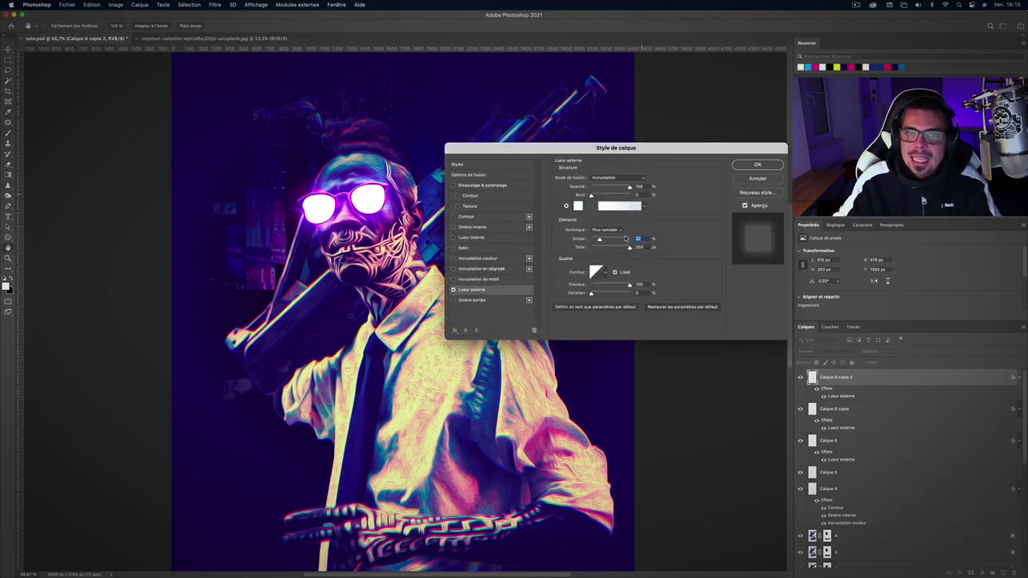
type("0")
left_click(634, 247)
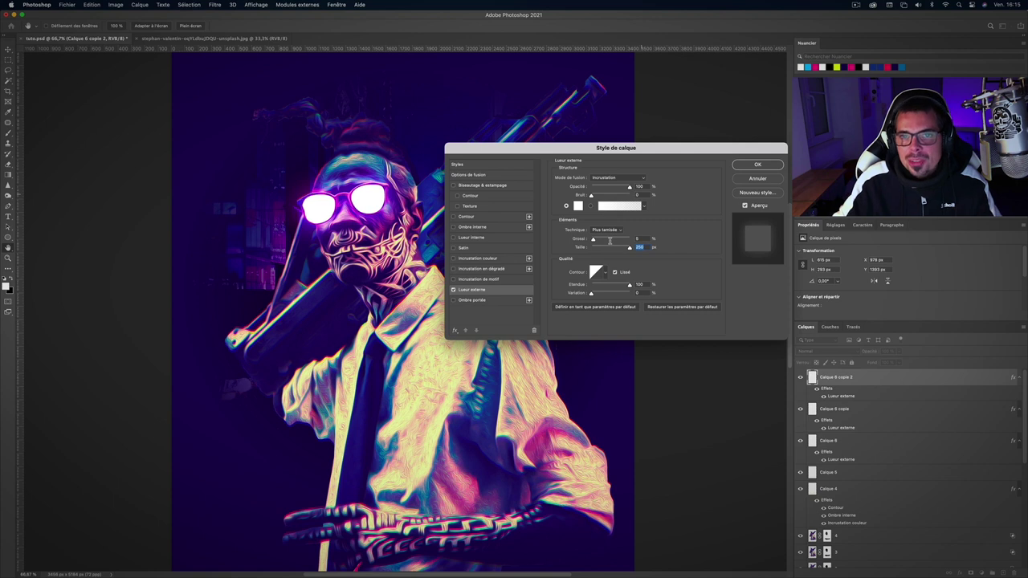
Step: Add an inner shadow coloured with the CYBERPUNK logo's yellow
left_click(473, 227)
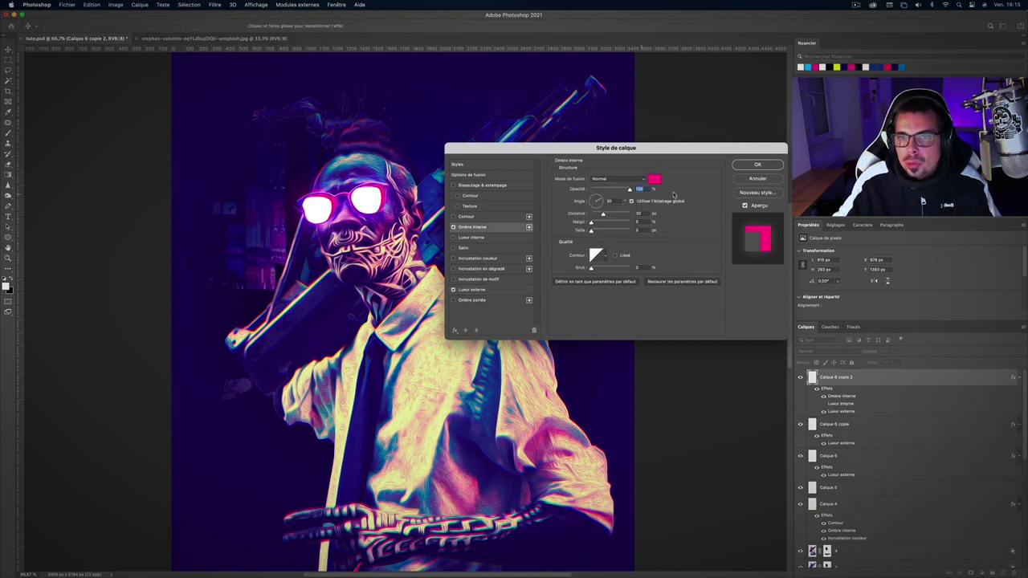
left_click(655, 178)
scroll(421, 390, "down", 5)
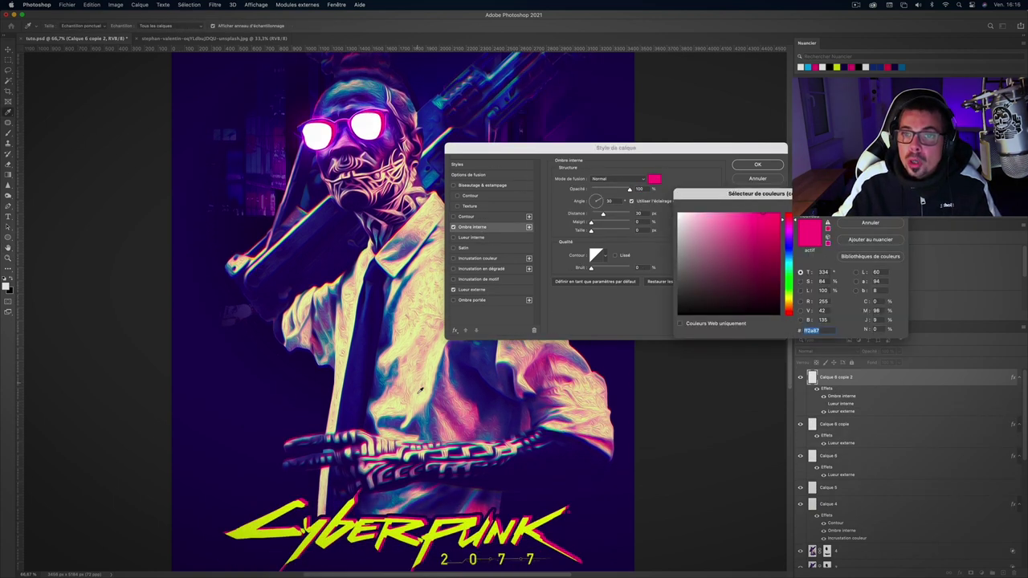
left_click(287, 451)
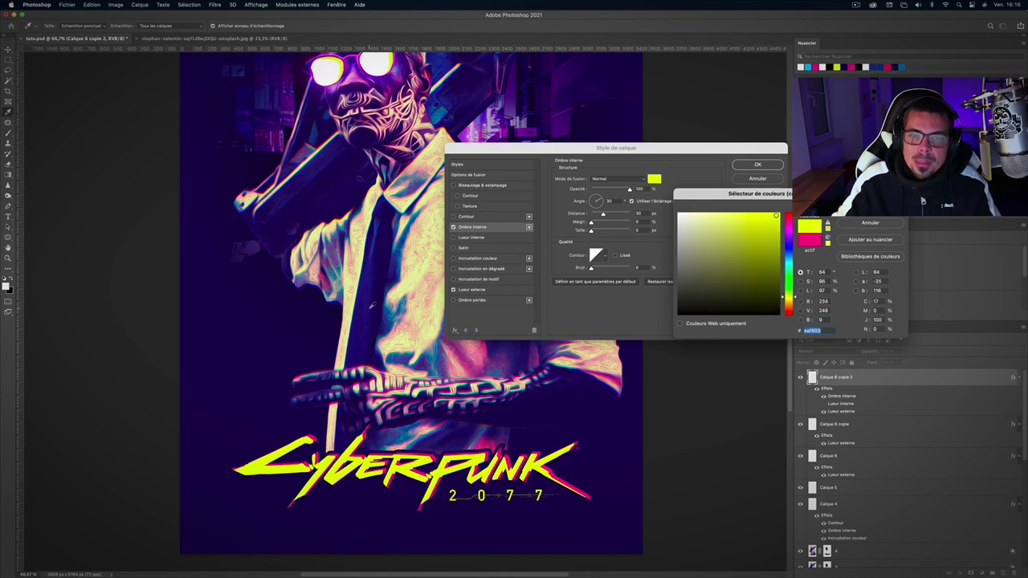
scroll(372, 305, "up", 4)
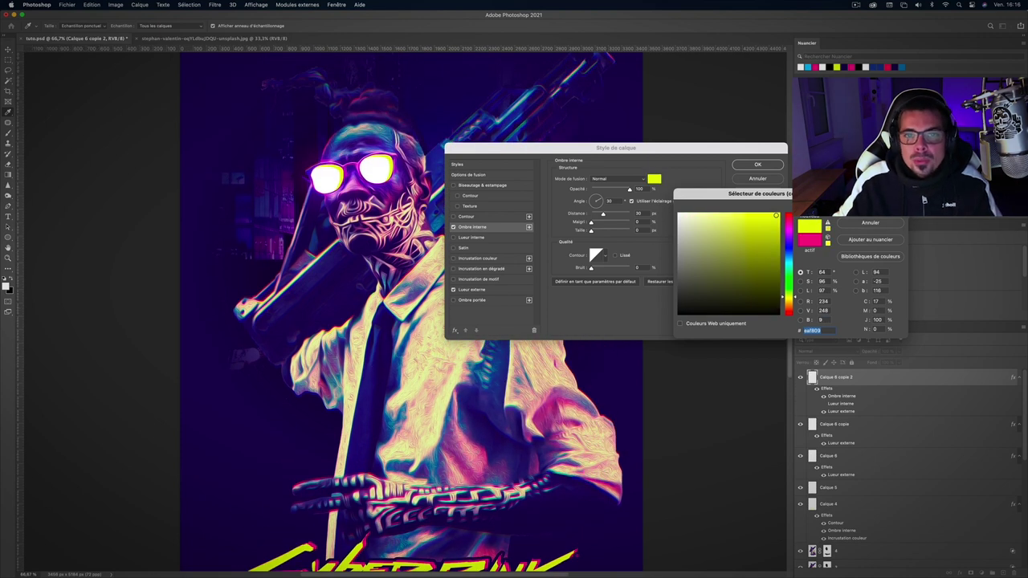
key("Return")
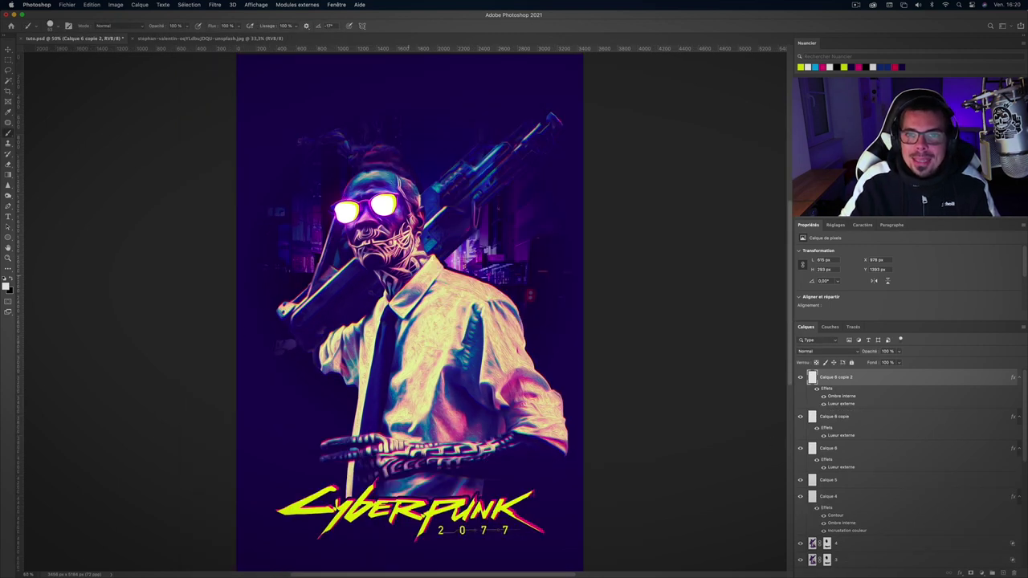
Step: On a new layer, paint pink stripes across the upper lenses and set its opacity to 8%
key("ctrl+shift+alt+n")
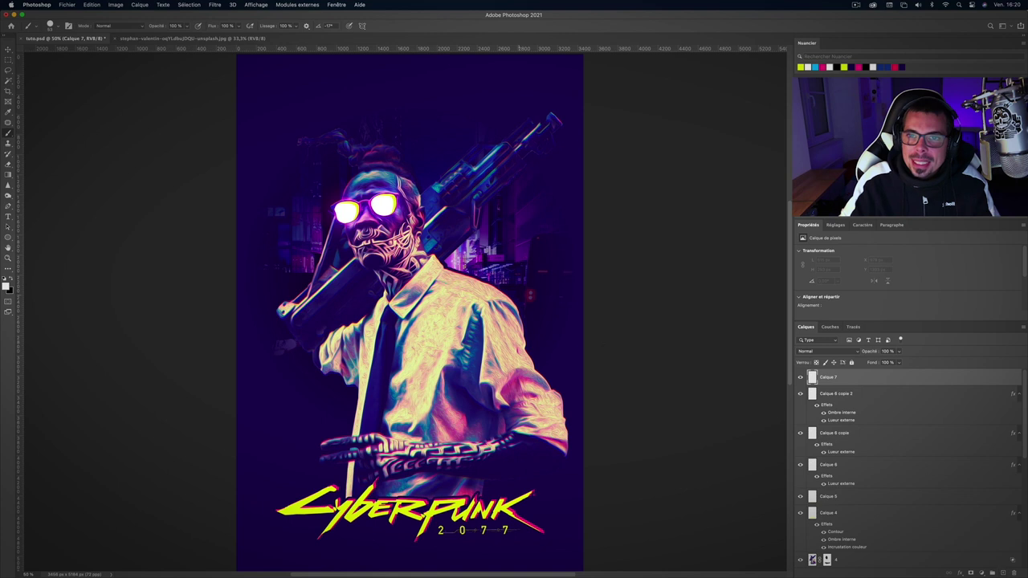
key("ctrl+plus")
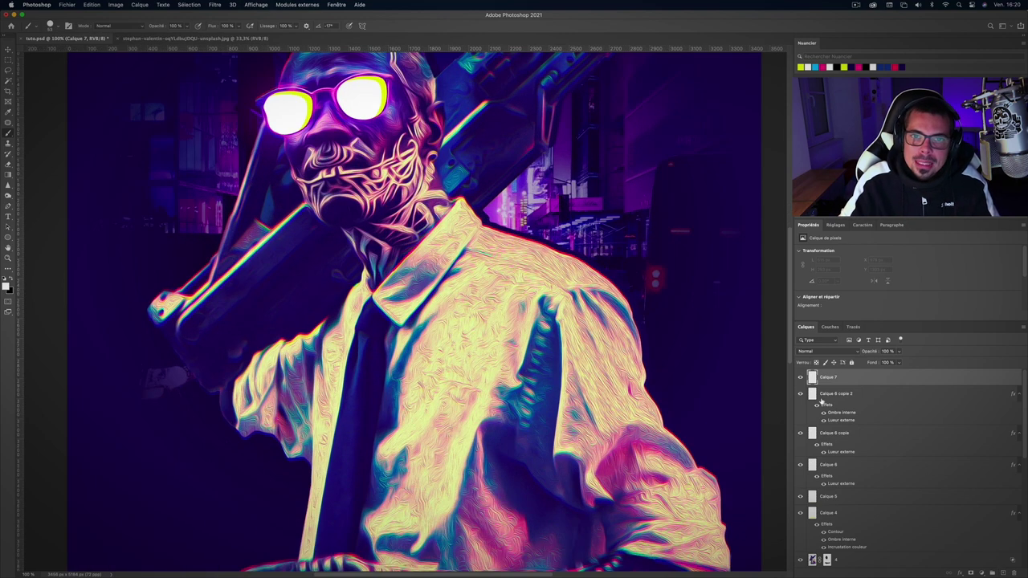
left_click_drag(274, 113, 378, 100)
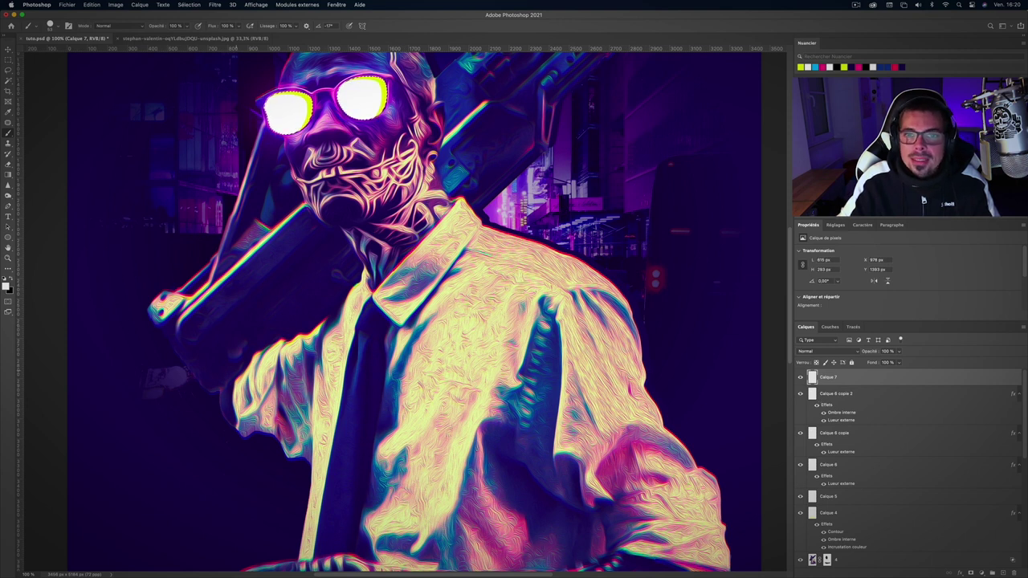
scroll(167, 338, "down", 5)
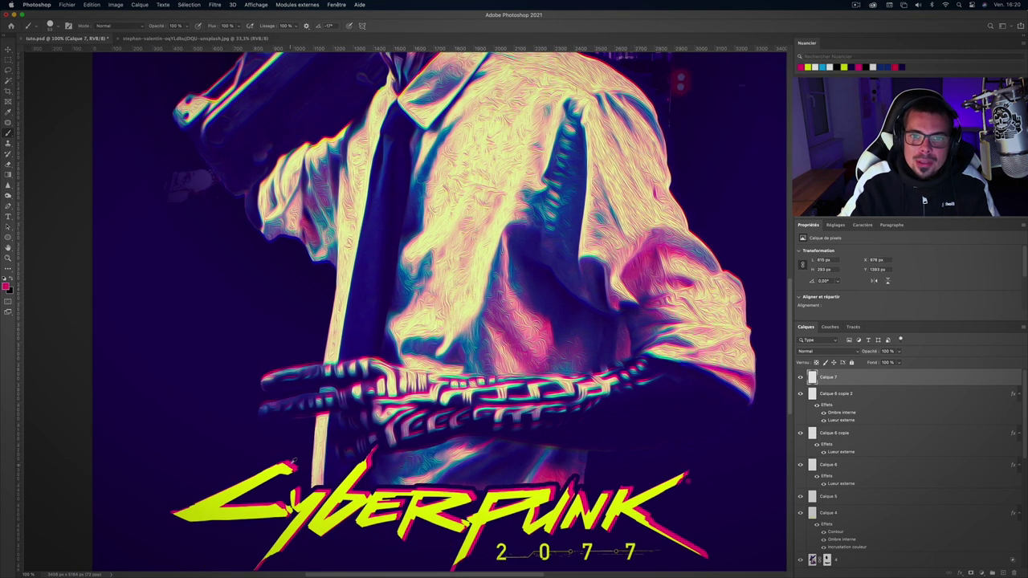
scroll(299, 246, "up", 2)
scroll(305, 265, "up", 5)
scroll(315, 286, "up", 4)
mouse_move(329, 287)
left_mouse_down()
mouse_move(314, 293)
mouse_move(487, 261)
left_mouse_up()
key("ctrl+z")
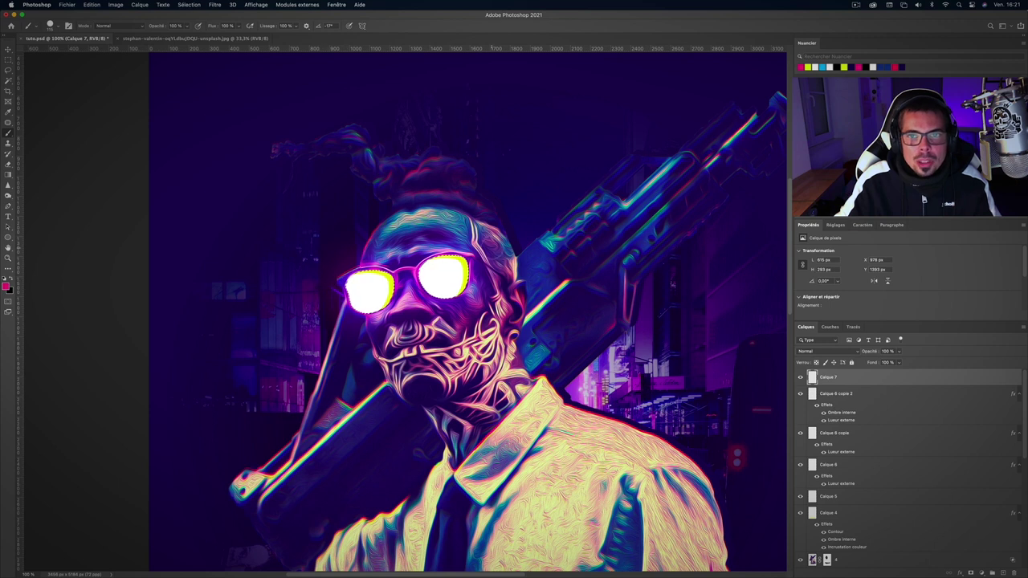
left_click_drag(318, 293, 491, 256)
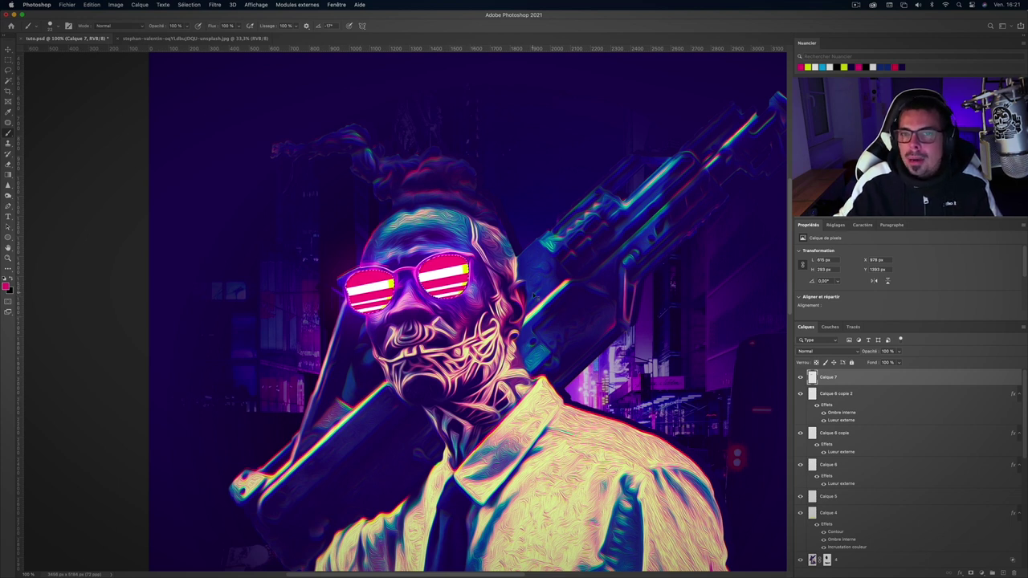
left_click(880, 351)
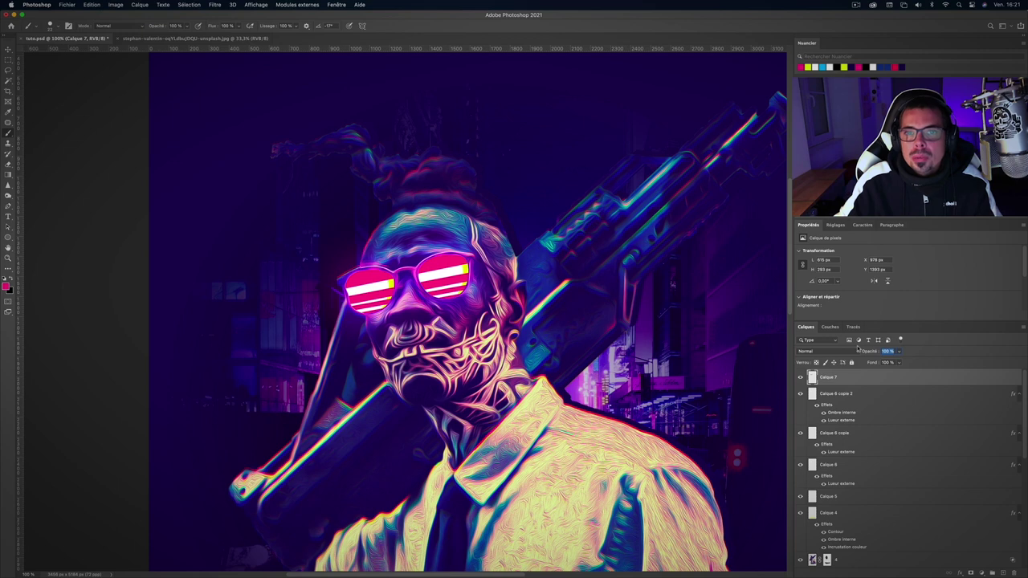
type("8")
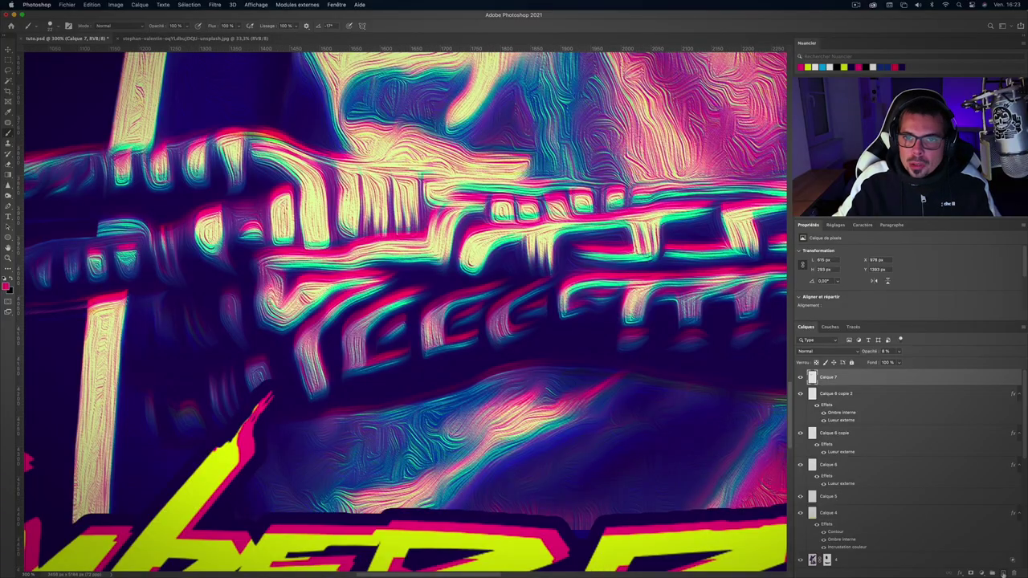
Step: On another new layer, paint a short white stroke on the metal arm
left_click(1002, 574)
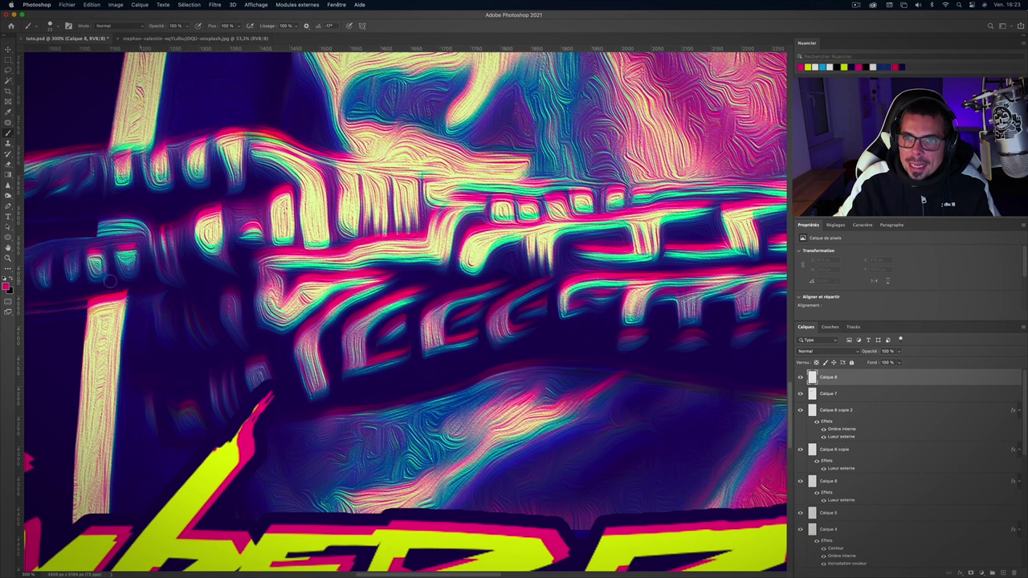
key("x")
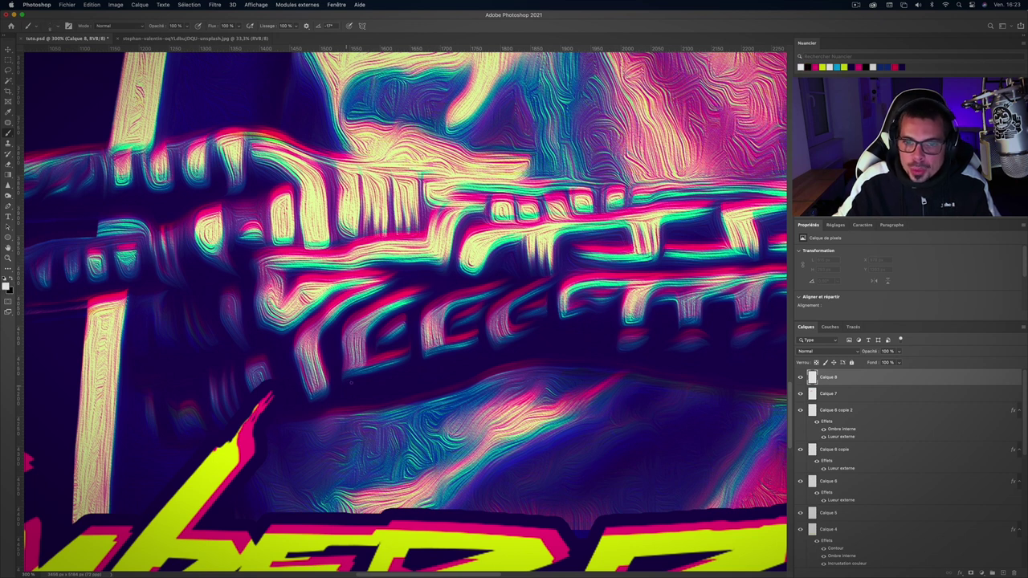
left_click_drag(416, 370, 425, 370)
Step: Give the stroke layer Calque 8 a pale cyan colour overlay
double_click(887, 381)
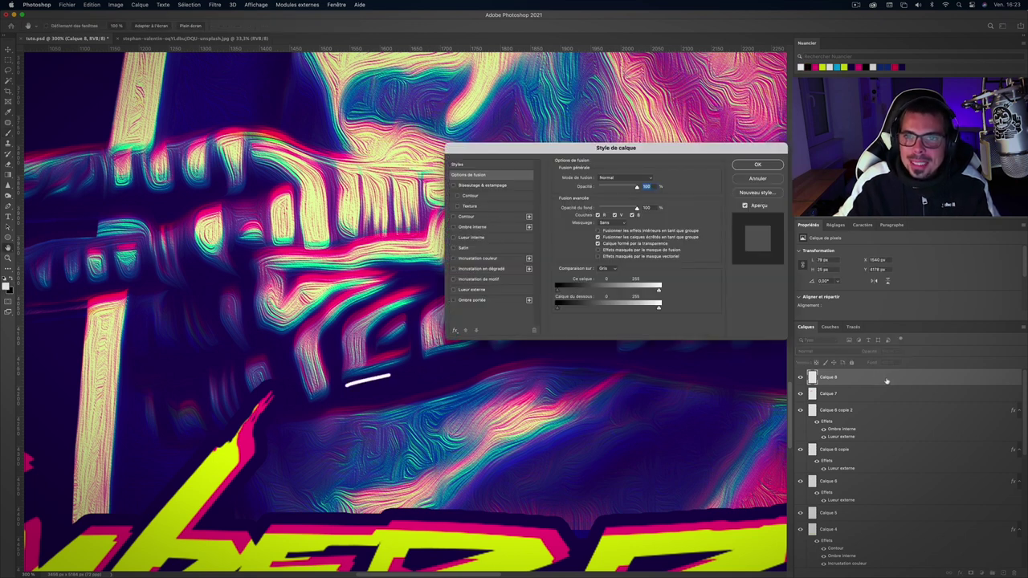
left_click(482, 258)
left_click(654, 180)
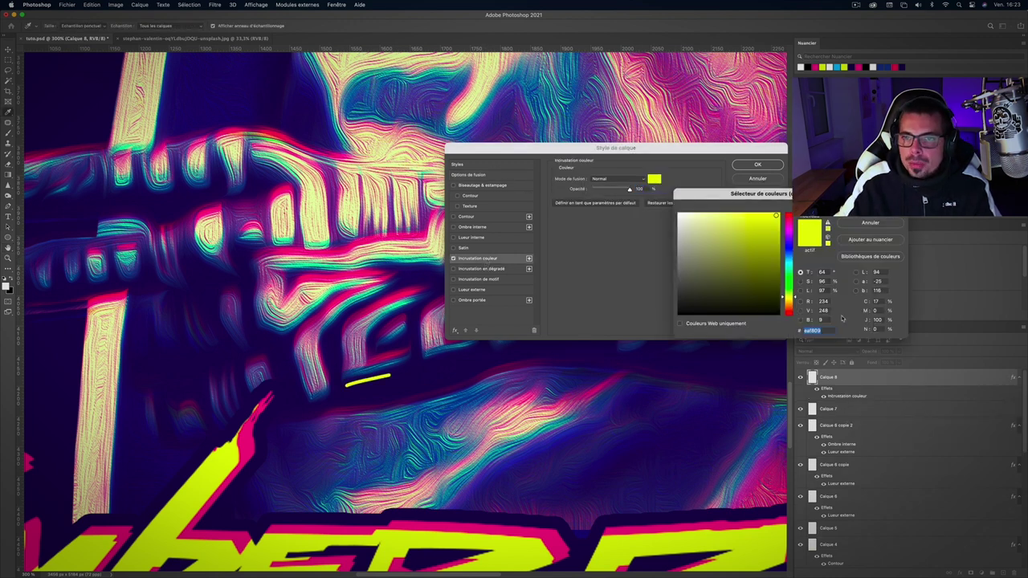
left_click(789, 246)
mouse_move(789, 246)
left_mouse_down()
mouse_move(789, 230)
mouse_move(783, 261)
left_mouse_up()
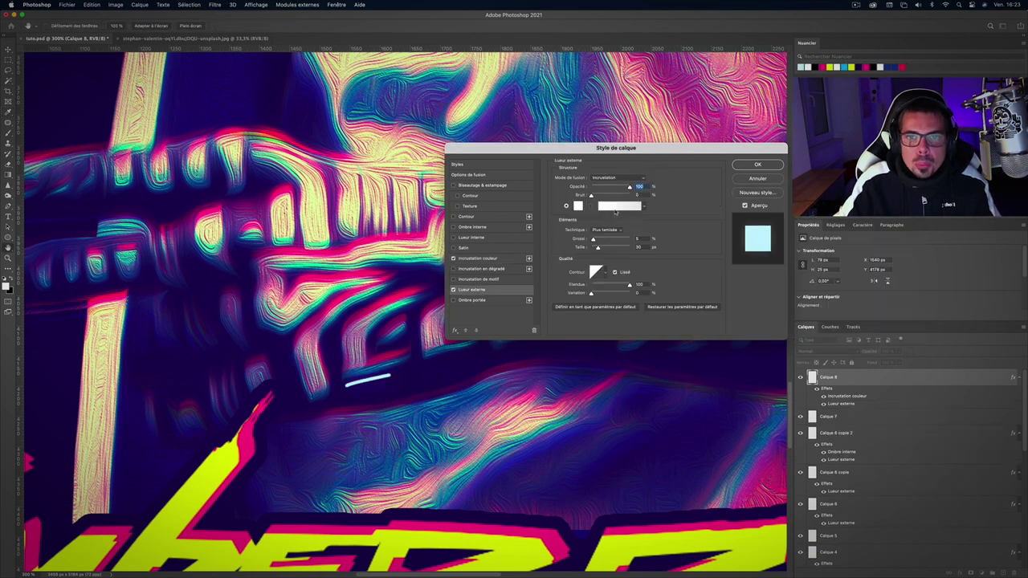
Step: Add a 17C1FF outer glow in Lumière crue, Précise technique, spread 23
left_click(577, 206)
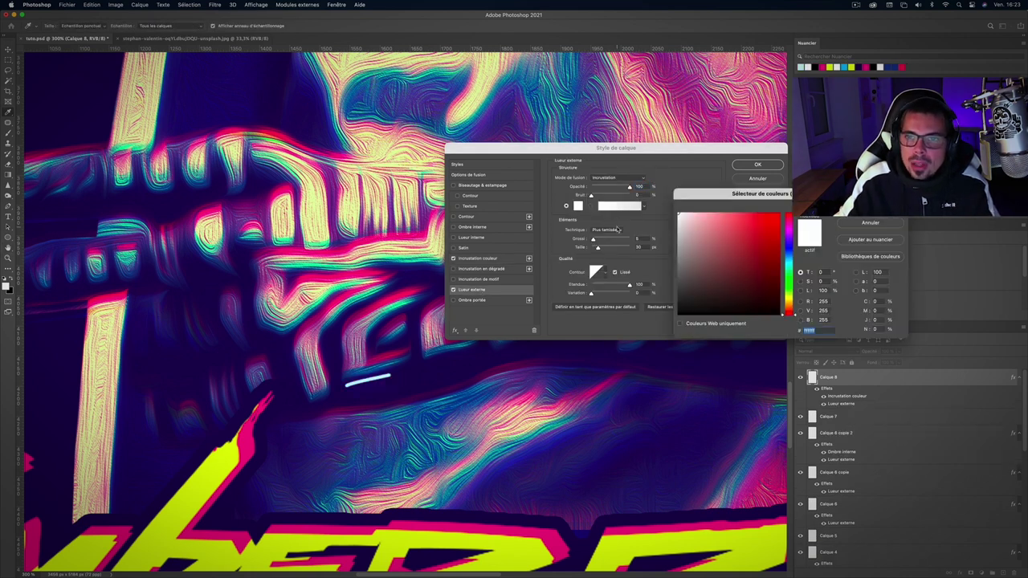
type("17C1F")
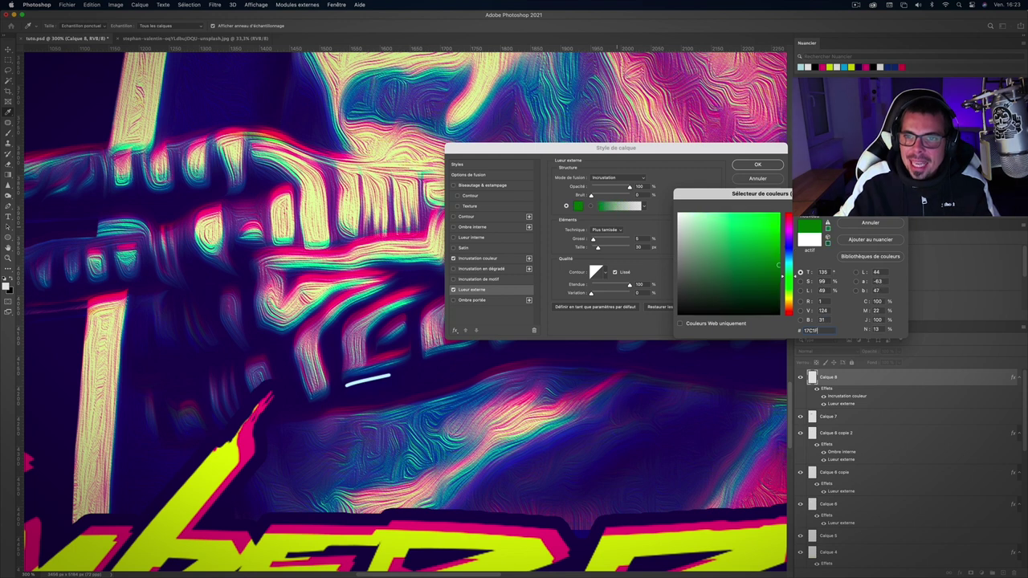
type("F")
key("Return")
left_click(617, 179)
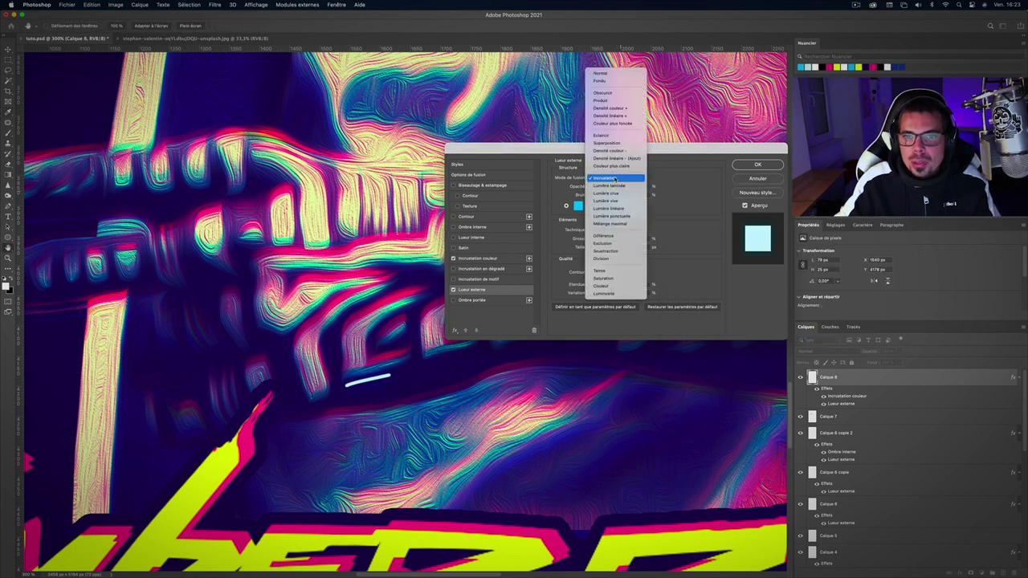
left_click(619, 195)
left_click(609, 231)
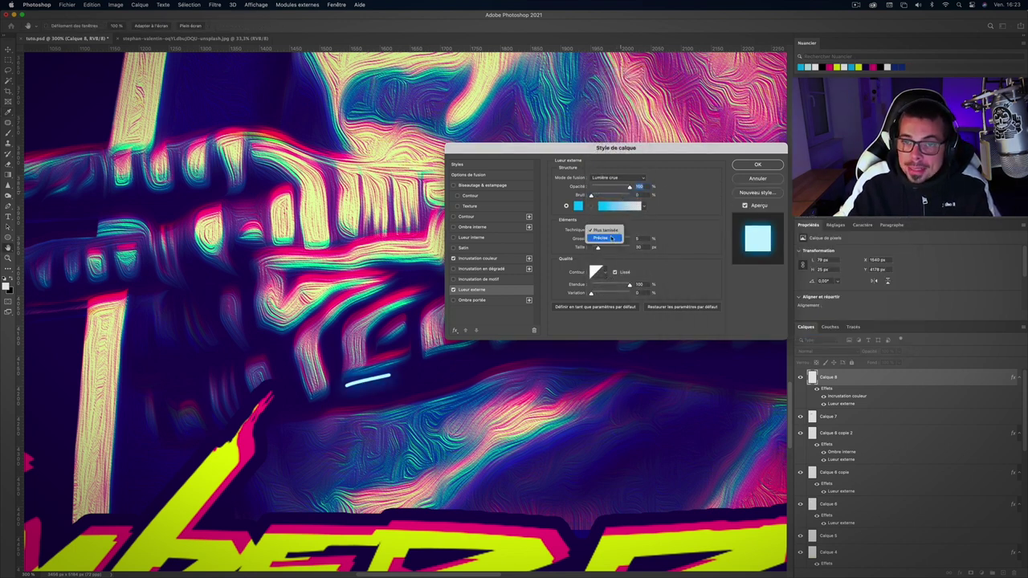
left_click(612, 239)
left_click(643, 239)
type("23")
key("Return")
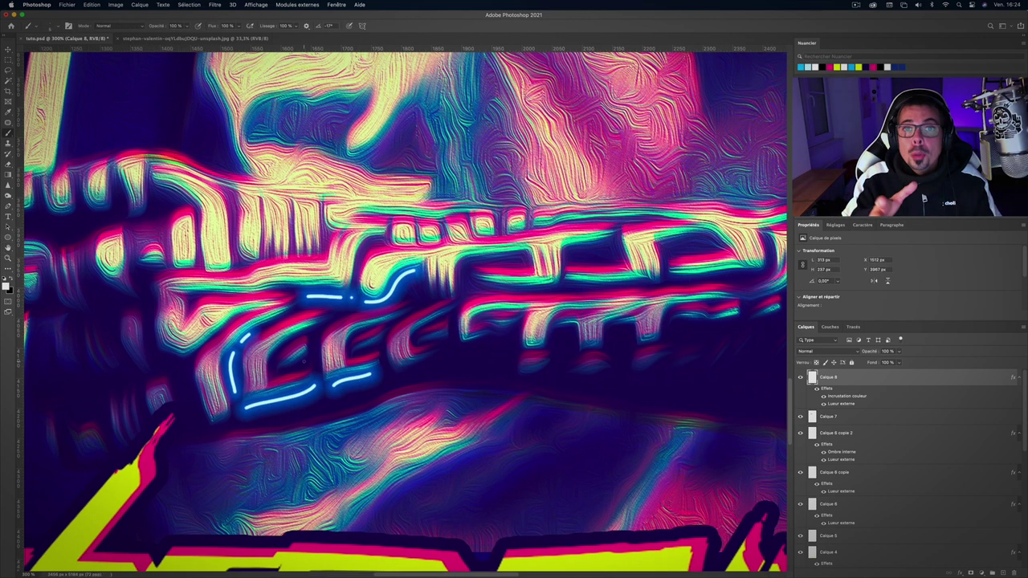
scroll(481, 324, "right", 5)
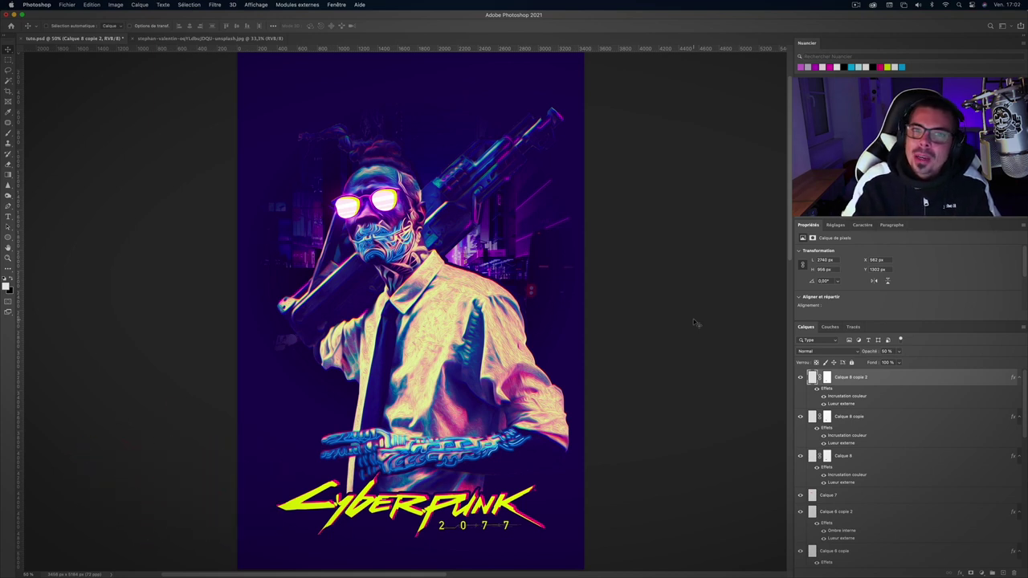
Step: Put Calque 1 copie on top at Lumière tamisée 75%, then stamp visible layers into Calque 9
scroll(857, 491, "down", 10)
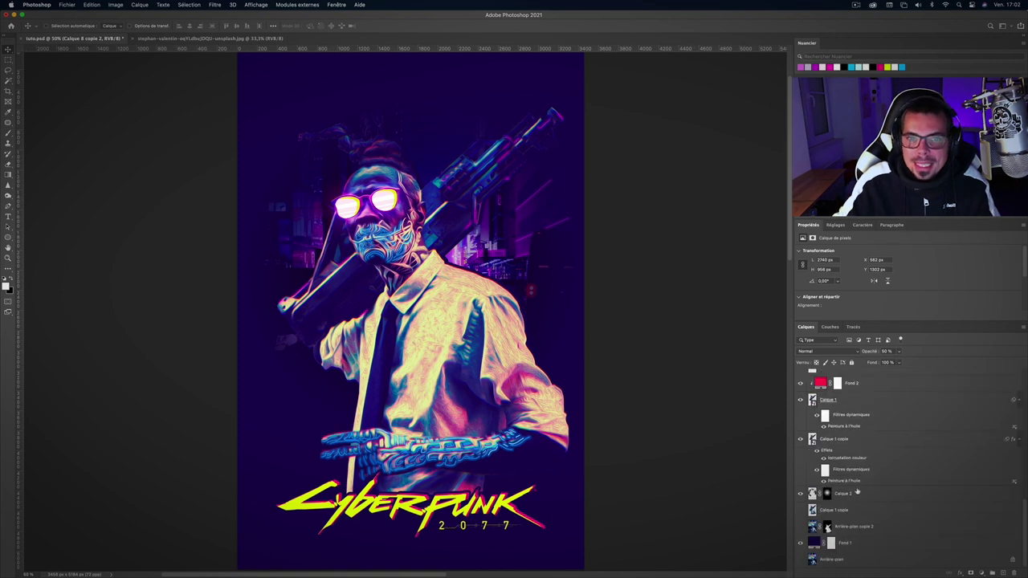
left_click_drag(871, 512, 800, 383)
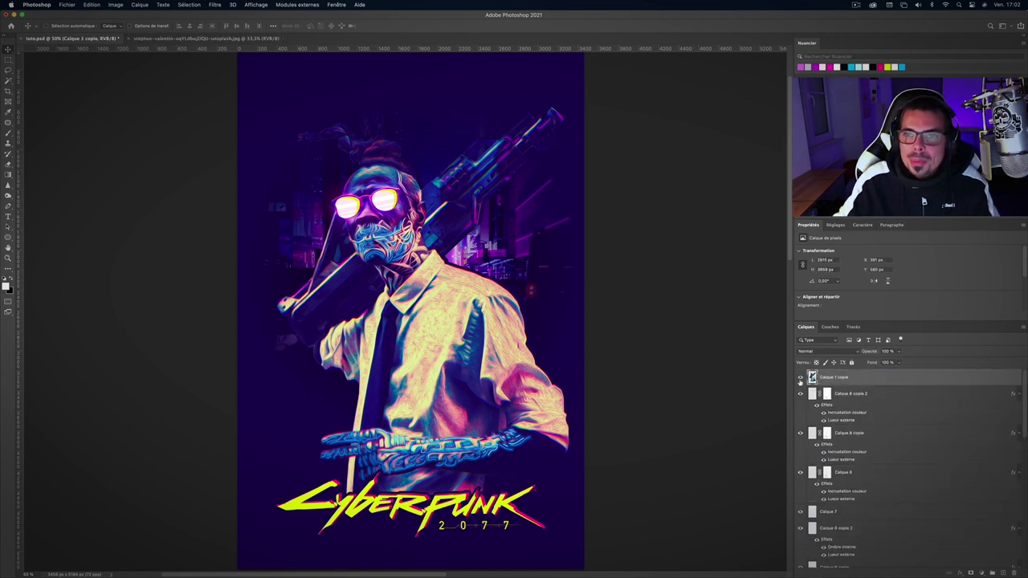
left_click(815, 351)
left_click(828, 464)
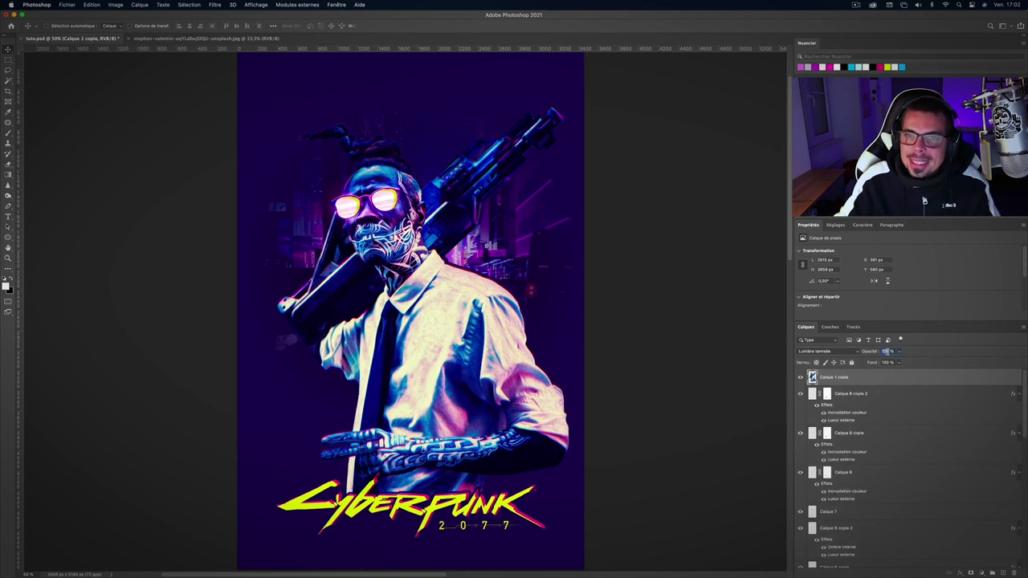
type("75")
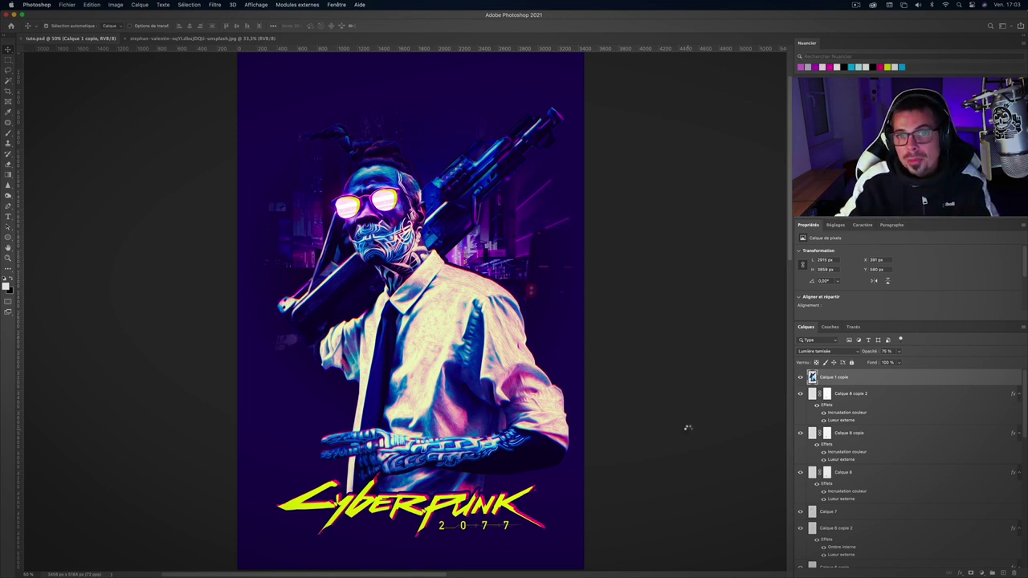
key("ctrl+alt+shift+e")
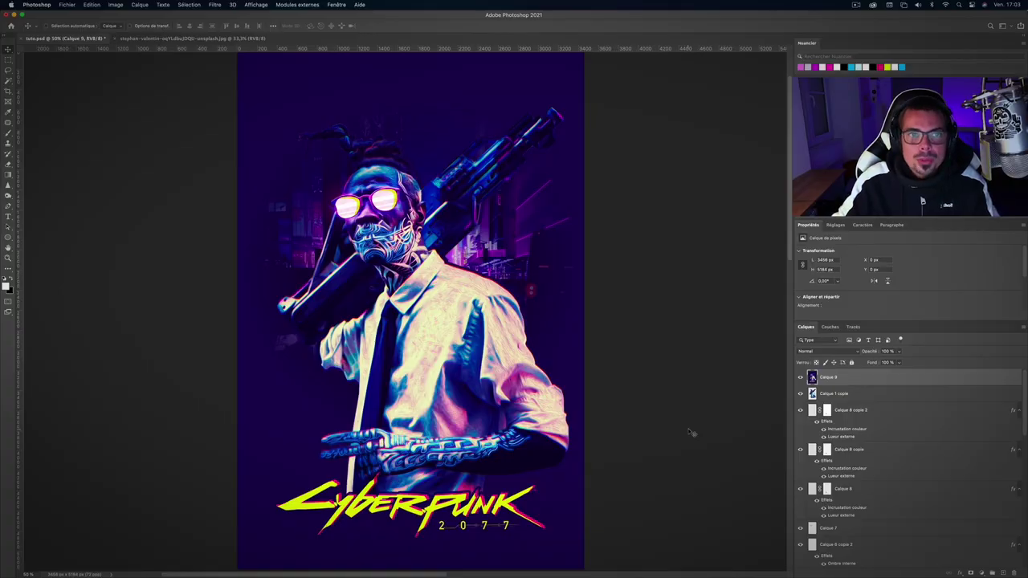
Step: Render a Halo lens flare at brightness 60, redoing it with the Focale fixe Film lens
left_click(215, 4)
mouse_move(229, 151)
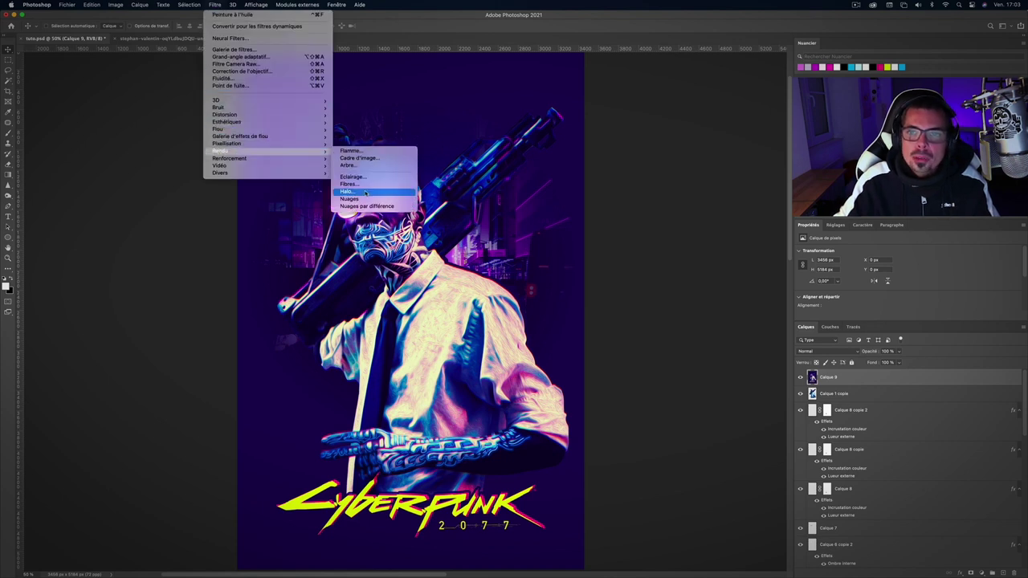
left_click(357, 191)
type("60")
left_click(447, 286)
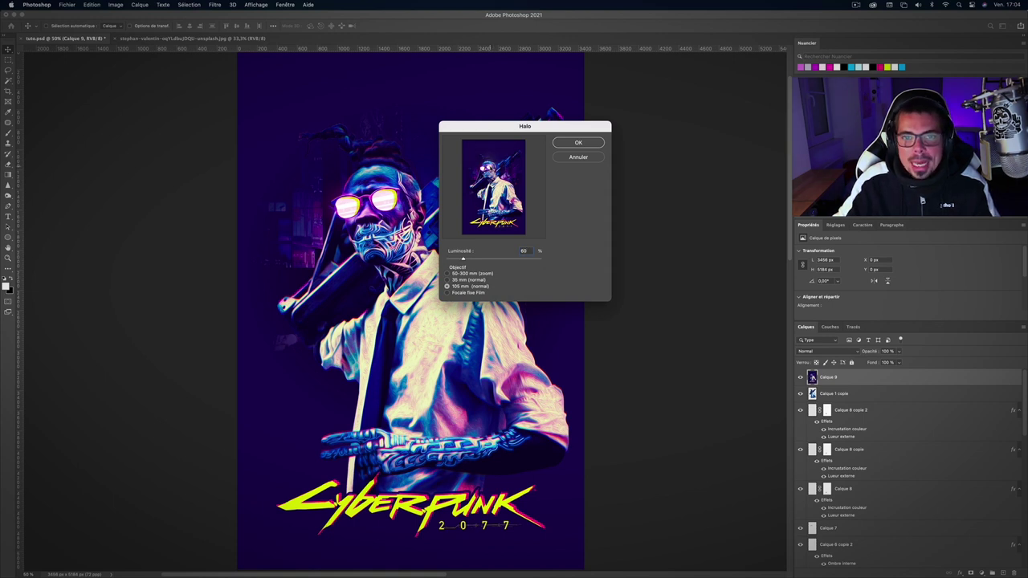
left_click(578, 143)
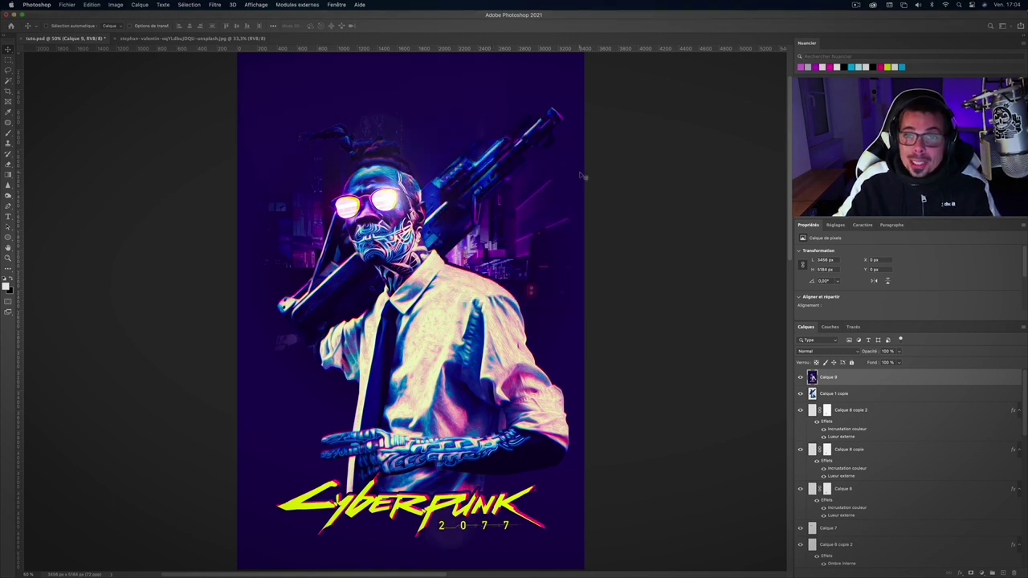
left_click(215, 5)
left_click(362, 184)
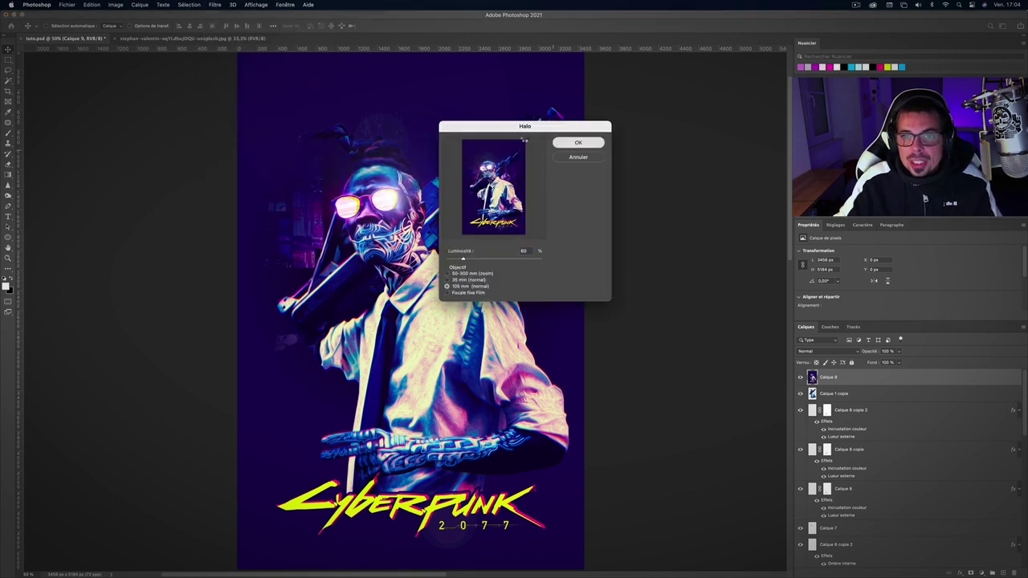
left_click(579, 142)
left_click(215, 4)
left_click(362, 192)
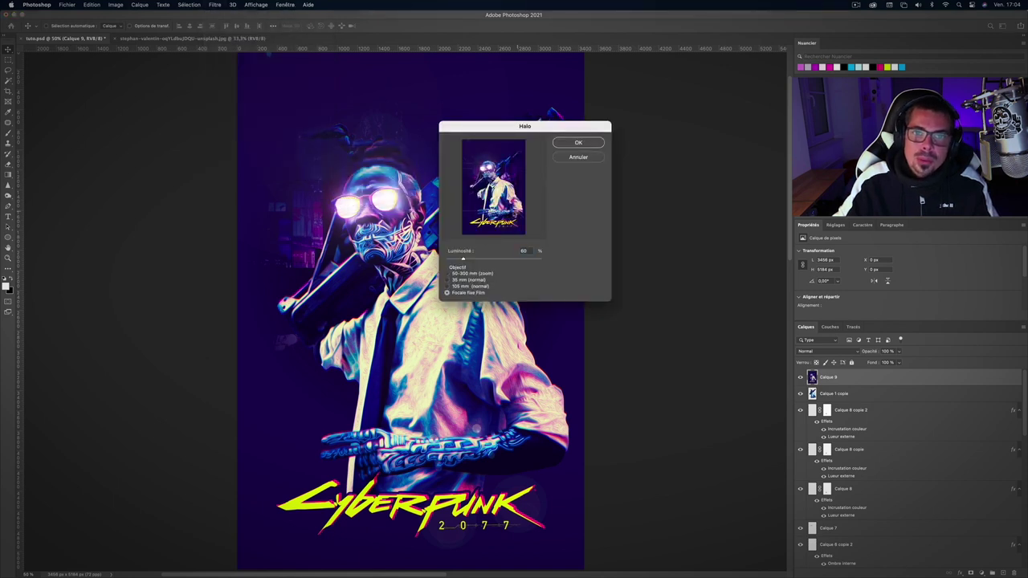
left_click(568, 145)
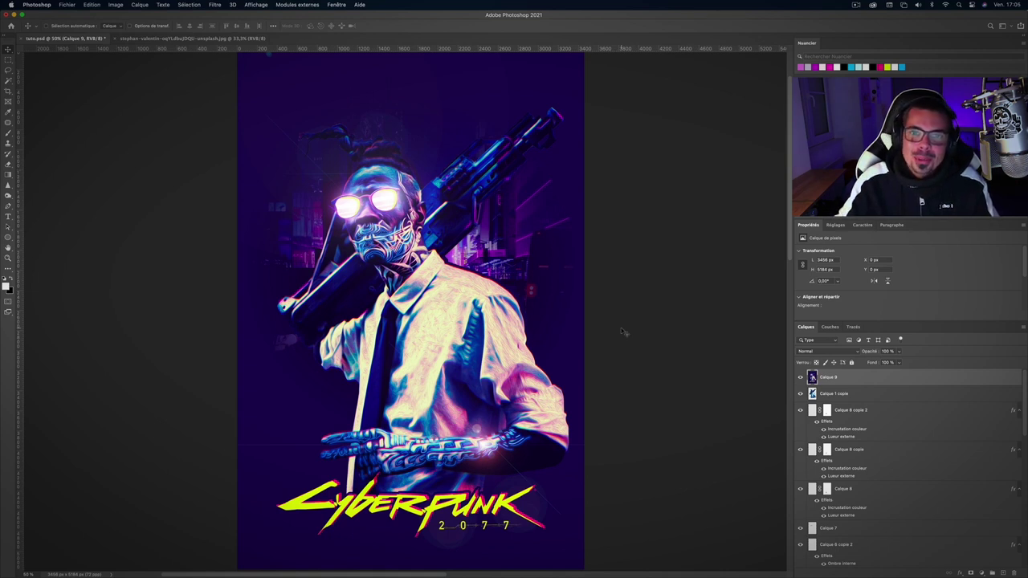
Step: In Camera Raw, slightly darken the highlights and boost clarity
left_click(214, 5)
left_click(241, 63)
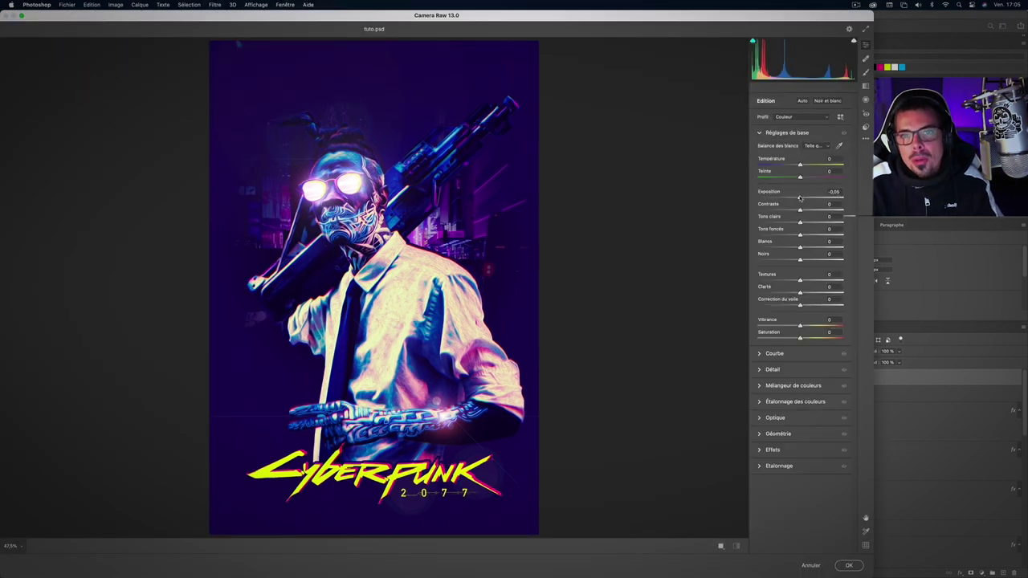
left_click_drag(800, 222, 797, 224)
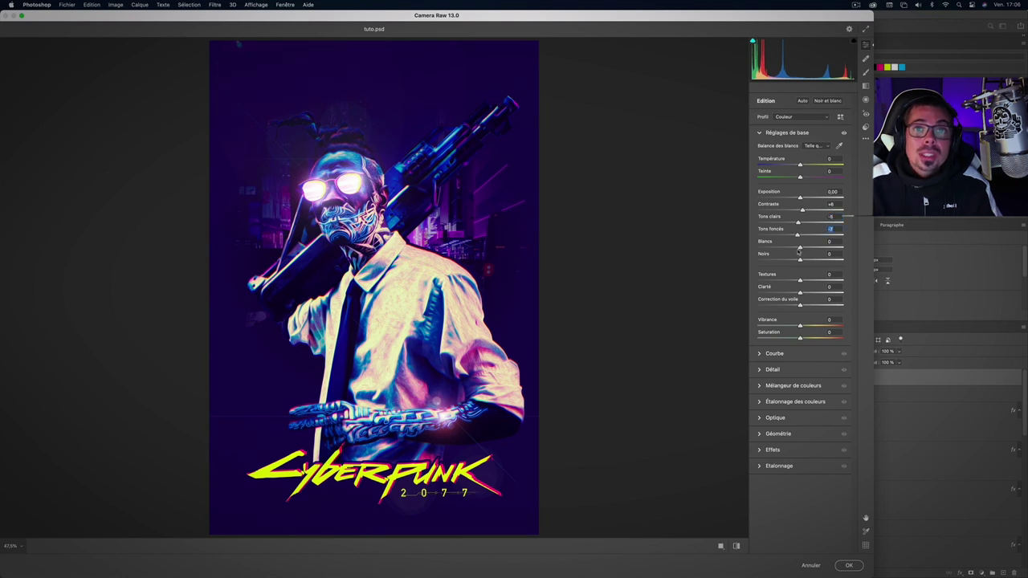
left_click_drag(800, 291, 808, 292)
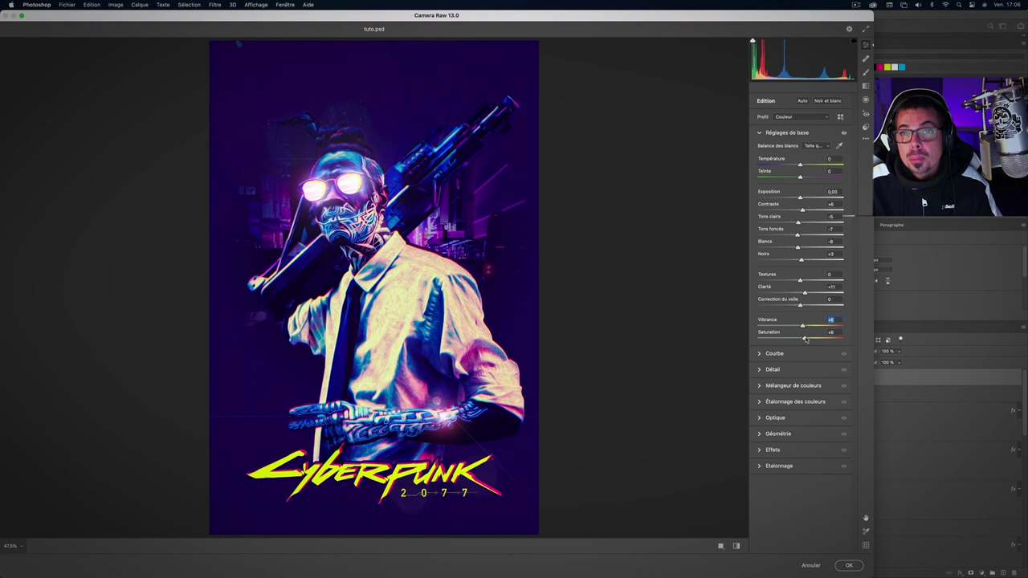
Step: Colour-grade shadows deep blue and highlights pink, with Fusion 17 and Balance +79
left_click(762, 403)
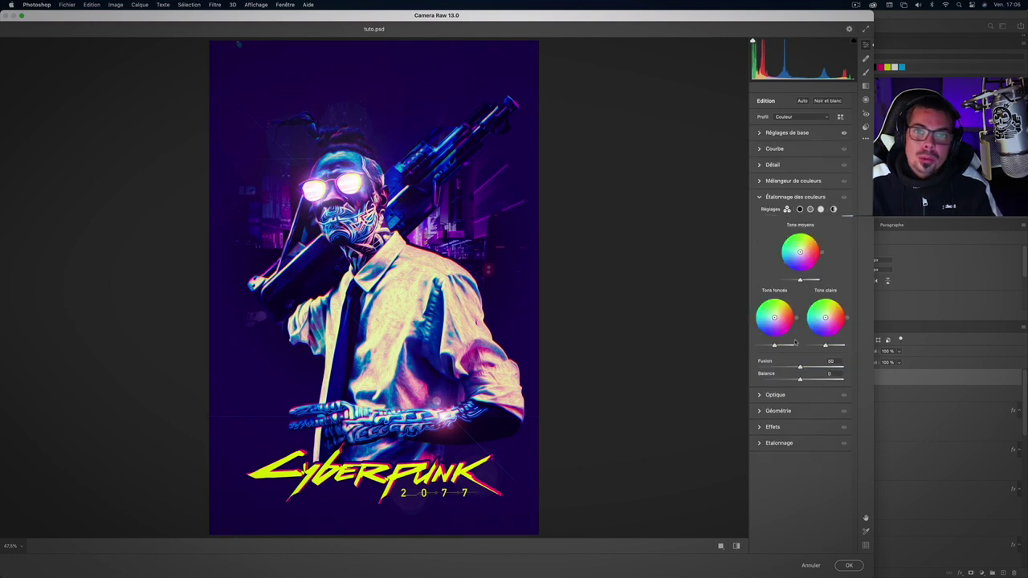
left_click(799, 209)
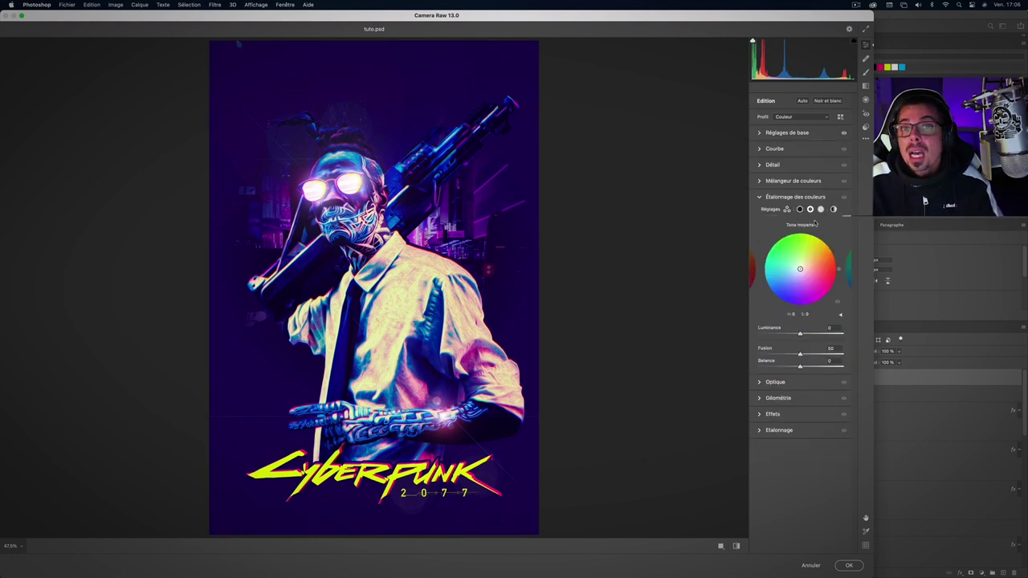
left_click_drag(798, 270, 779, 296)
mouse_move(769, 354)
left_mouse_down()
mouse_move(815, 354)
mouse_move(831, 365)
left_mouse_up()
left_click(810, 209)
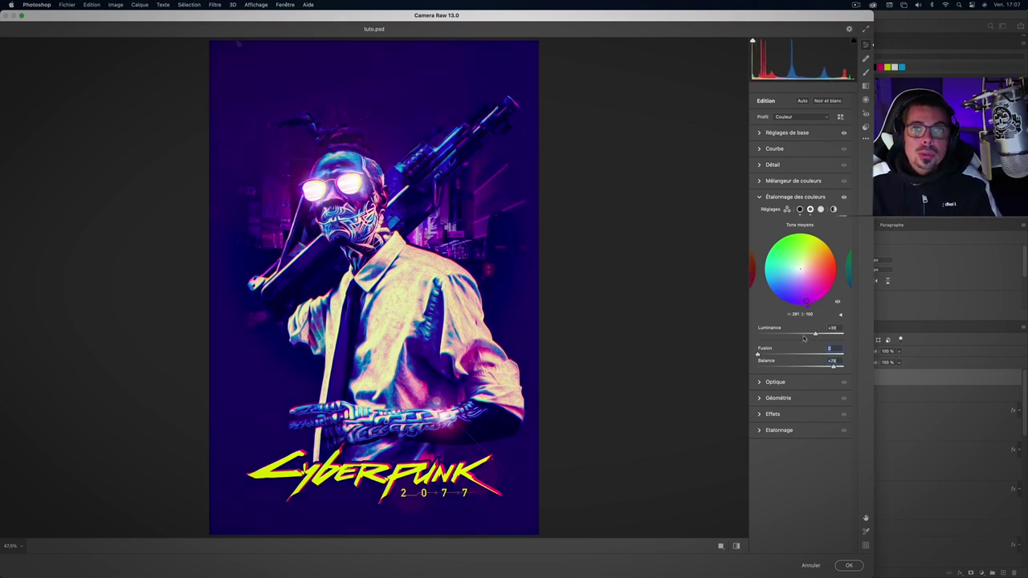
left_click(822, 209)
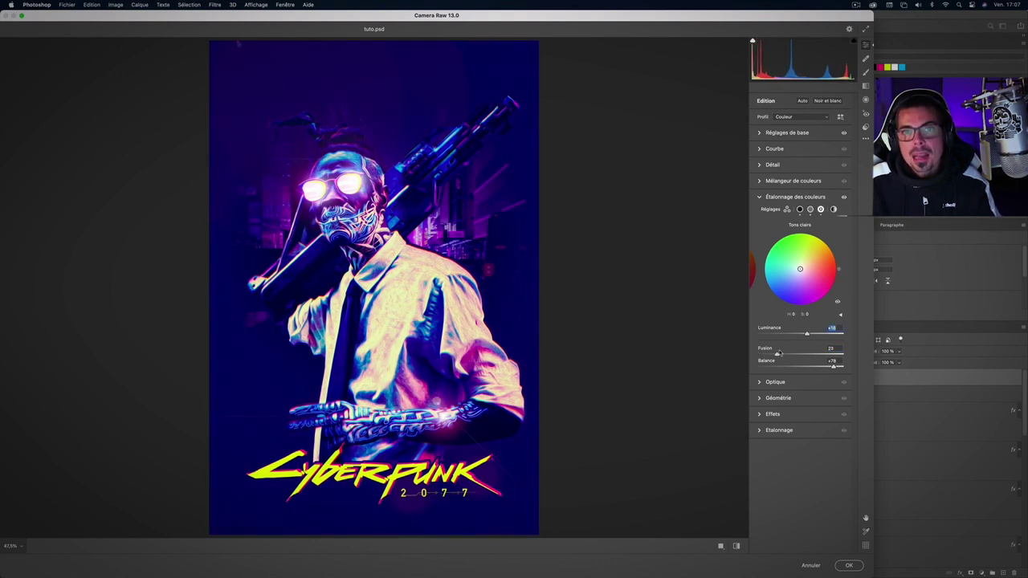
left_click_drag(800, 269, 802, 272)
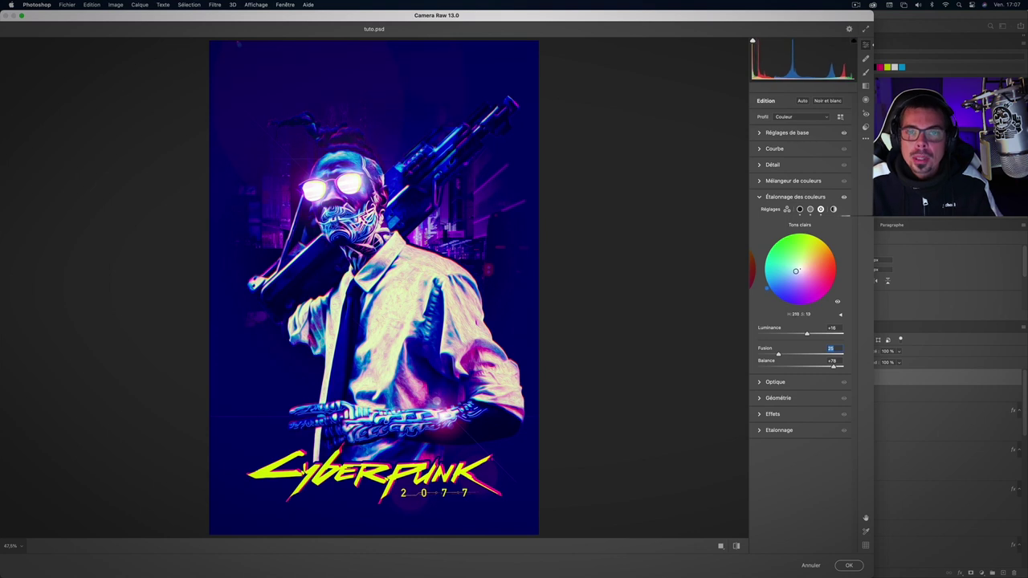
left_click_drag(804, 355, 772, 355)
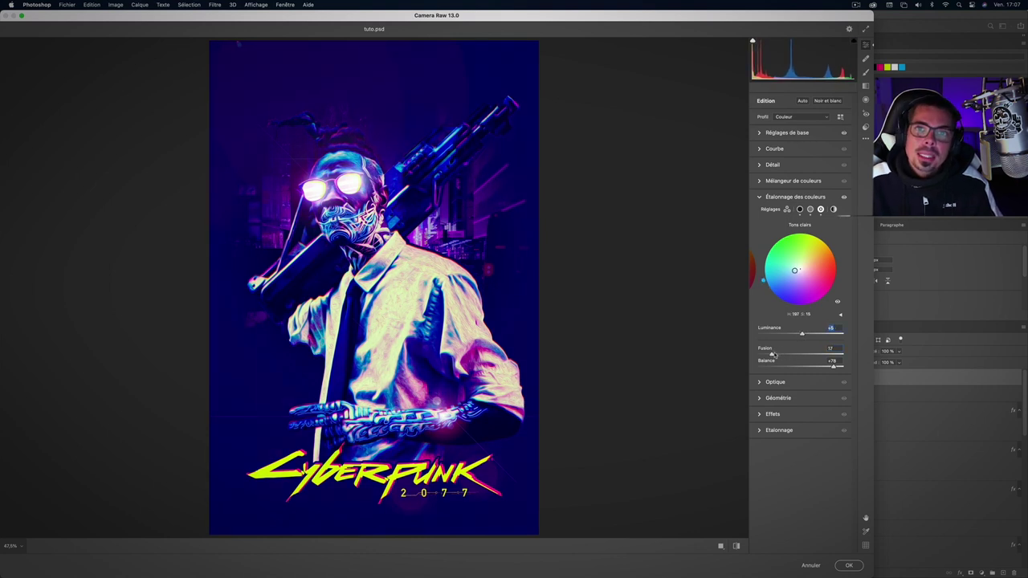
left_click_drag(832, 366, 835, 366)
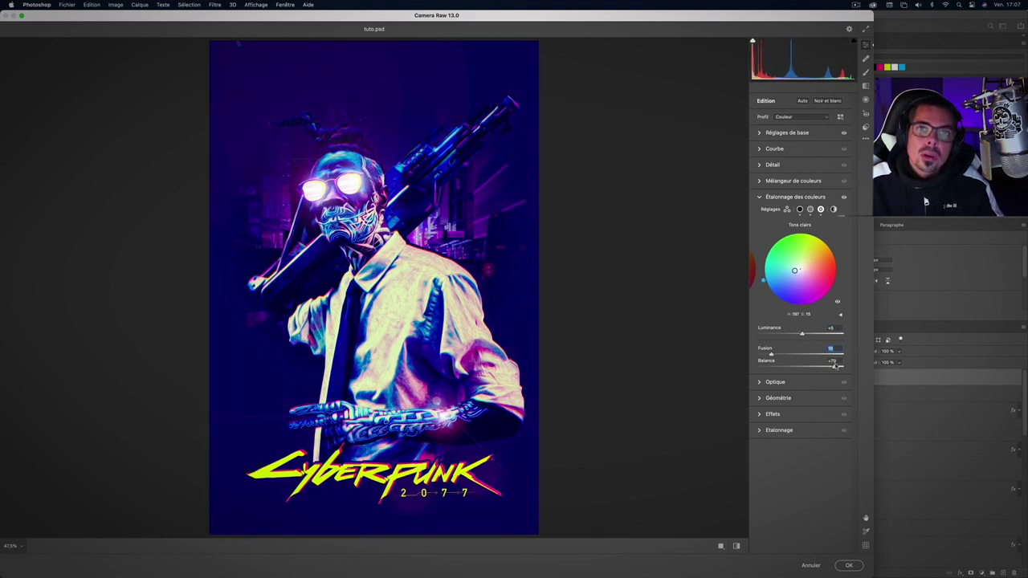
Step: Set Camera Raw grain to 10, inspect it zoomed in, and apply the filter
left_click(773, 413)
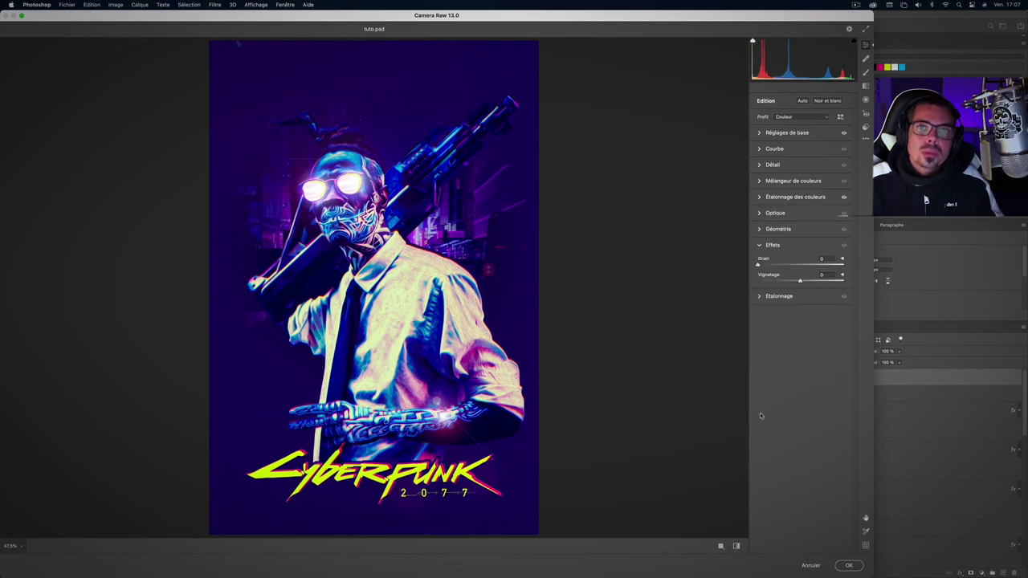
left_click(683, 248)
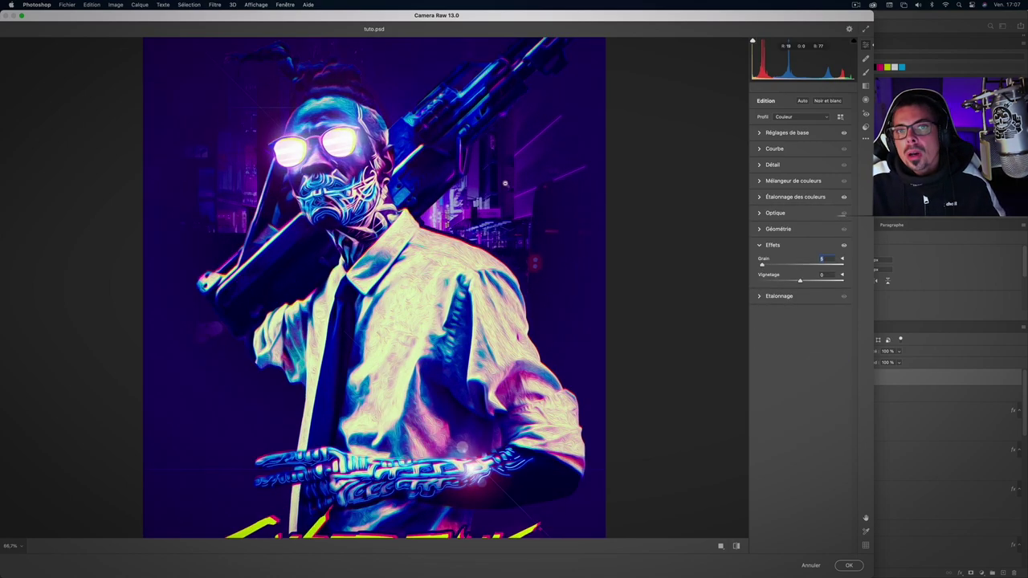
key("super+plus")
key("super+plus")
scroll(506, 183, "up", 3)
scroll(505, 183, "up", 3)
scroll(505, 183, "up", 2)
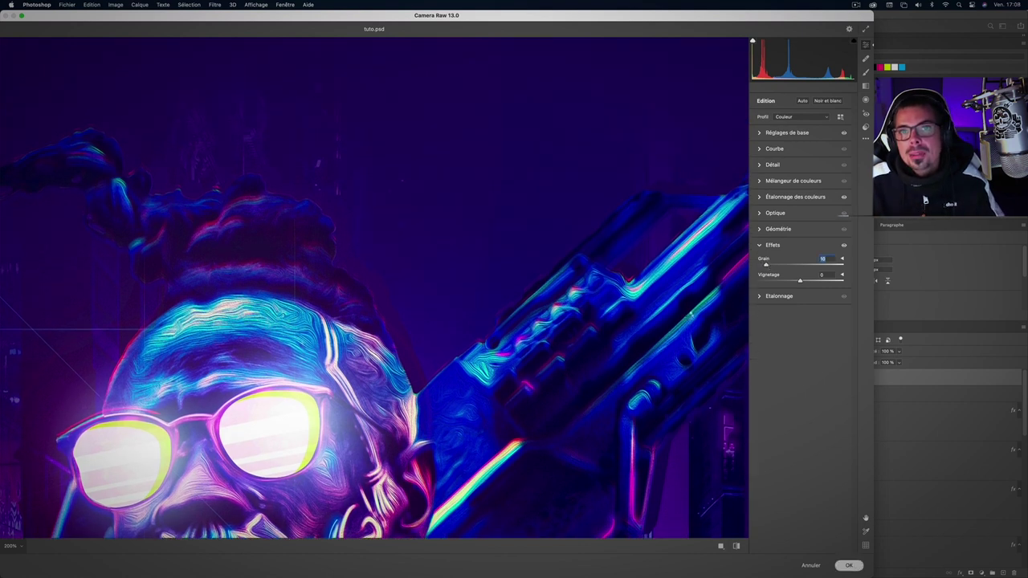
key("Return")
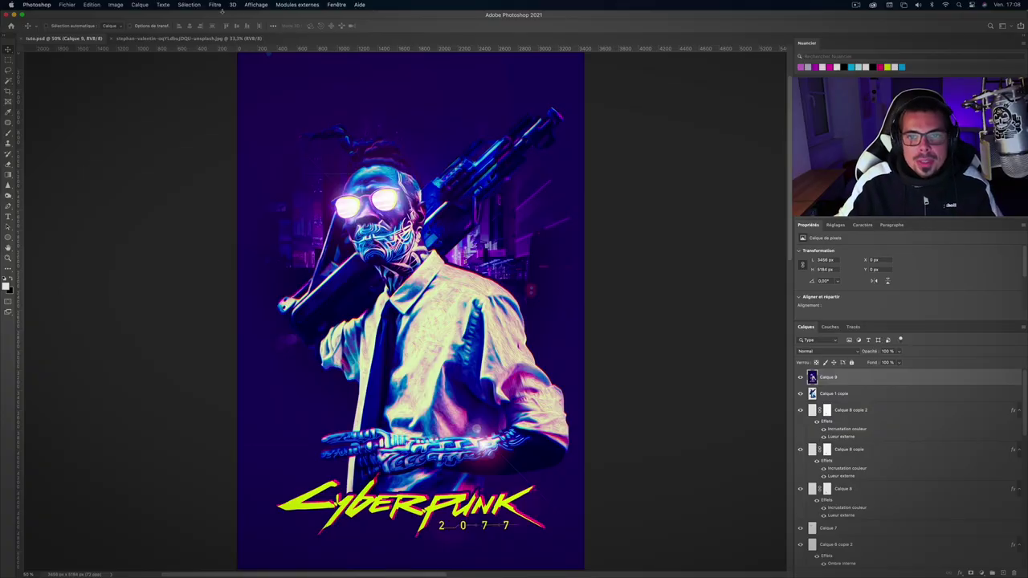
Step: In Lens Correction's Custom settings, set vignette amount -33 and midpoint +23
left_click(215, 4)
left_click(241, 70)
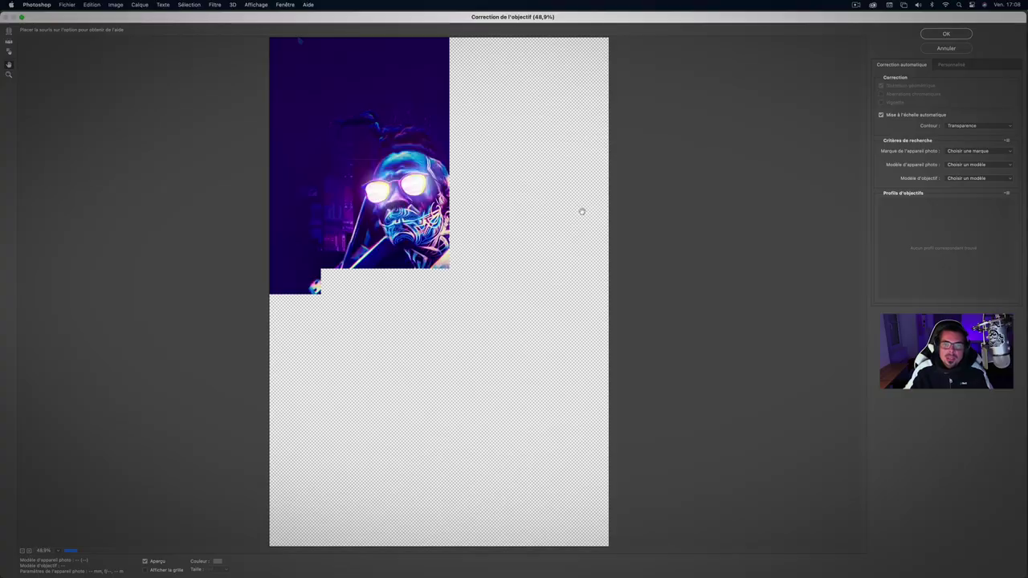
left_click(946, 65)
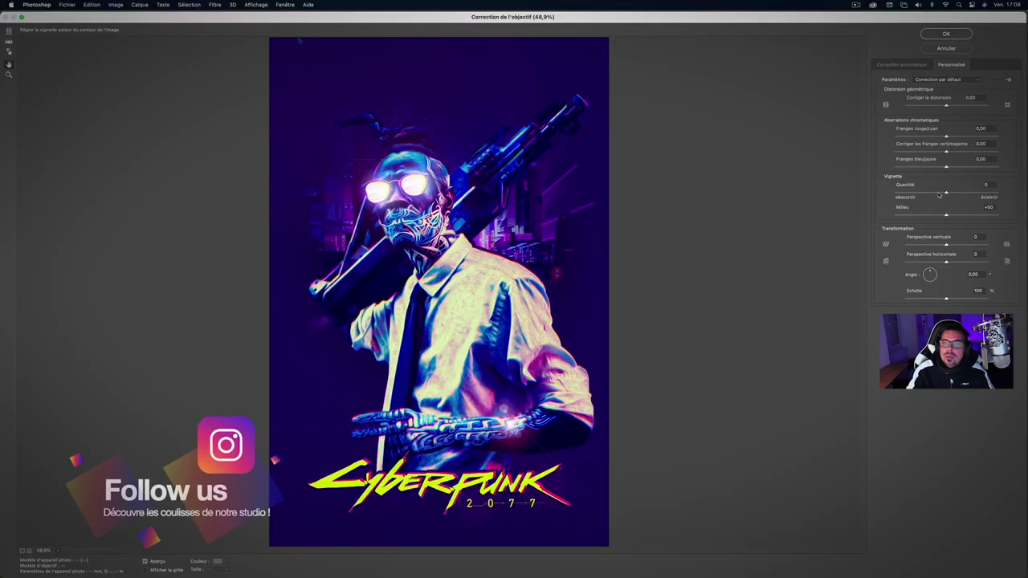
mouse_move(946, 194)
left_mouse_down()
mouse_move(931, 194)
mouse_move(918, 215)
left_mouse_up()
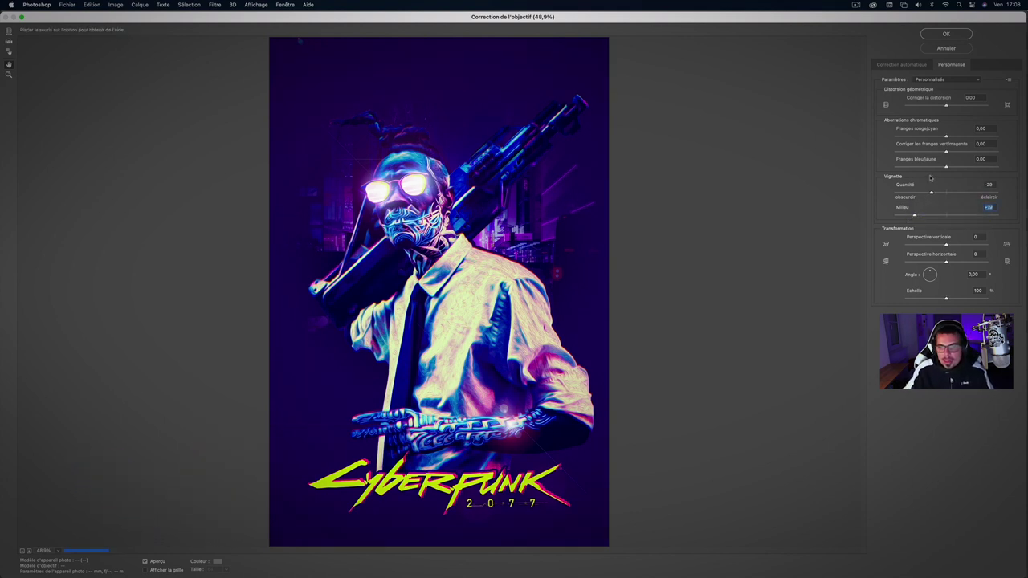
left_click_drag(929, 195, 928, 195)
left_click_drag(915, 214, 924, 216)
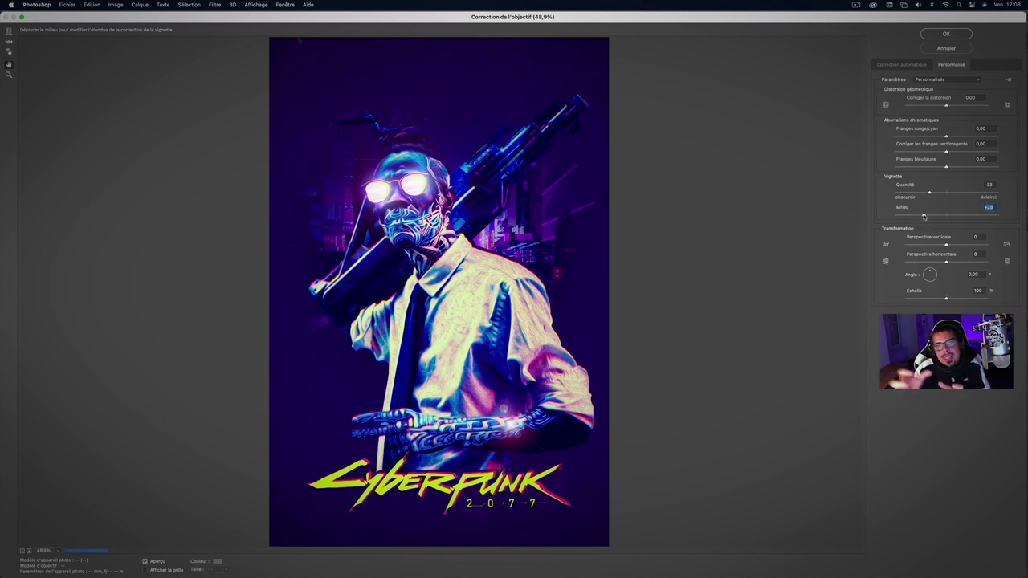